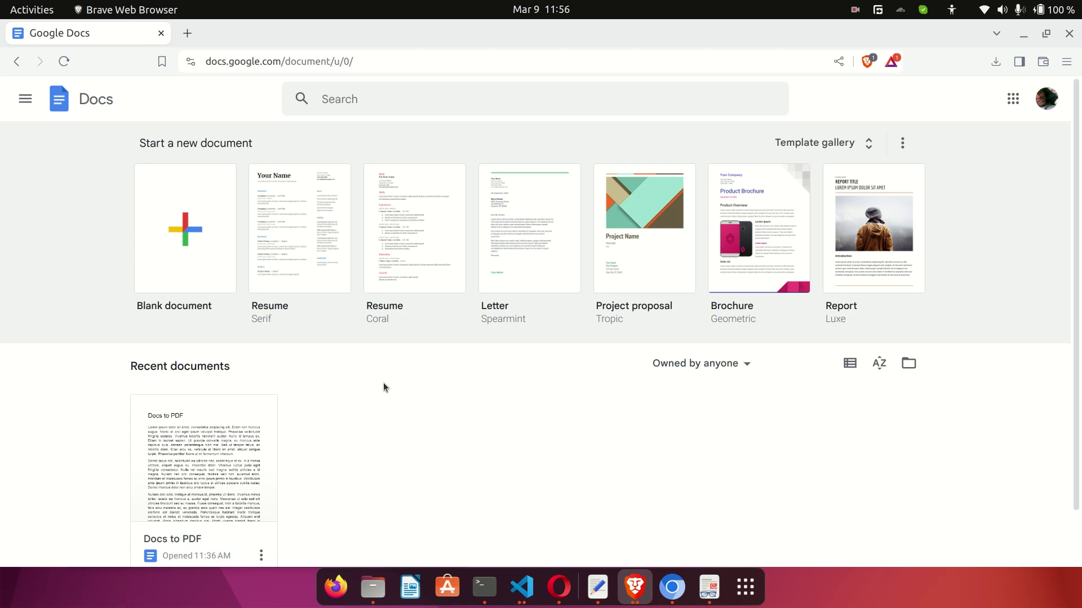
Leave Google Docs for the Google Forms home page using the Google apps menu.
{"action": "left_click", "coordinate": [231, 61]}
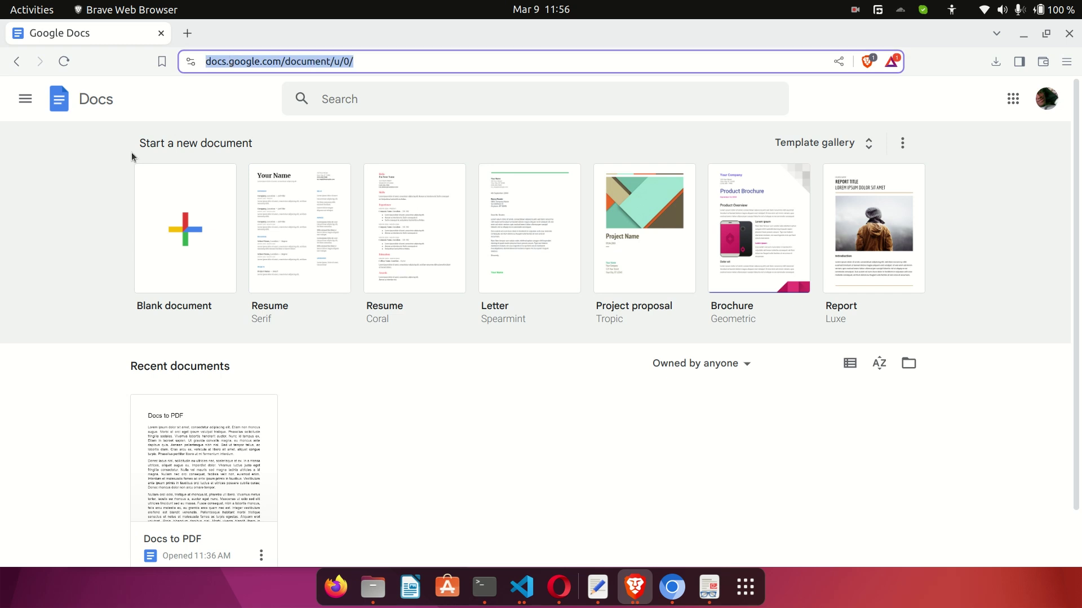
{"action": "left_click", "coordinate": [93, 178]}
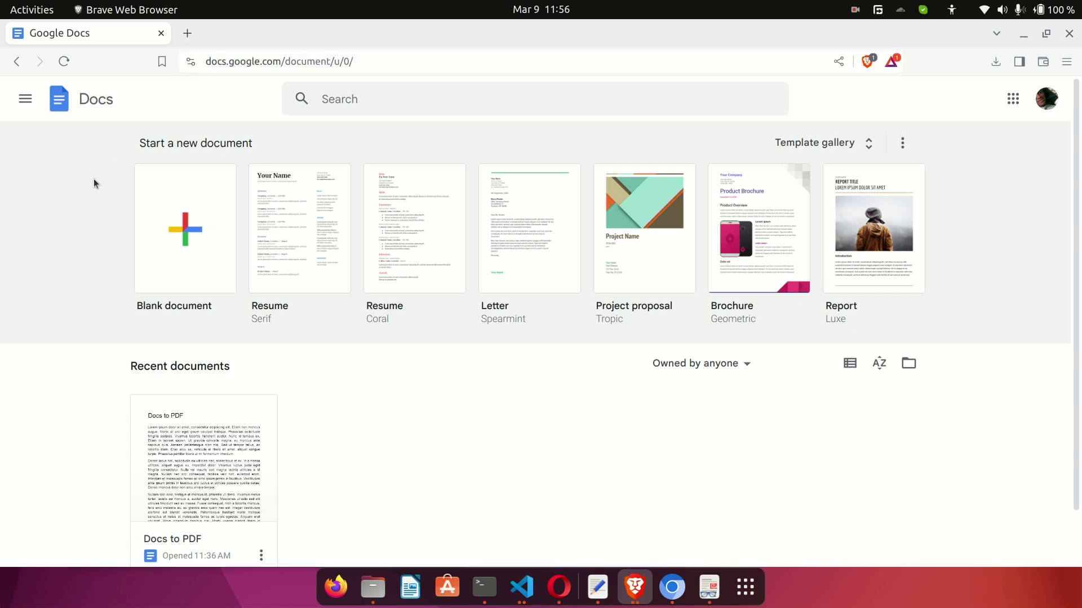
{"action": "left_click", "coordinate": [213, 62]}
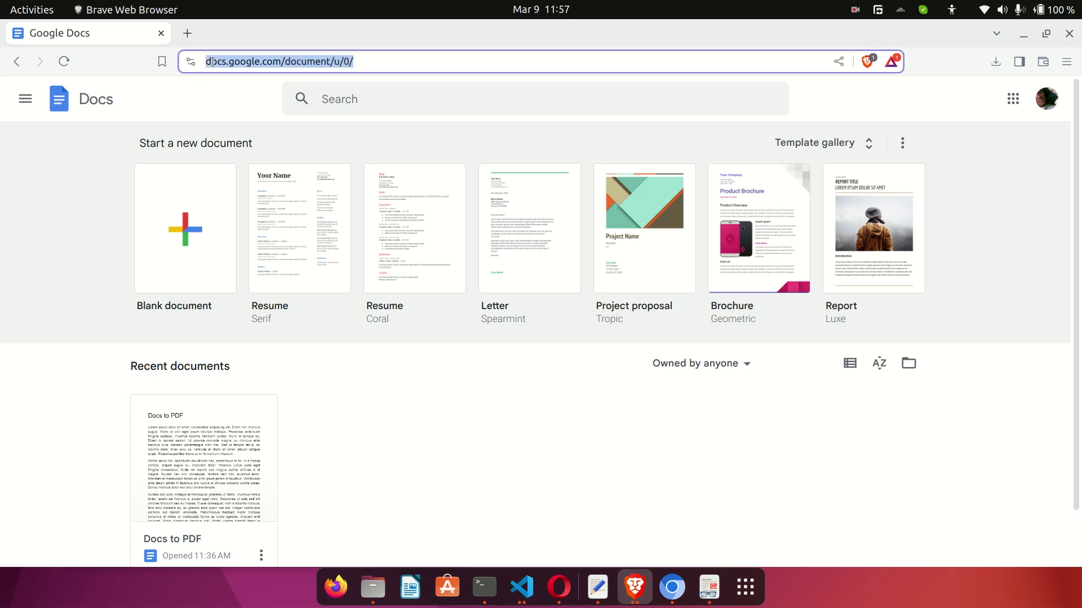
{"action": "left_click", "coordinate": [271, 63]}
{"action": "left_click", "coordinate": [91, 232]}
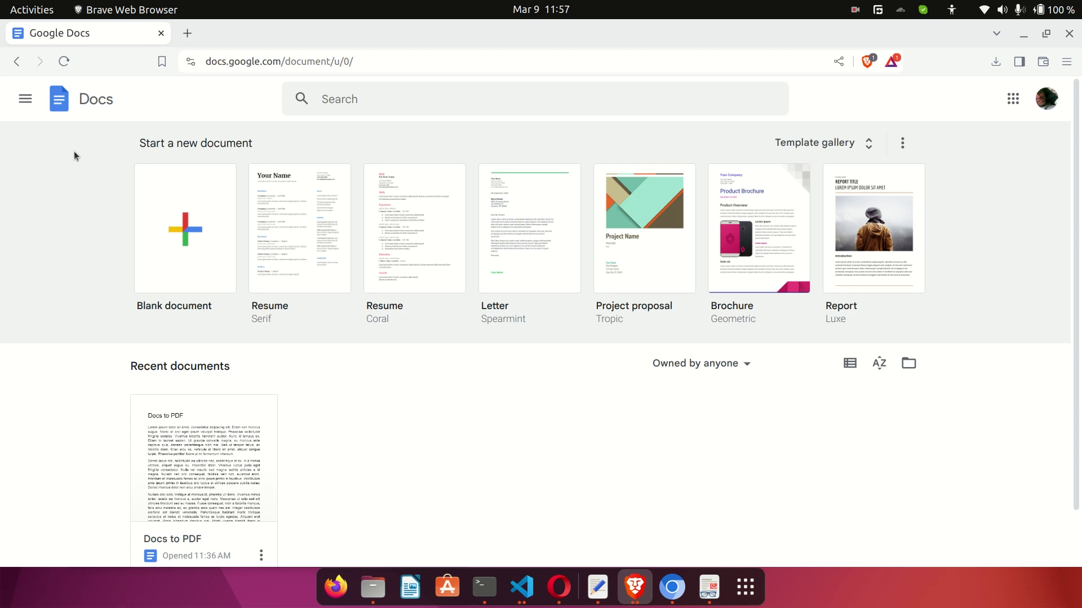
{"action": "left_click", "coordinate": [27, 105]}
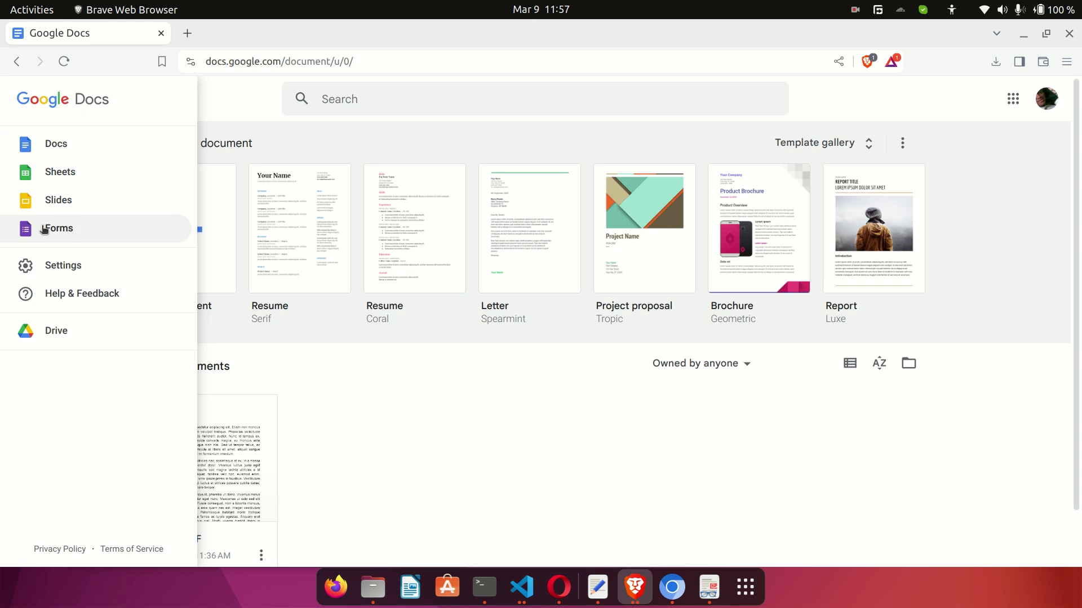
{"action": "left_click", "coordinate": [73, 229]}
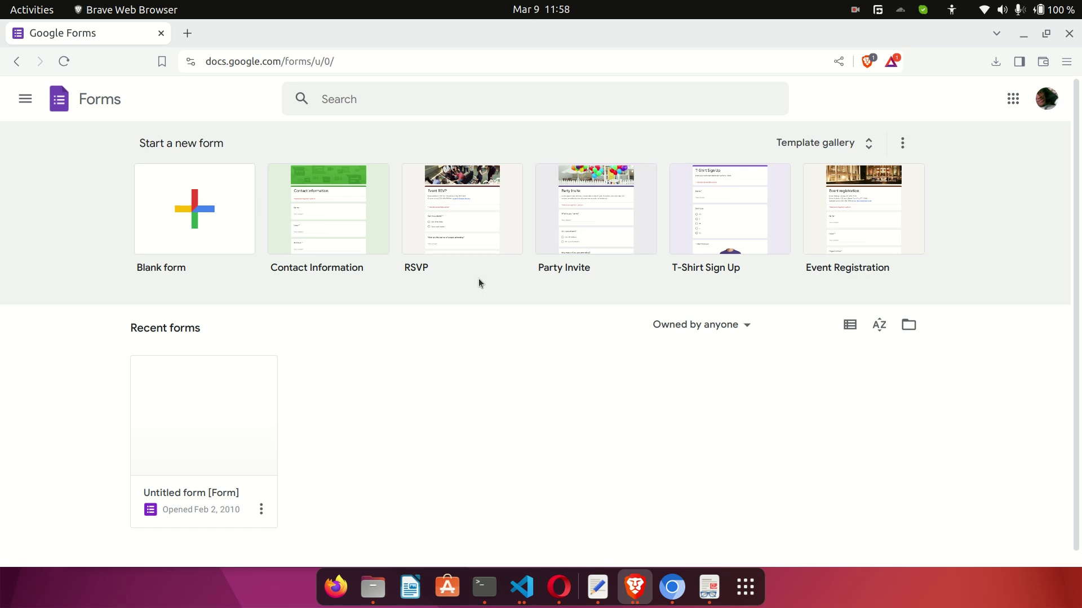
Create a new form from the RSVP template, declining the tour, and begin editing the 'Event RSVP' title.
{"action": "left_click", "coordinate": [458, 227]}
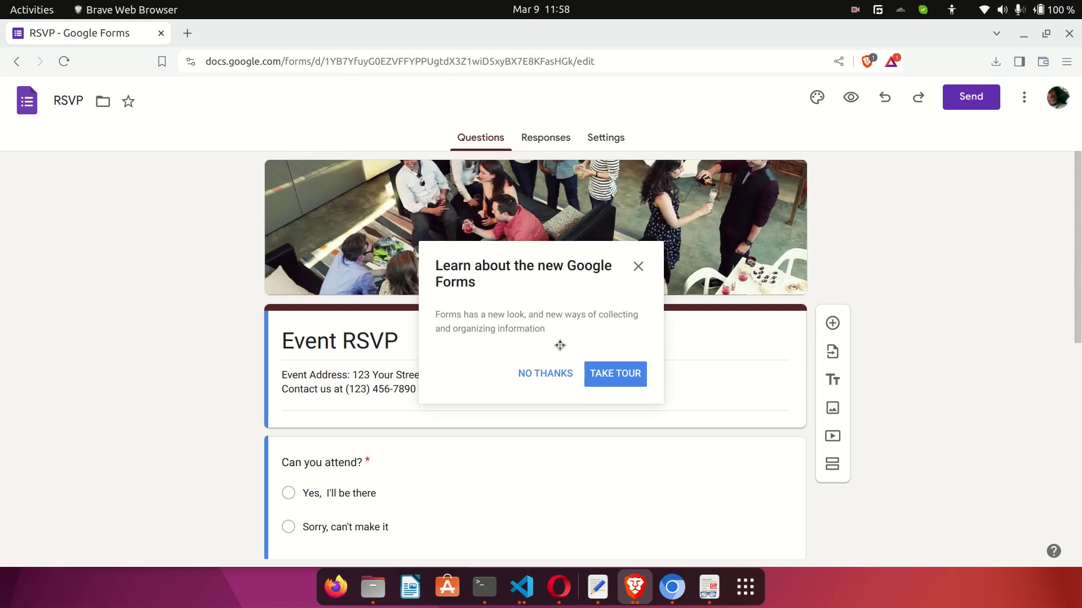
{"action": "left_click", "coordinate": [547, 373]}
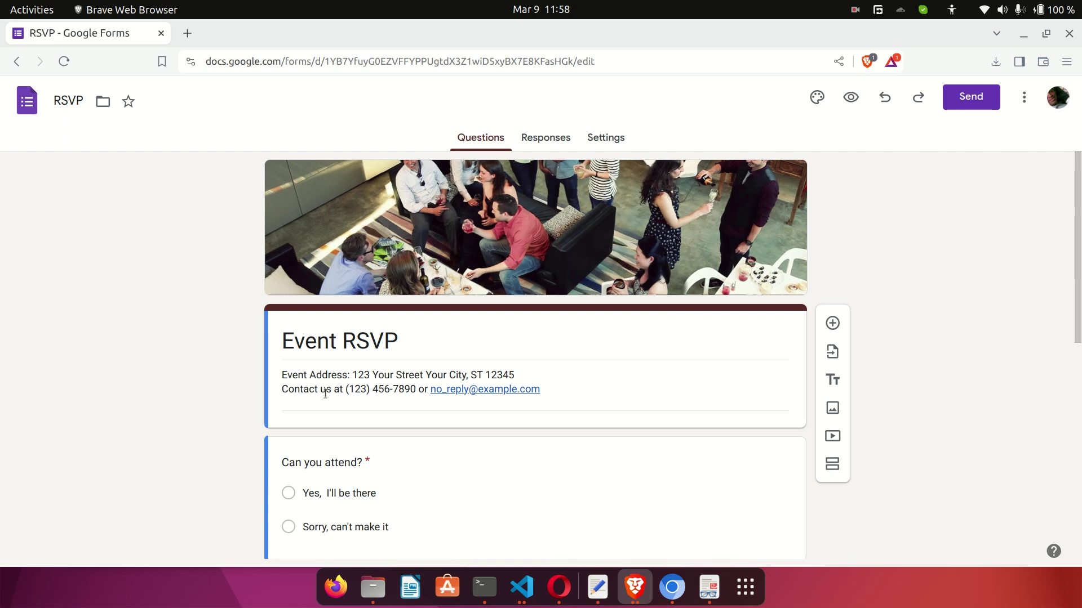
{"action": "scroll", "coordinate": [471, 428], "scroll_direction": "down", "scroll_amount": 4}
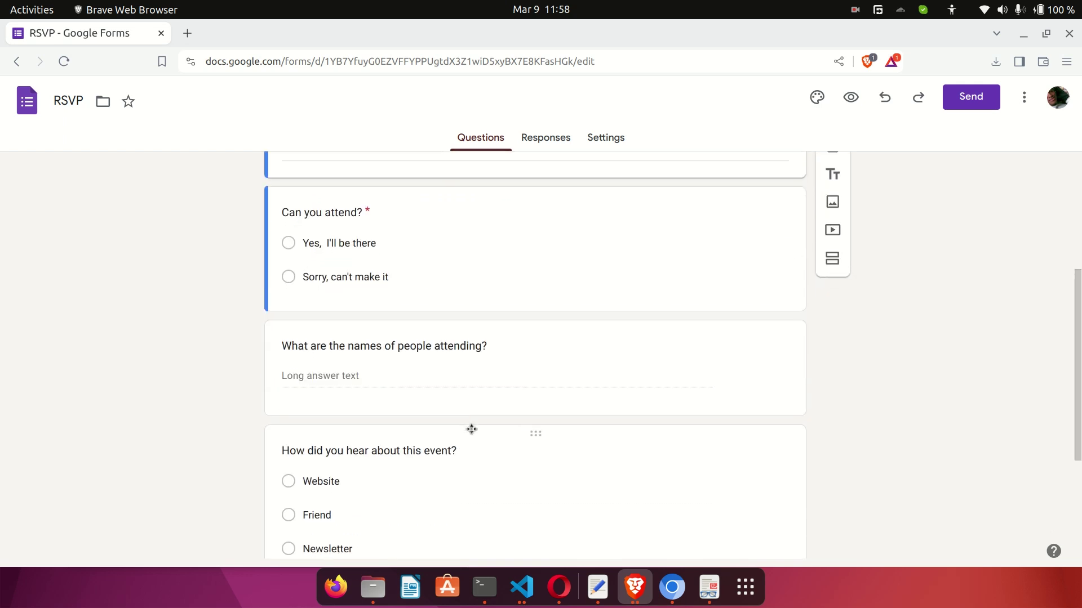
{"action": "scroll", "coordinate": [470, 429], "scroll_direction": "up", "scroll_amount": 5}
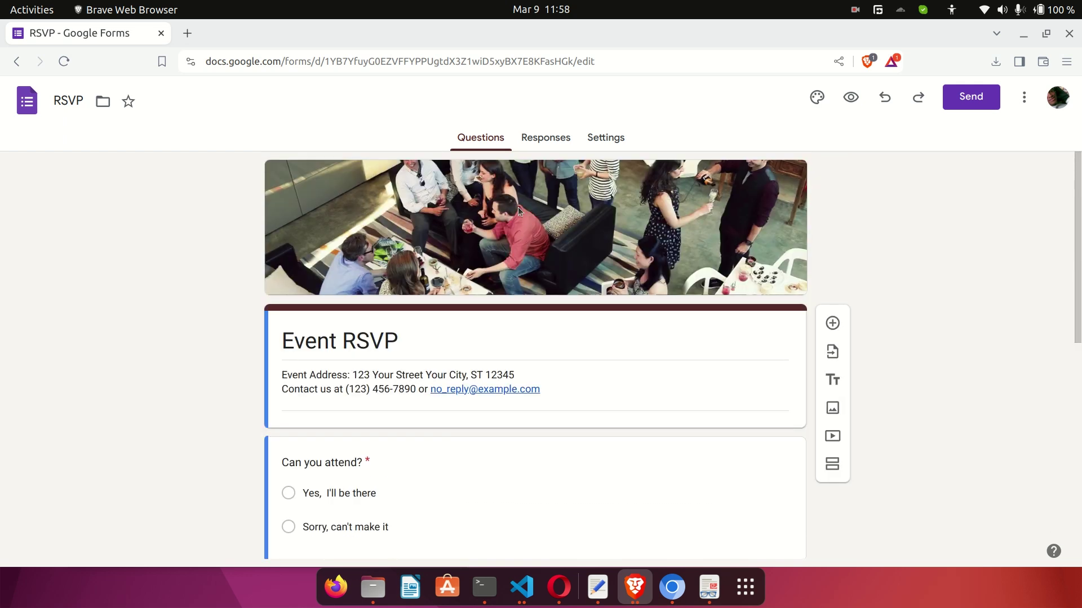
{"action": "scroll", "coordinate": [570, 371], "scroll_direction": "down", "scroll_amount": 1}
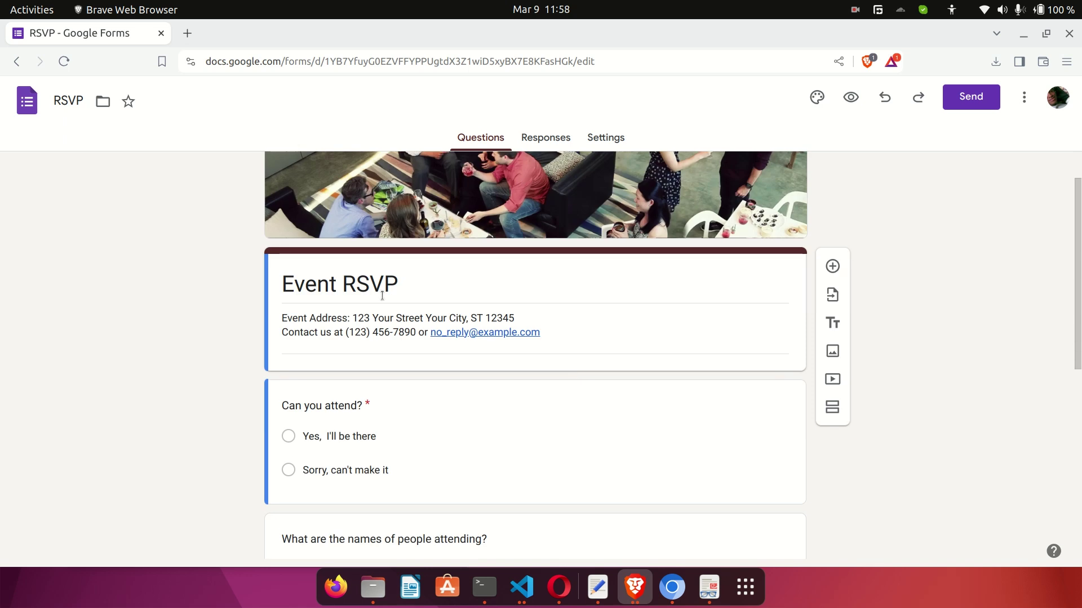
{"action": "left_click", "coordinate": [344, 286]}
Replace the word 'Event' in the form title with 'House Party'.
{"action": "left_click", "coordinate": [299, 284]}
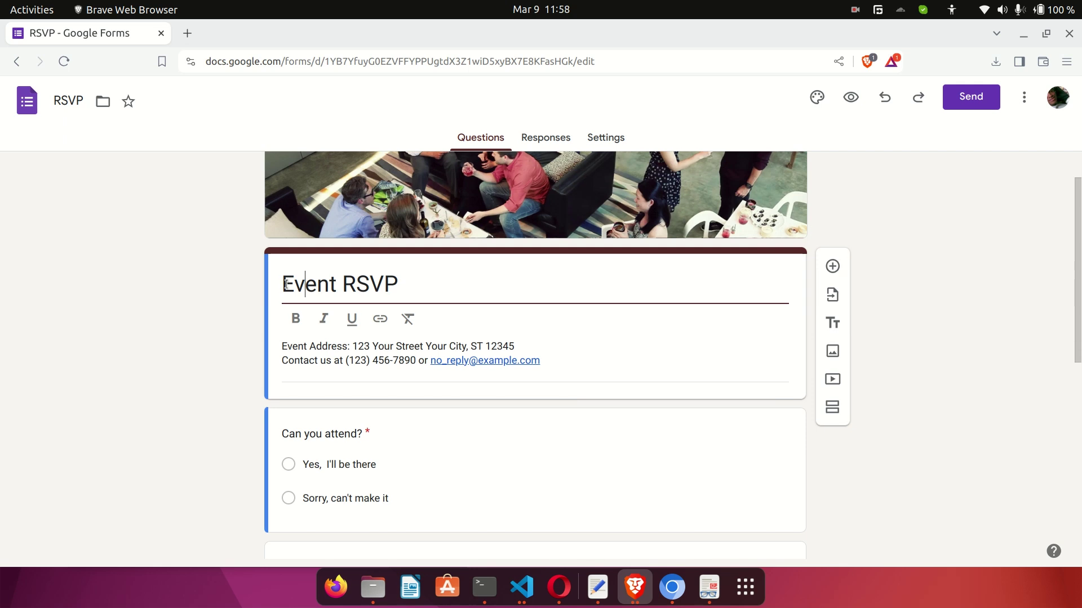
{"action": "double_click", "coordinate": [286, 285]}
{"action": "type", "text": "House"}
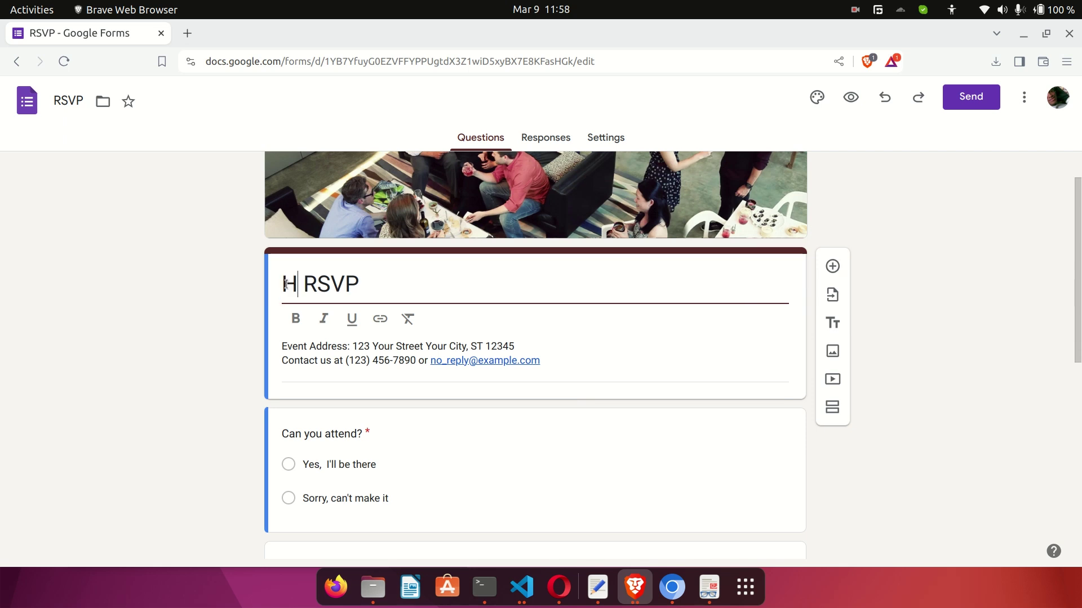
{"action": "type", "text": " Party"}
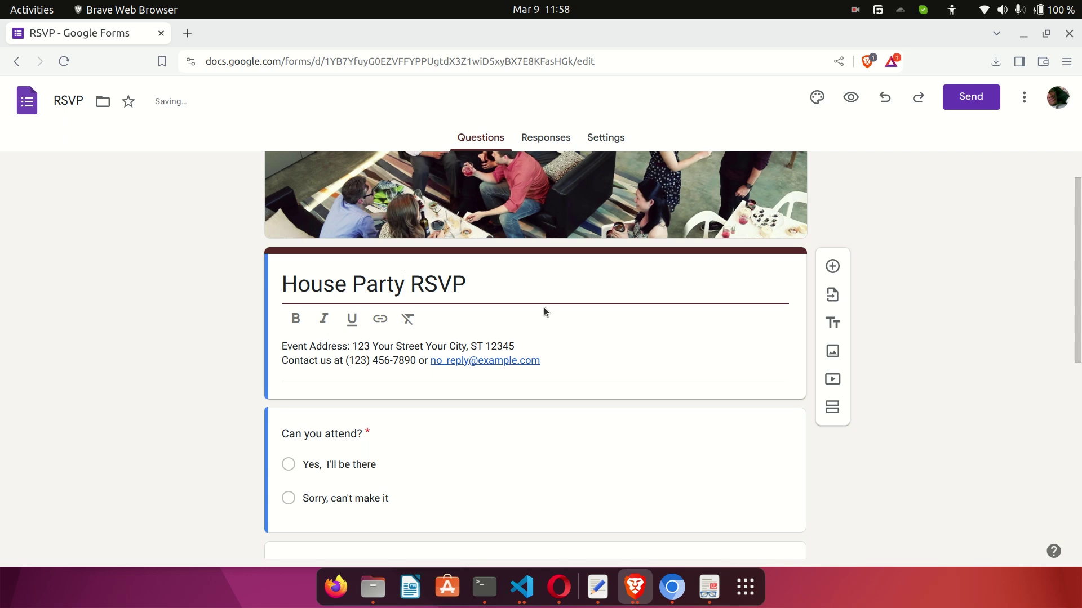
Leave the description unchanged and confirm the heading reads 'House Party RSVP'.
{"action": "triple_click", "coordinate": [617, 344]}
{"action": "left_click", "coordinate": [181, 385]}
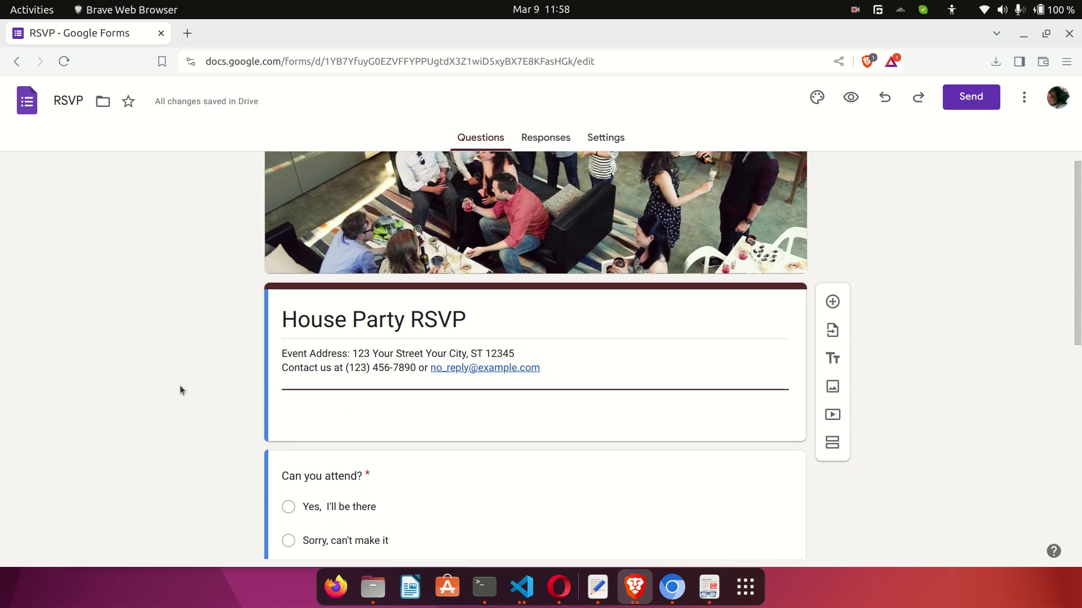
{"action": "triple_click", "coordinate": [325, 368]}
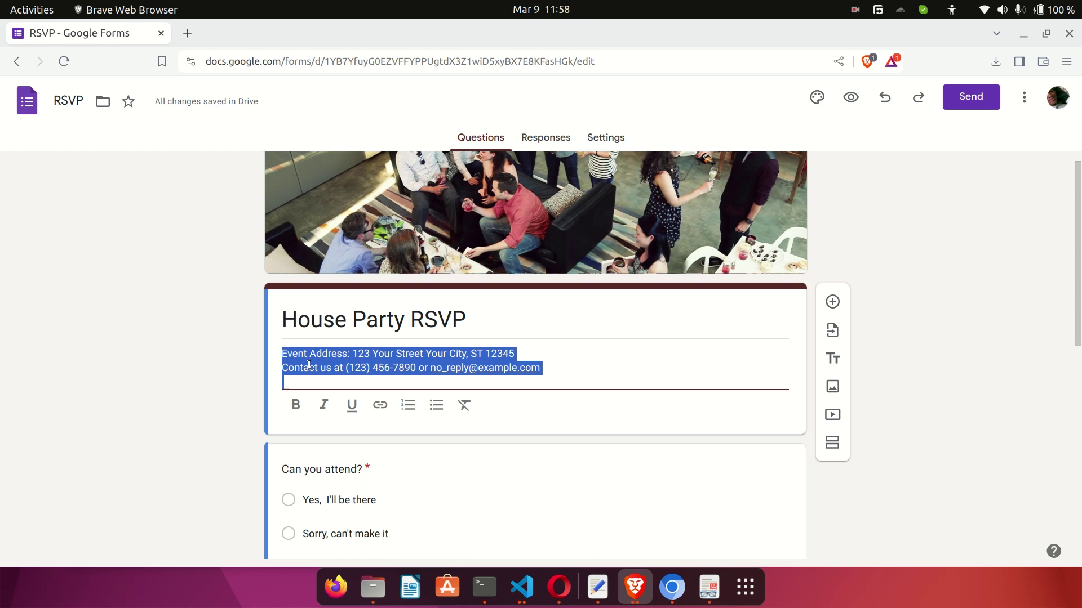
{"action": "left_click", "coordinate": [333, 363]}
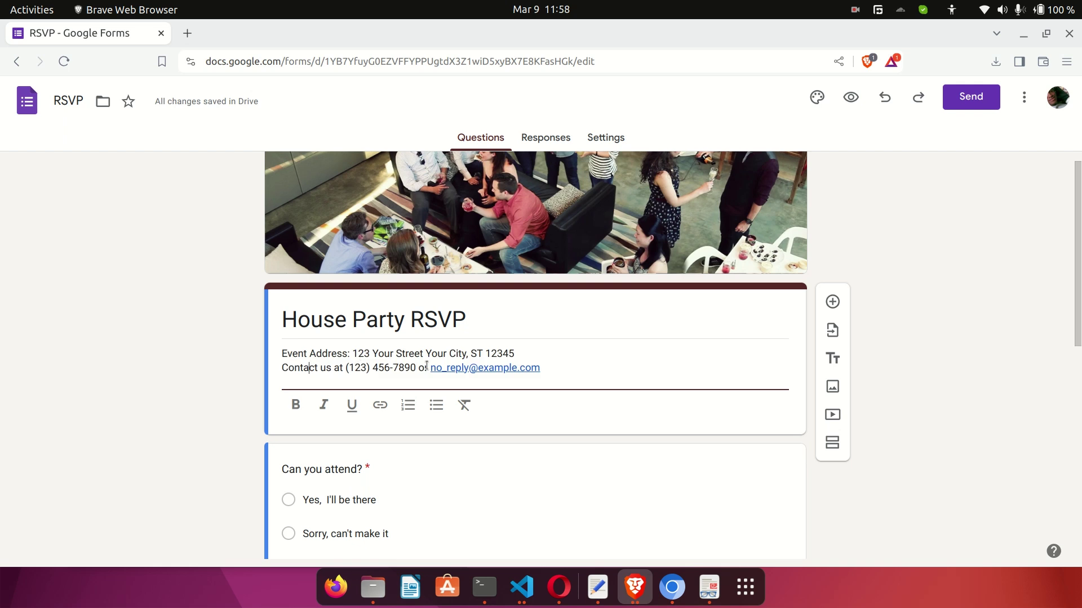
{"action": "left_click", "coordinate": [173, 398]}
{"action": "scroll", "coordinate": [171, 394], "scroll_direction": "down", "scroll_amount": 3}
{"action": "scroll", "coordinate": [172, 394], "scroll_direction": "up", "scroll_amount": 1}
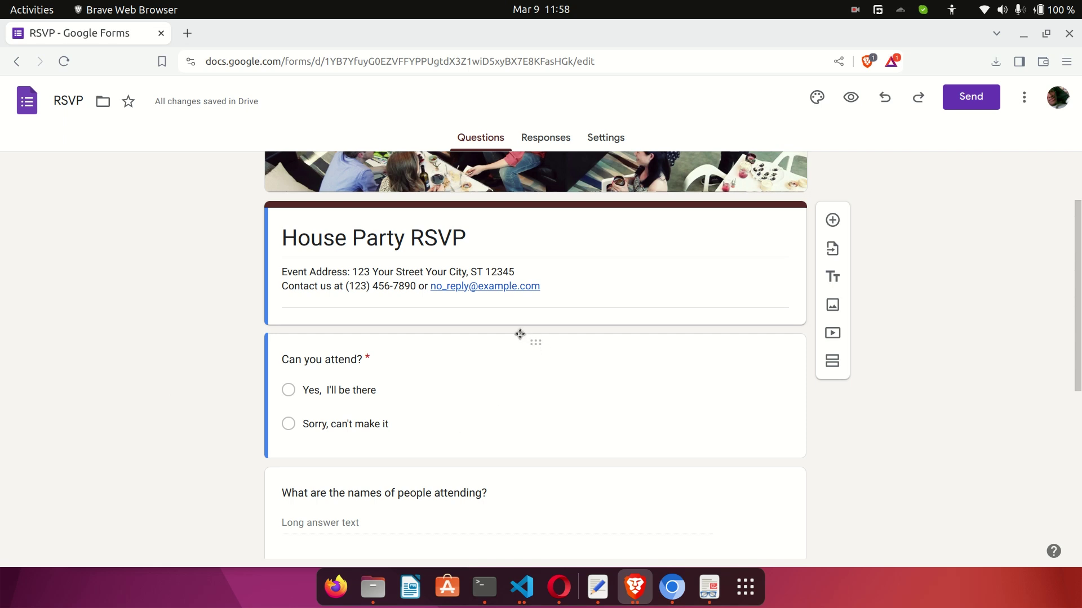
{"action": "left_click", "coordinate": [581, 223]}
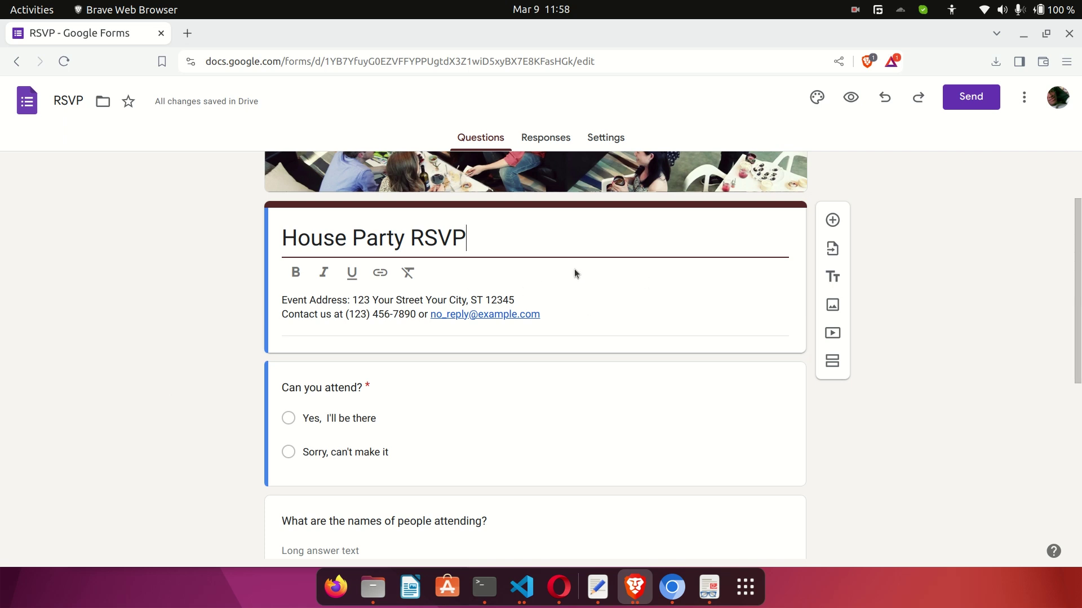
{"action": "left_click", "coordinate": [190, 353]}
{"action": "scroll", "coordinate": [190, 354], "scroll_direction": "down", "scroll_amount": 2}
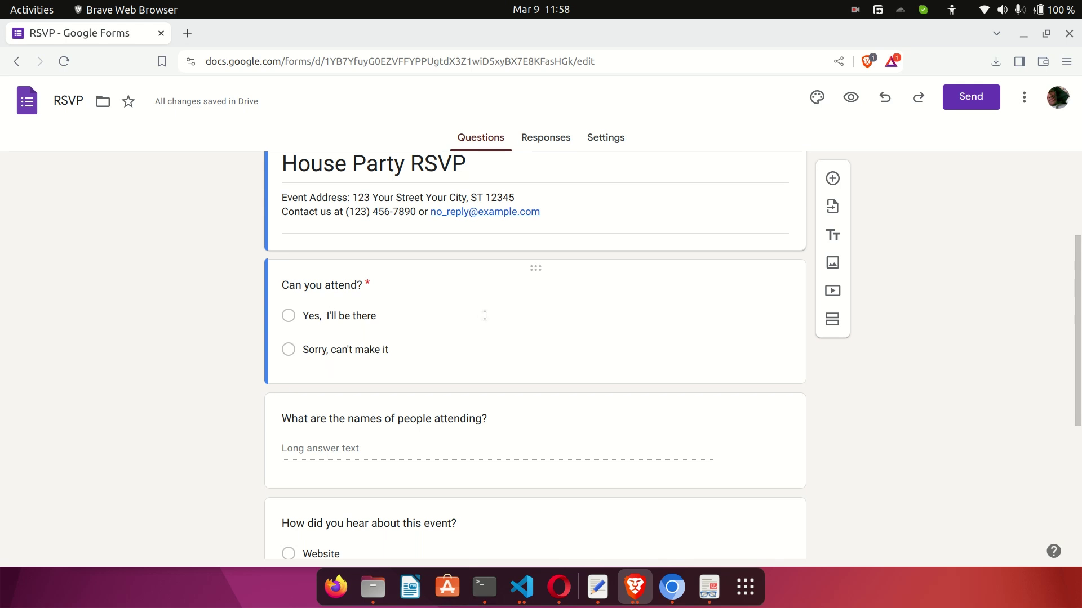
Add 'Maybe' as a third choice to the required multiple-choice 'Can you attend?' question.
{"action": "left_click", "coordinate": [514, 314]}
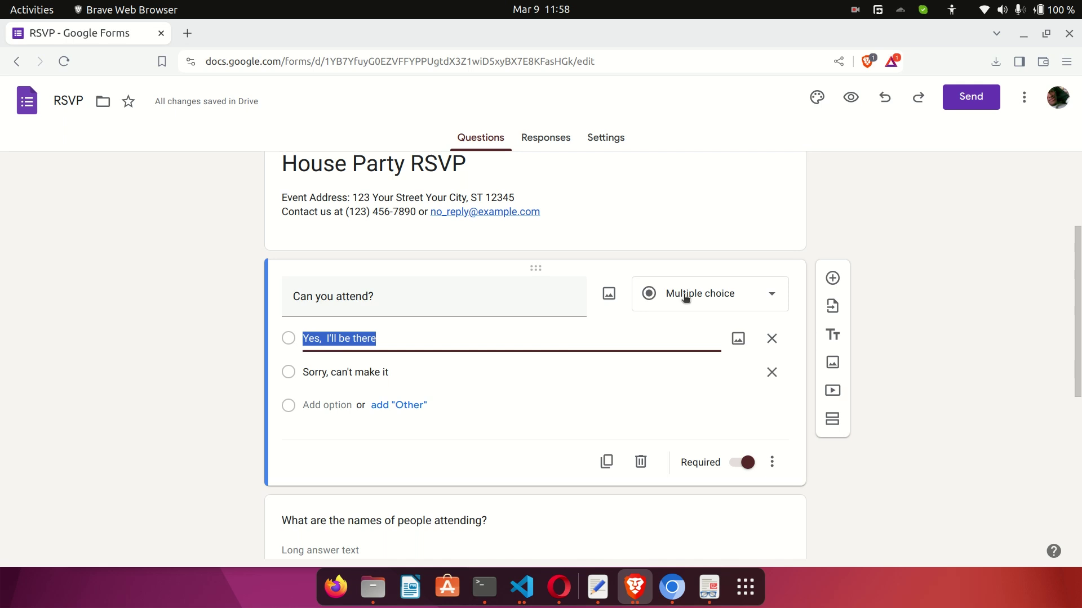
{"action": "left_click", "coordinate": [708, 298]}
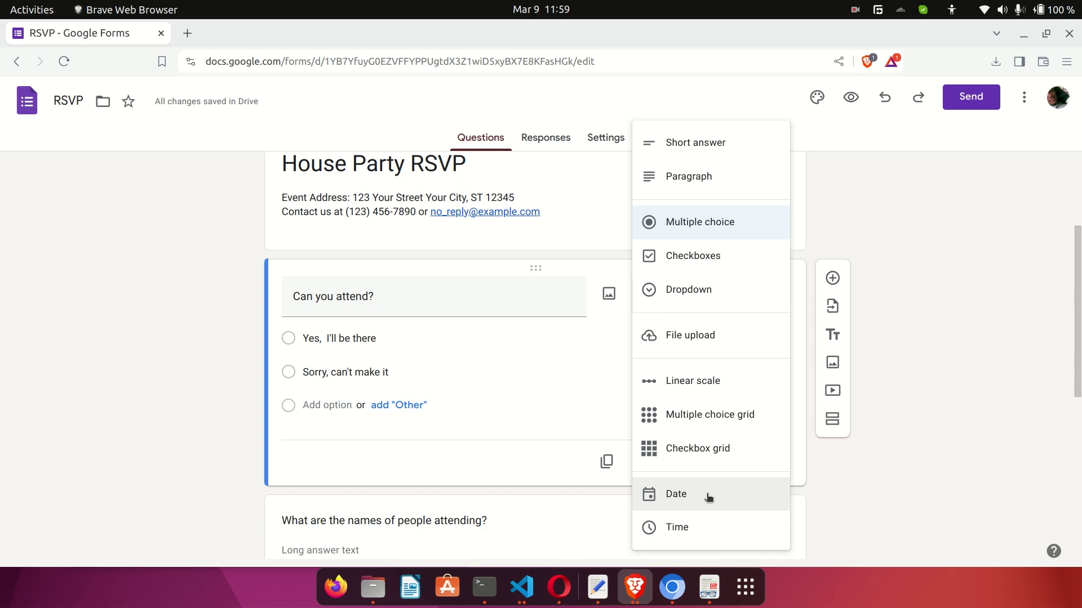
{"action": "left_click", "coordinate": [914, 424]}
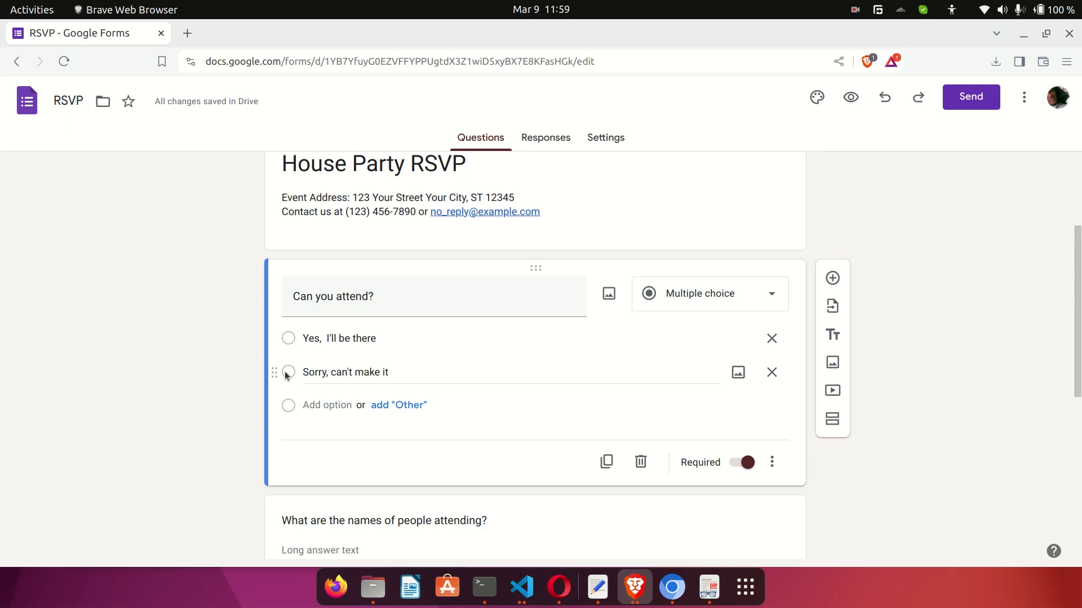
{"action": "left_click", "coordinate": [283, 406]}
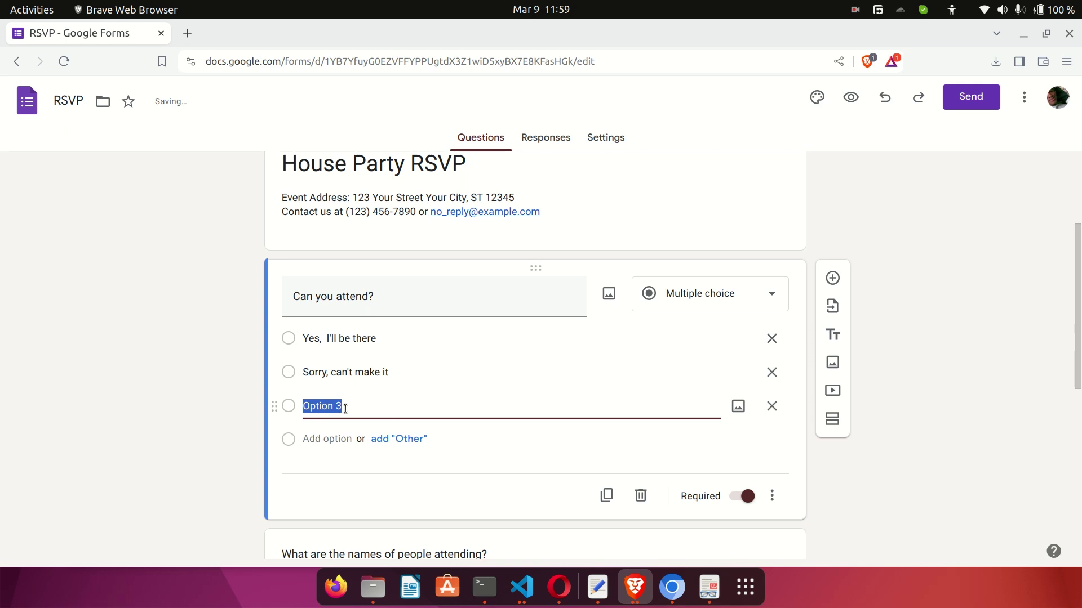
{"action": "type", "text": "Maybe"}
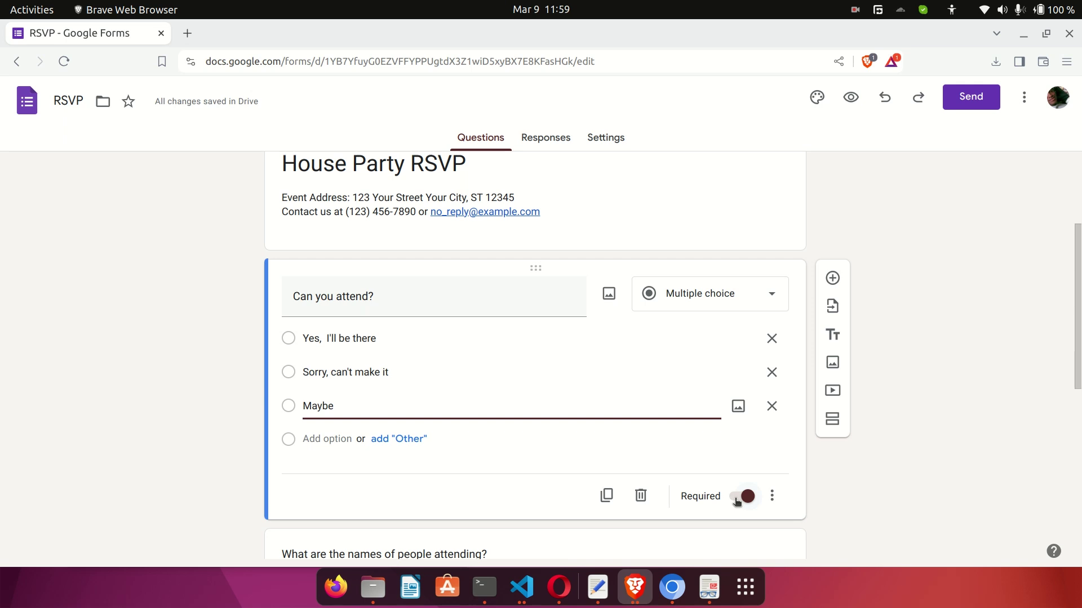
{"action": "left_click", "coordinate": [742, 499]}
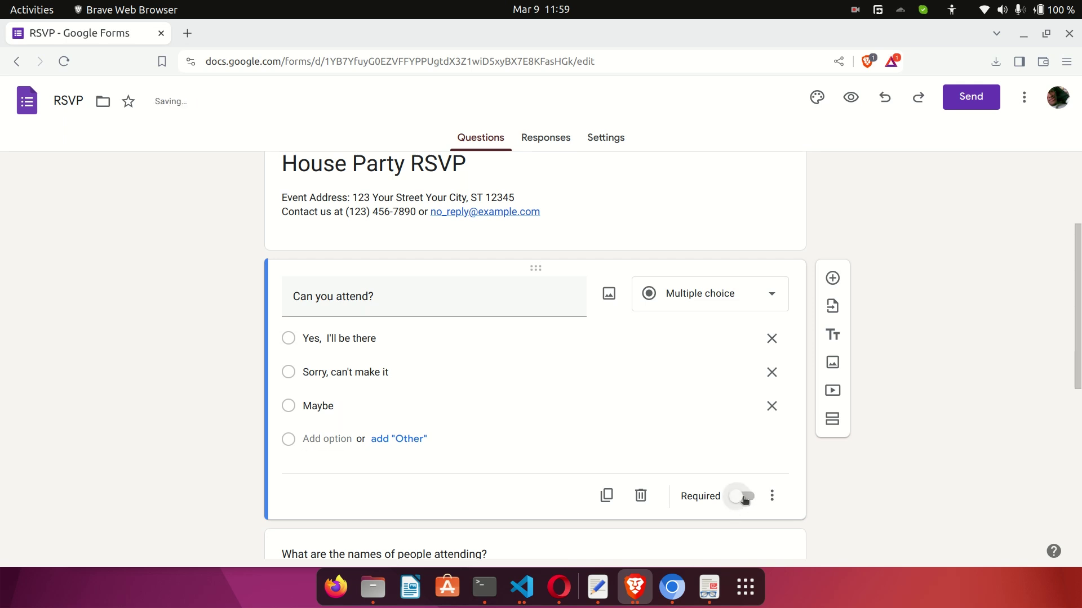
{"action": "left_click", "coordinate": [744, 499]}
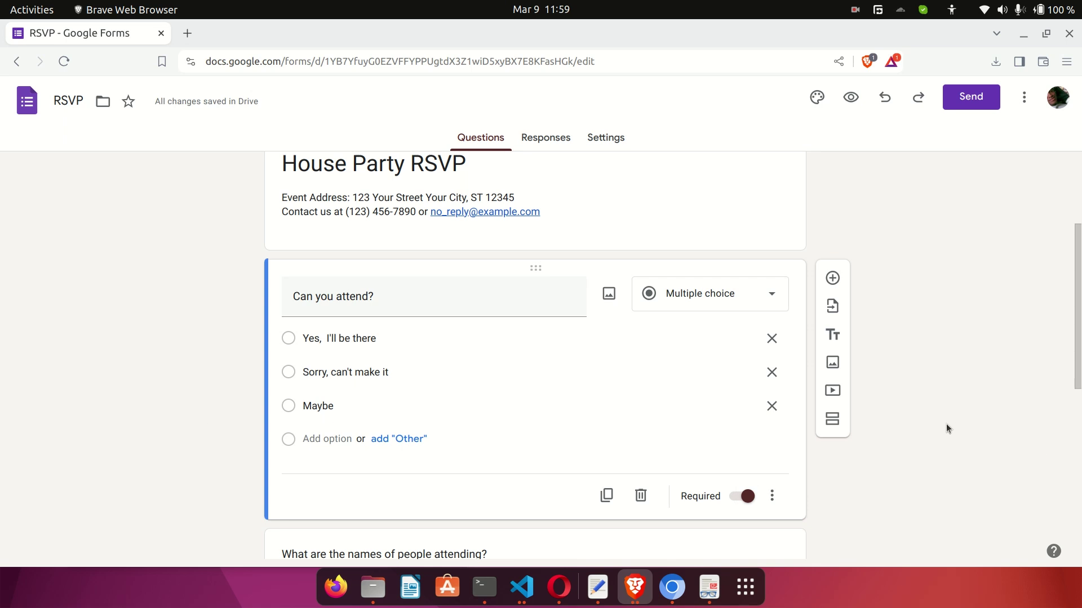
{"action": "left_click", "coordinate": [714, 542]}
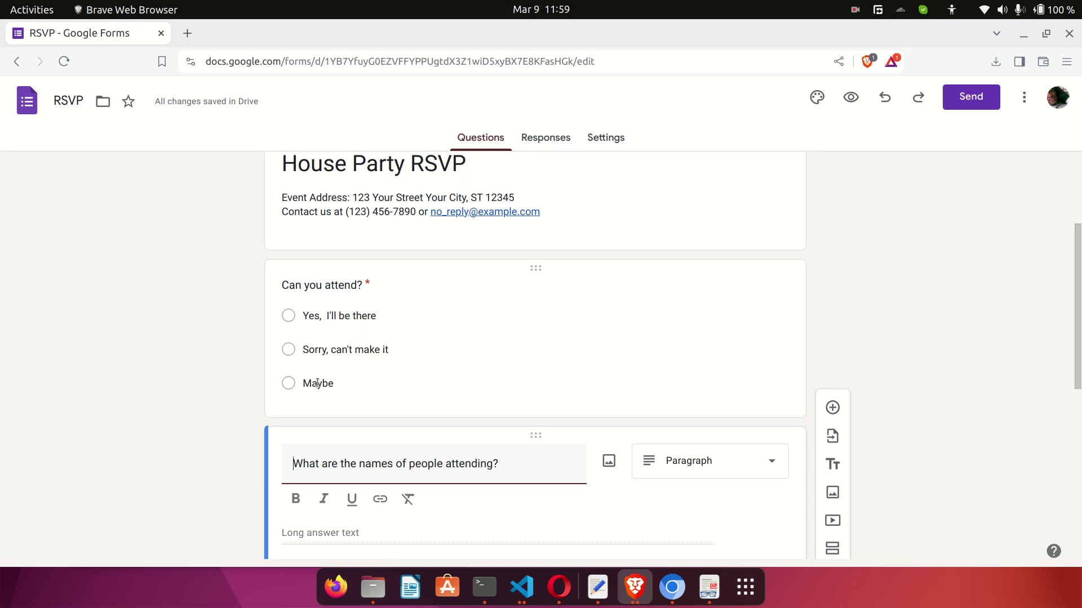
Keep 'What are the names of people attending?' as an optional Paragraph question.
{"action": "left_click", "coordinate": [201, 405]}
{"action": "scroll", "coordinate": [201, 404], "scroll_direction": "down", "scroll_amount": 3}
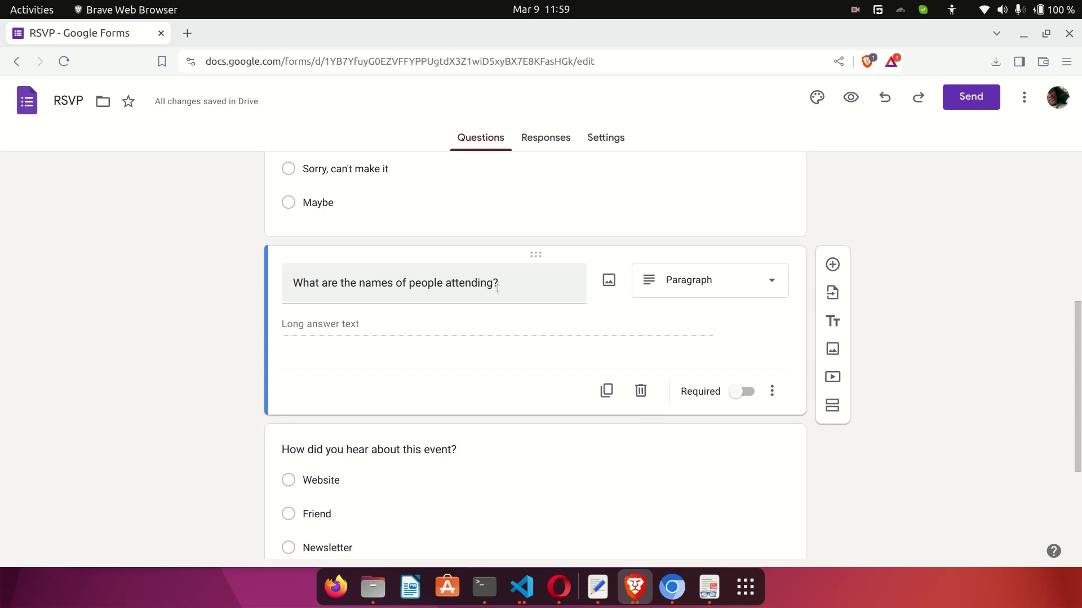
{"action": "left_click", "coordinate": [685, 282]}
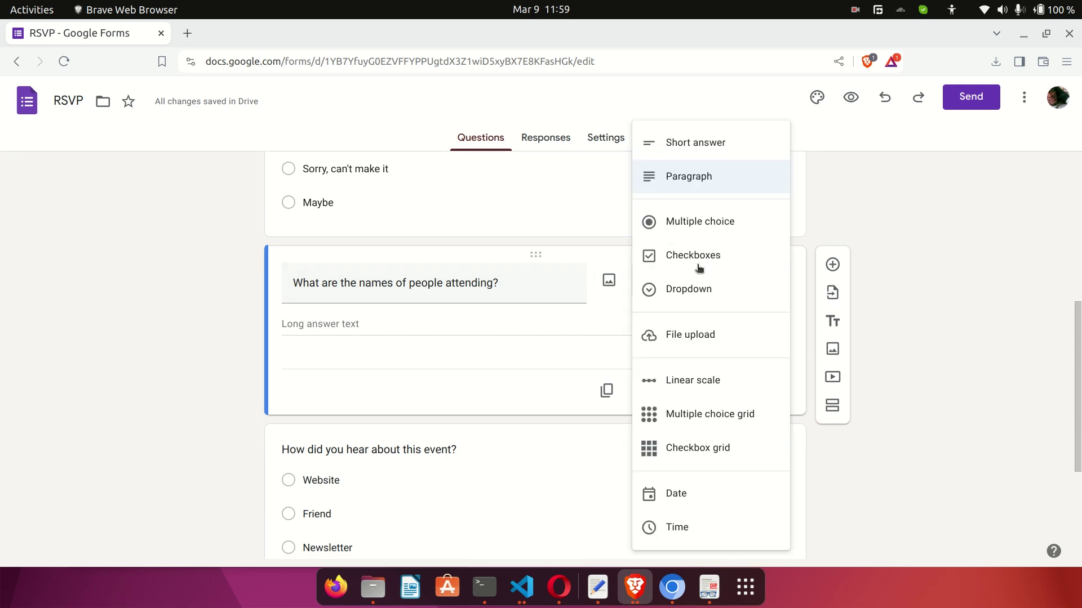
{"action": "left_click", "coordinate": [688, 181]}
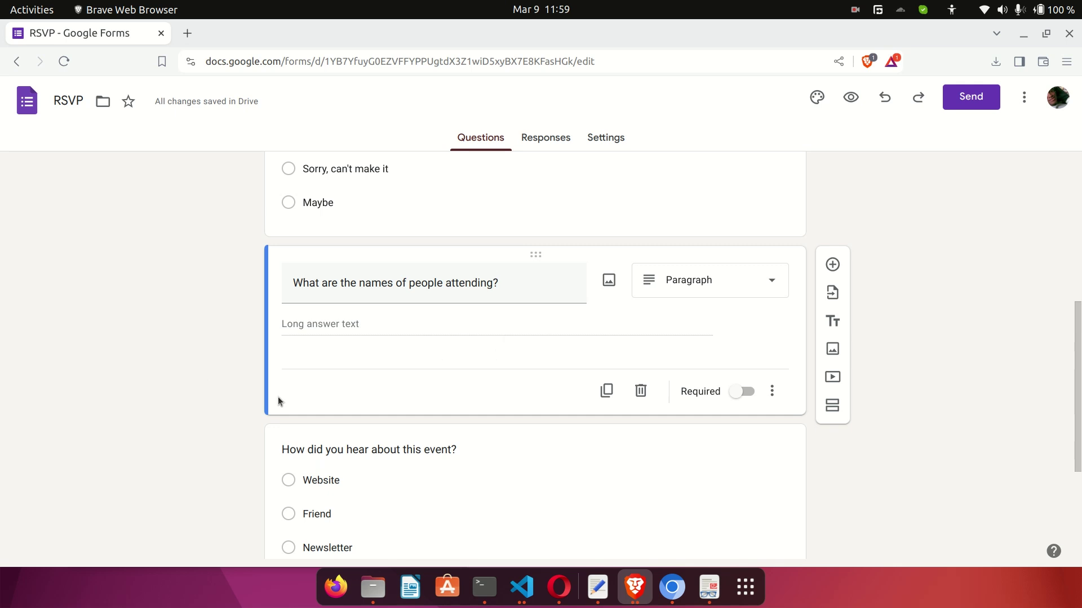
{"action": "left_click", "coordinate": [495, 480]}
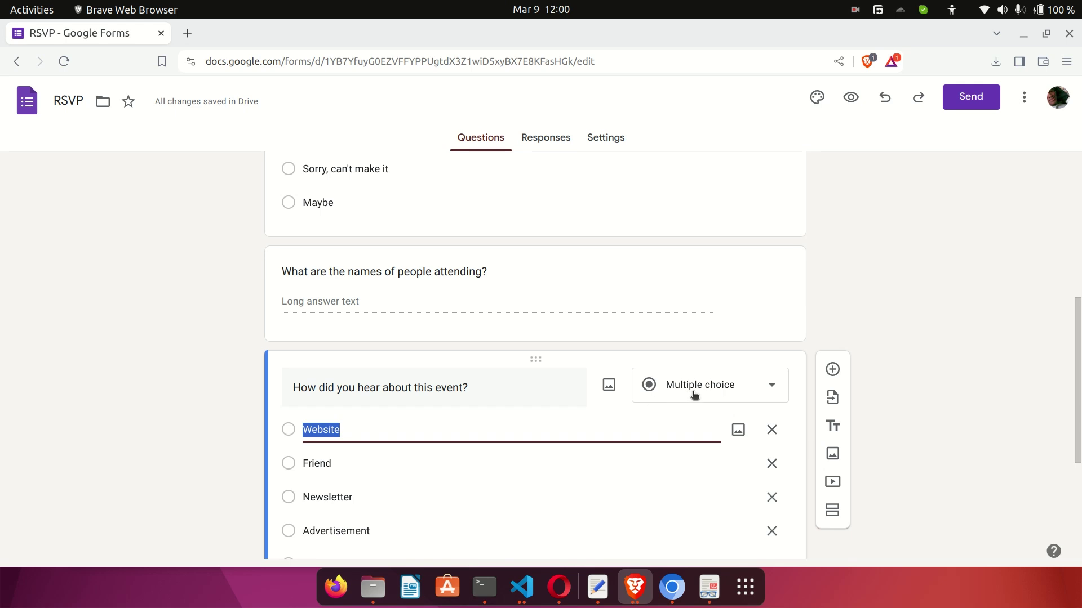
Add a fifth option, 'Social Media', below Friend and Newsletter in 'How did you hear about this event?'.
{"action": "scroll", "coordinate": [621, 436], "scroll_direction": "down", "scroll_amount": 2}
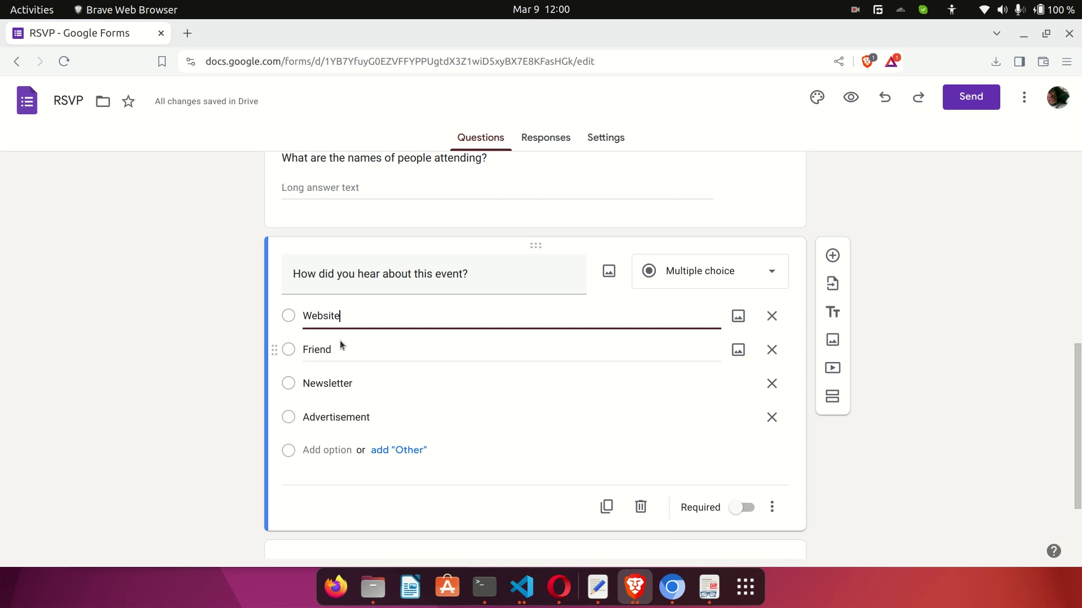
{"action": "double_click", "coordinate": [341, 350]}
{"action": "double_click", "coordinate": [353, 383]}
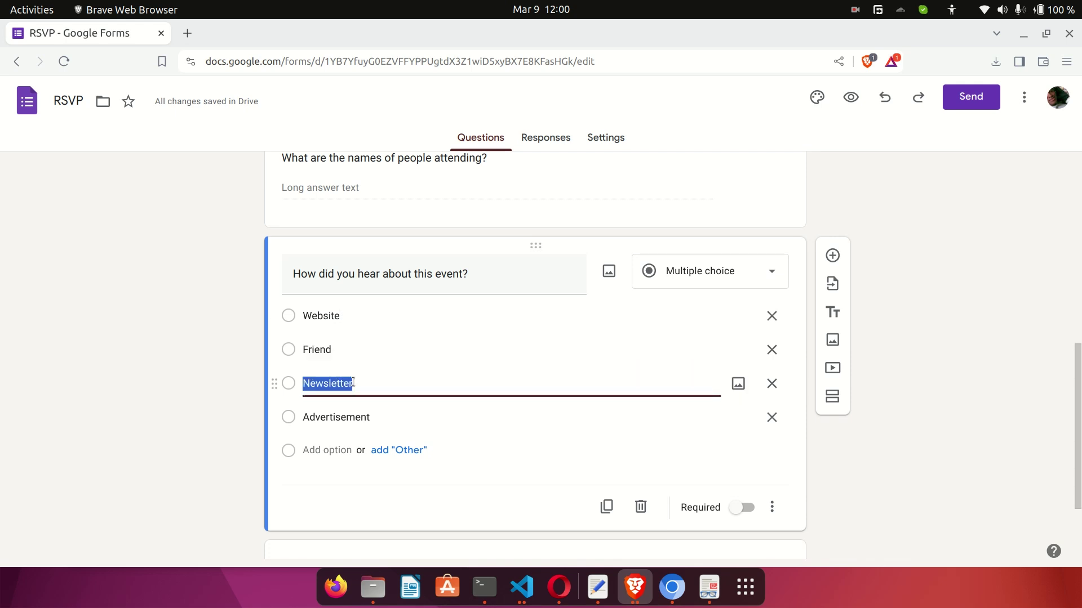
{"action": "left_click", "coordinate": [305, 451]}
{"action": "type", "text": "Social MEDI"}
{"action": "key", "text": "BackSpace"}
{"action": "key", "text": "BackSpace"}
{"action": "key", "text": "BackSpace"}
{"action": "type", "text": "edi"}
{"action": "left_click", "coordinate": [207, 438]}
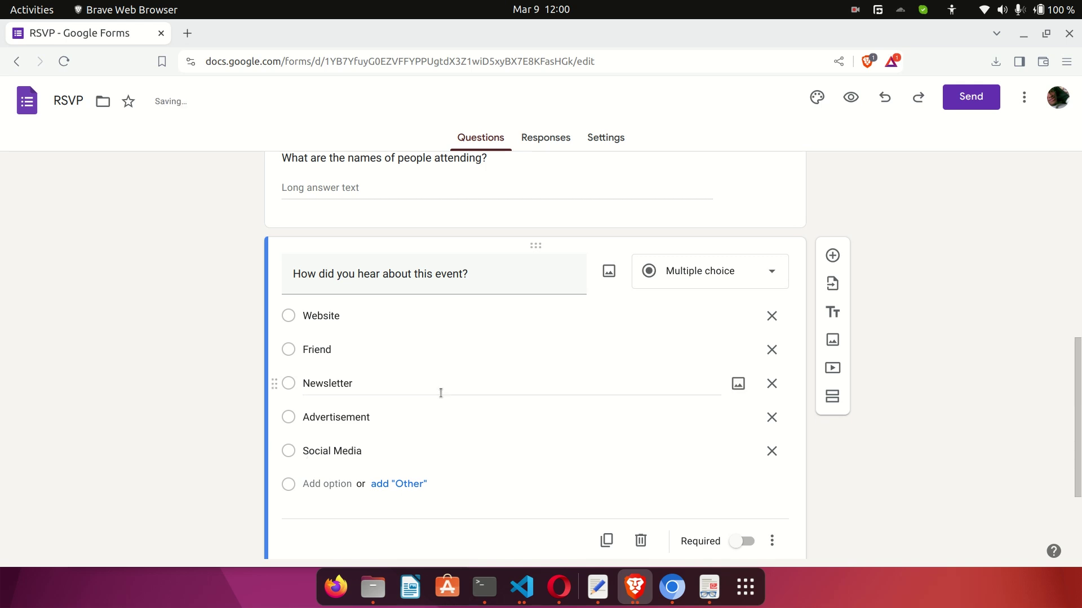
{"action": "scroll", "coordinate": [532, 377], "scroll_direction": "down", "scroll_amount": 2}
{"action": "scroll", "coordinate": [533, 377], "scroll_direction": "down", "scroll_amount": 1}
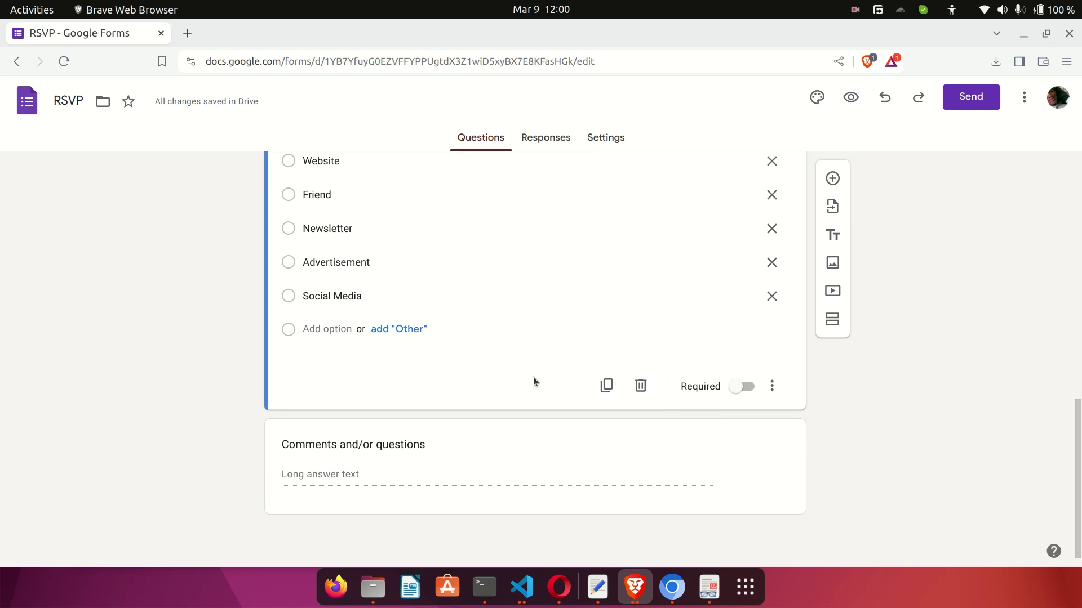
{"action": "scroll", "coordinate": [855, 414], "scroll_direction": "up", "scroll_amount": 14}
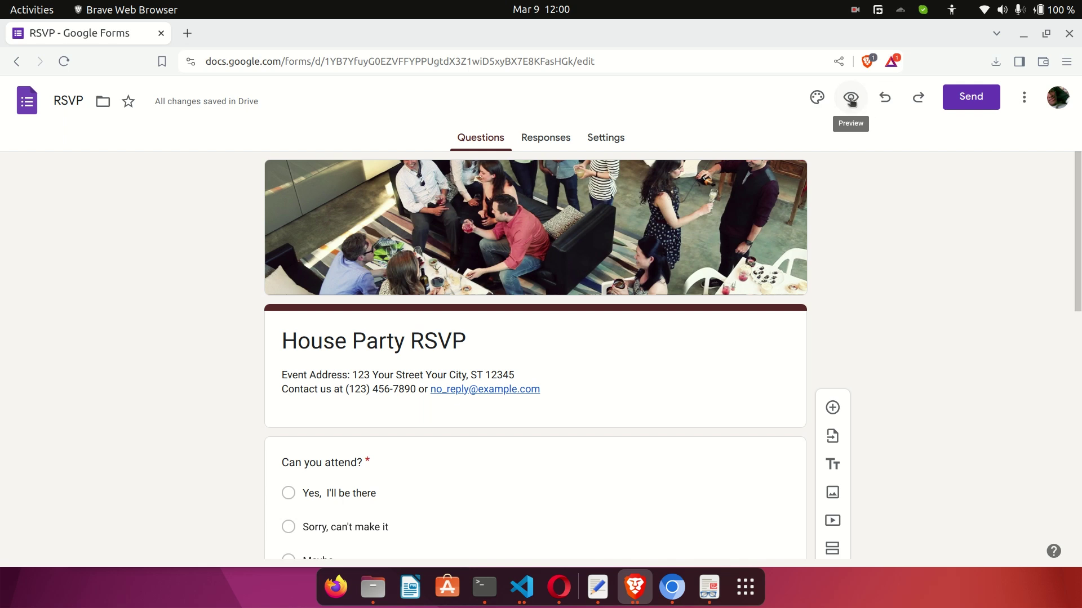
Preview the House Party RSVP form as a respondent, dismissing the 'Autosave your work' notice.
{"action": "left_click", "coordinate": [851, 99]}
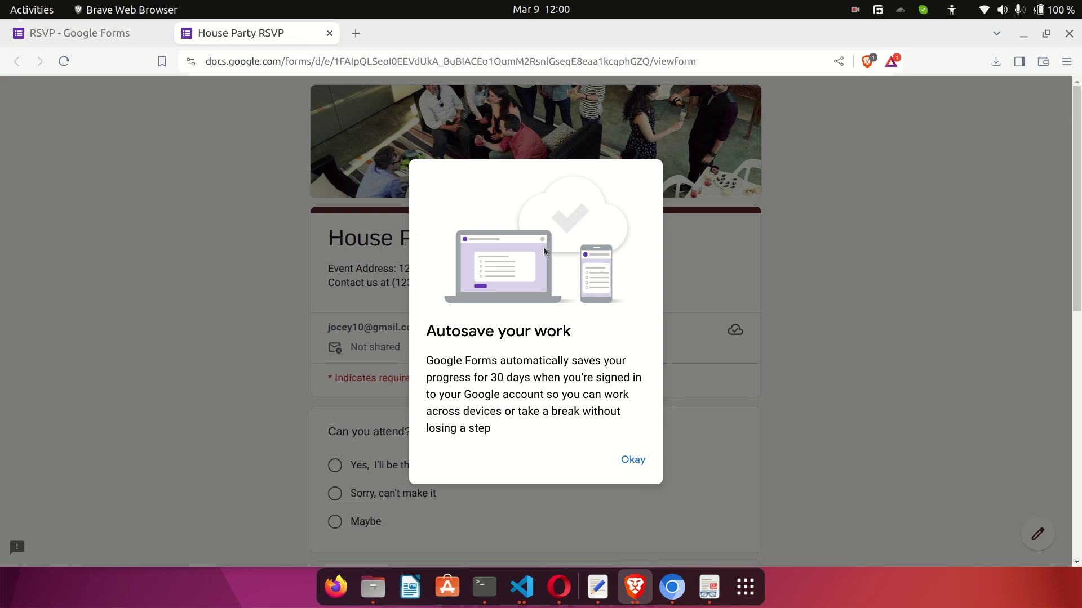
{"action": "left_click", "coordinate": [637, 462]}
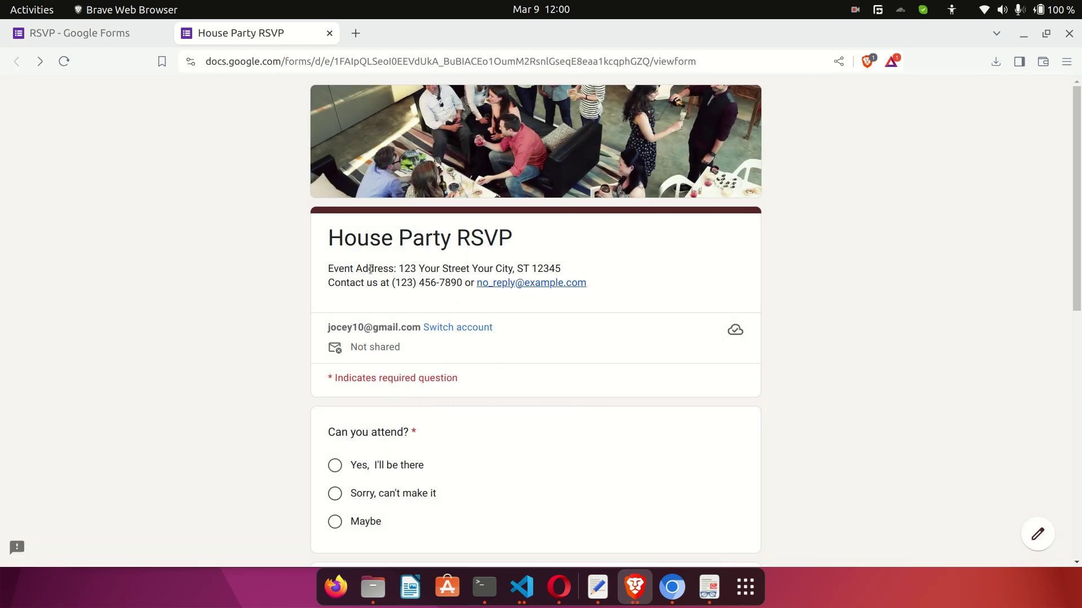
{"action": "scroll", "coordinate": [373, 354], "scroll_direction": "down", "scroll_amount": 5}
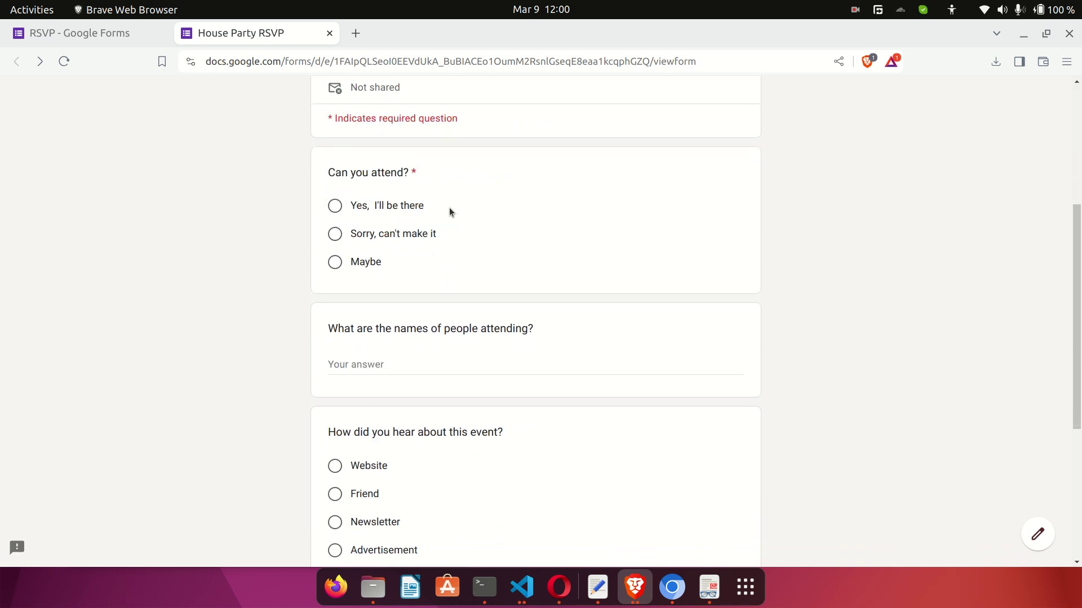
{"action": "scroll", "coordinate": [371, 456], "scroll_direction": "down", "scroll_amount": 3}
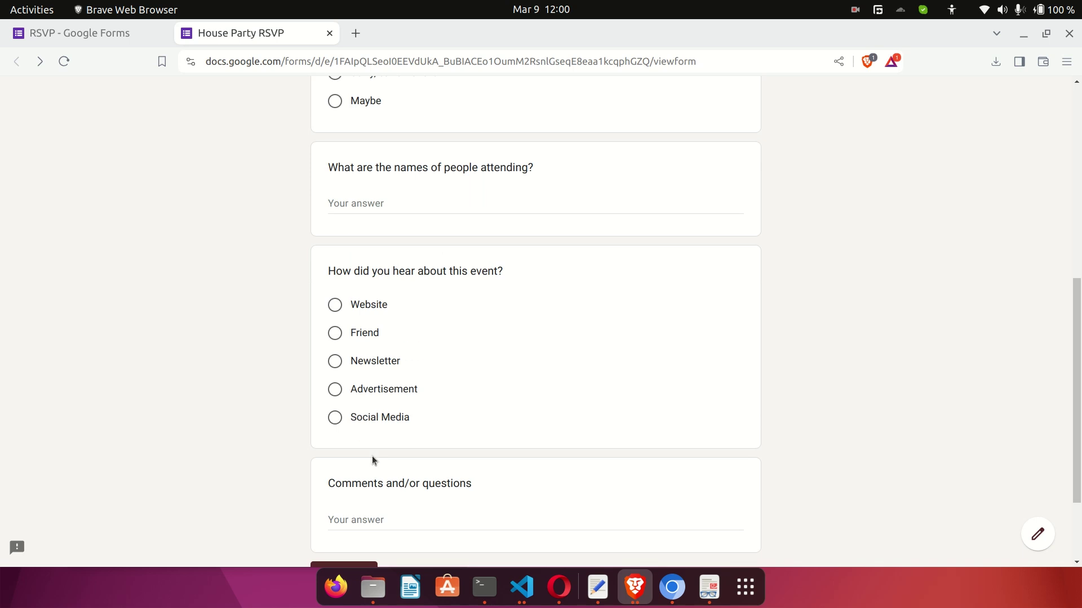
{"action": "scroll", "coordinate": [337, 391], "scroll_direction": "up", "scroll_amount": 7}
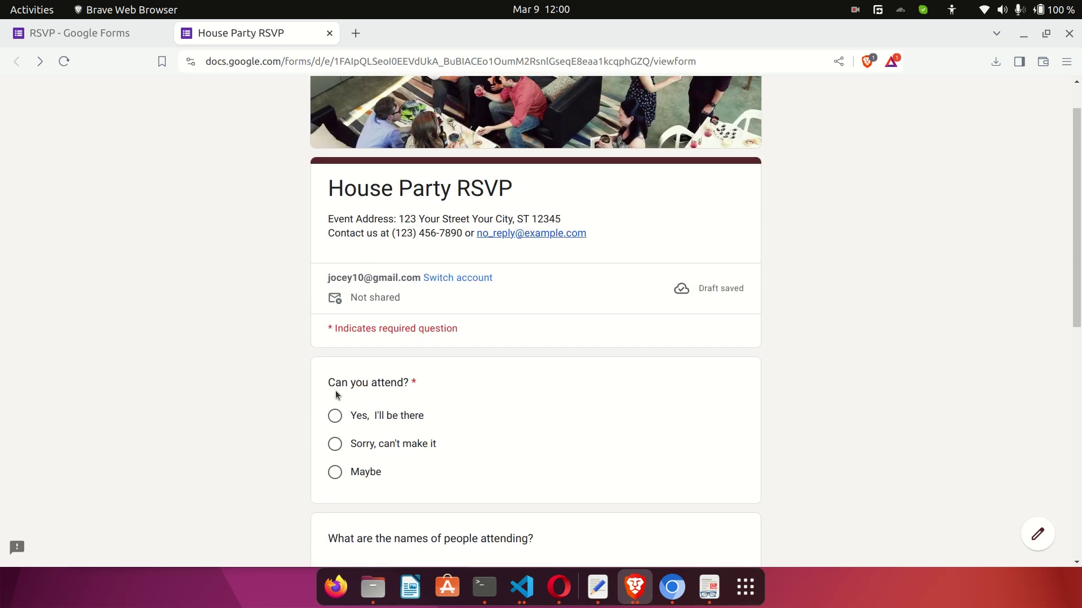
Answer 'Yes, I'll be there' and enter two attendee names on separate lines.
{"action": "left_click", "coordinate": [334, 420]}
{"action": "scroll", "coordinate": [333, 423], "scroll_direction": "down", "scroll_amount": 4}
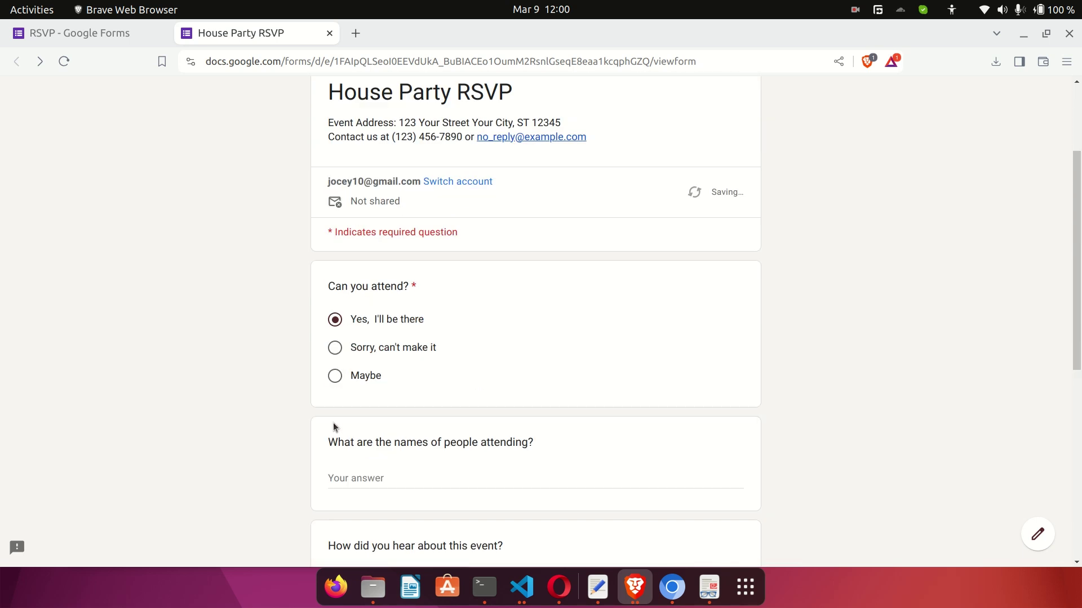
{"action": "left_click", "coordinate": [375, 374]}
{"action": "type", "text": "John Doe"}
{"action": "key", "text": "Return"}
{"action": "type", "text": "Mike Asctir"}
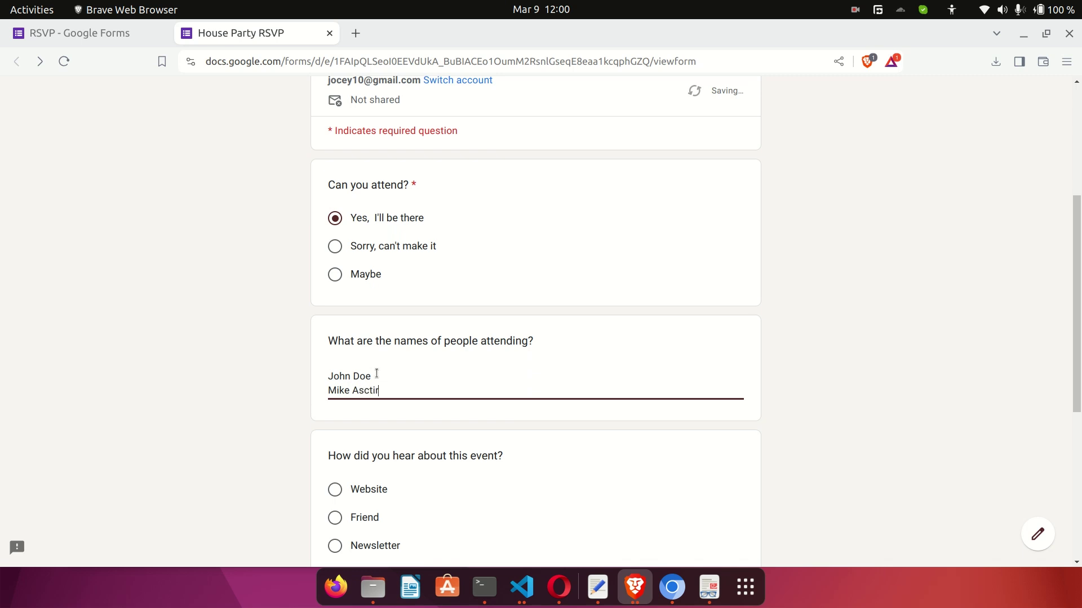
{"action": "scroll", "coordinate": [376, 373], "scroll_direction": "down", "scroll_amount": 6}
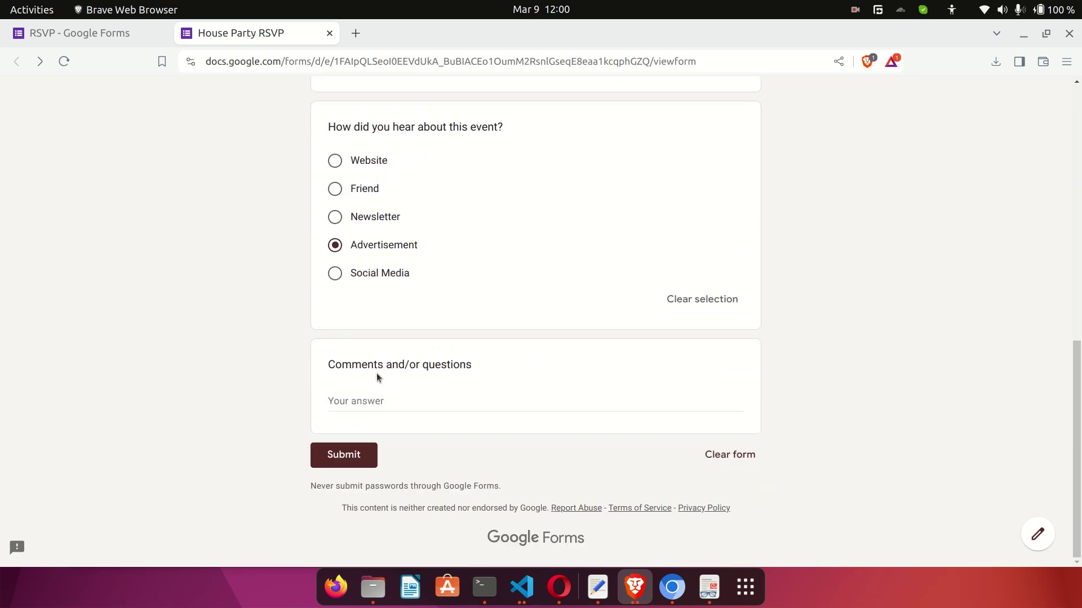
Add the comment 'We will come 10 mins earlier', submit the response, and return to the editor.
{"action": "left_click", "coordinate": [349, 395]}
{"action": "type", "text": "W"}
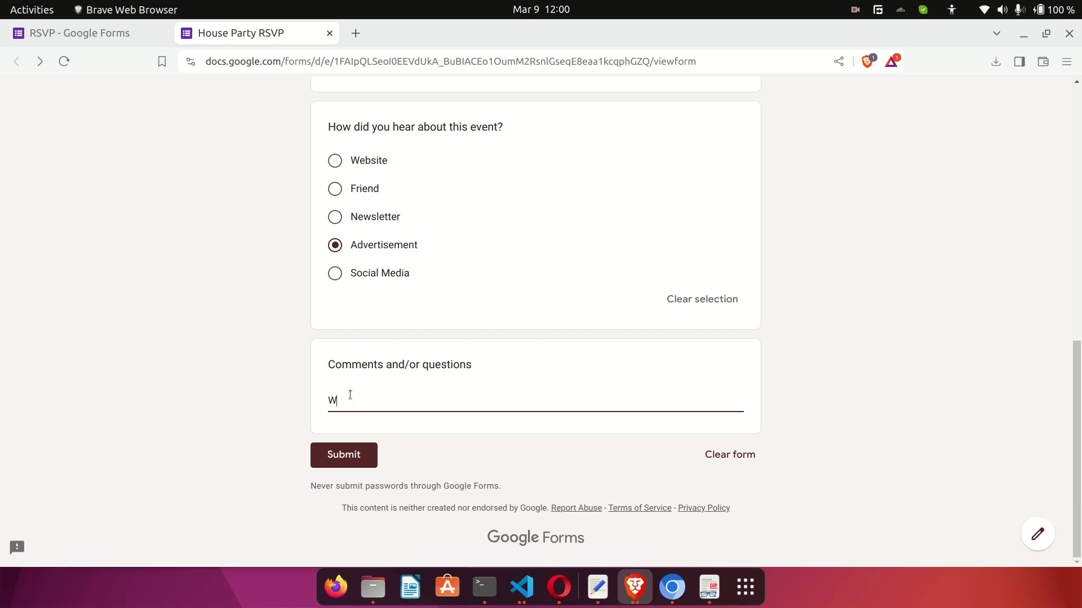
{"action": "type", "text": "e will come 10 mins earlier"}
{"action": "left_click", "coordinate": [350, 454]}
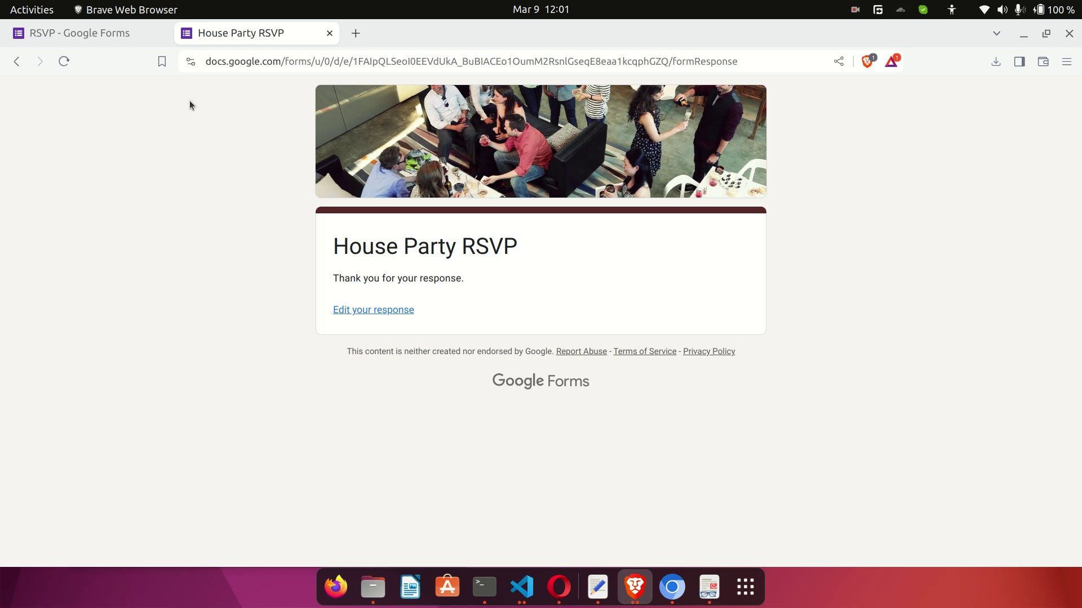
{"action": "left_click", "coordinate": [96, 33]}
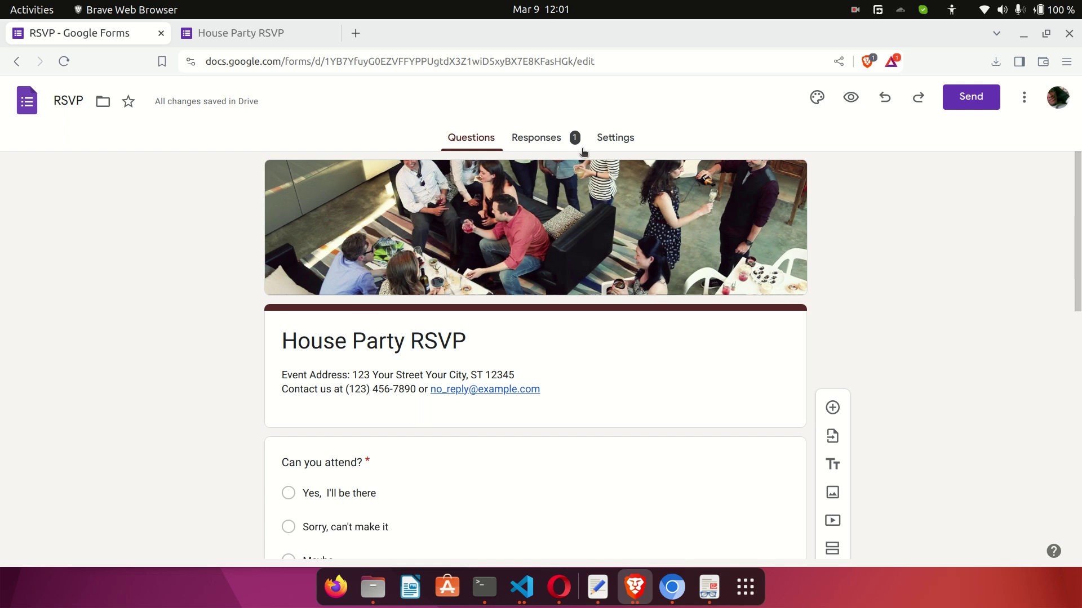
Review the Responses summary charts: 100% 'Yes, I'll be there' and 100% Advertisement.
{"action": "left_click", "coordinate": [548, 141]}
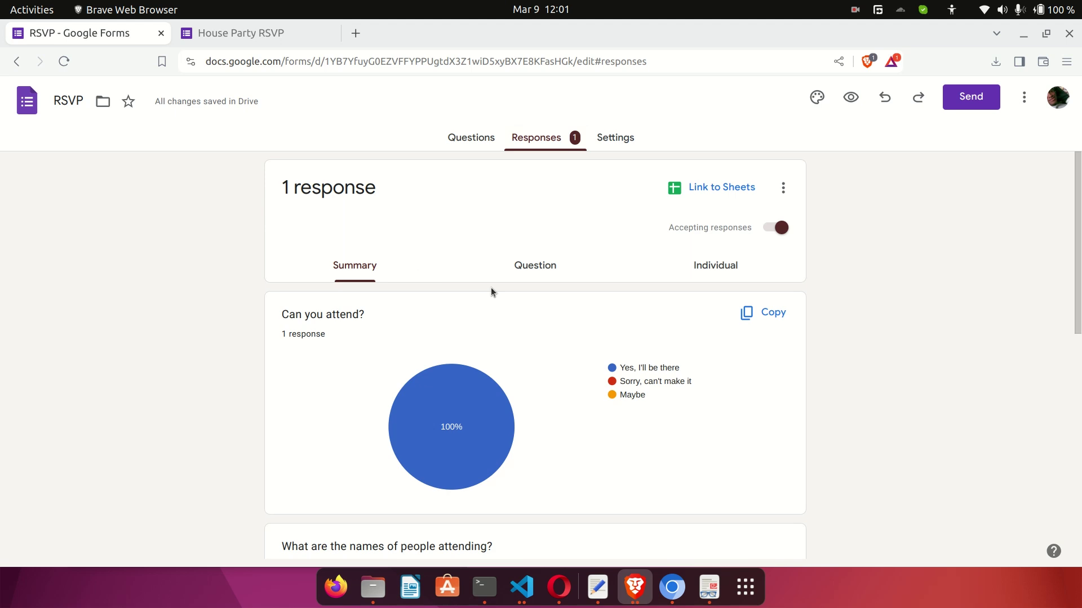
{"action": "scroll", "coordinate": [491, 287], "scroll_direction": "down", "scroll_amount": 3}
{"action": "scroll", "coordinate": [400, 258], "scroll_direction": "down", "scroll_amount": 4}
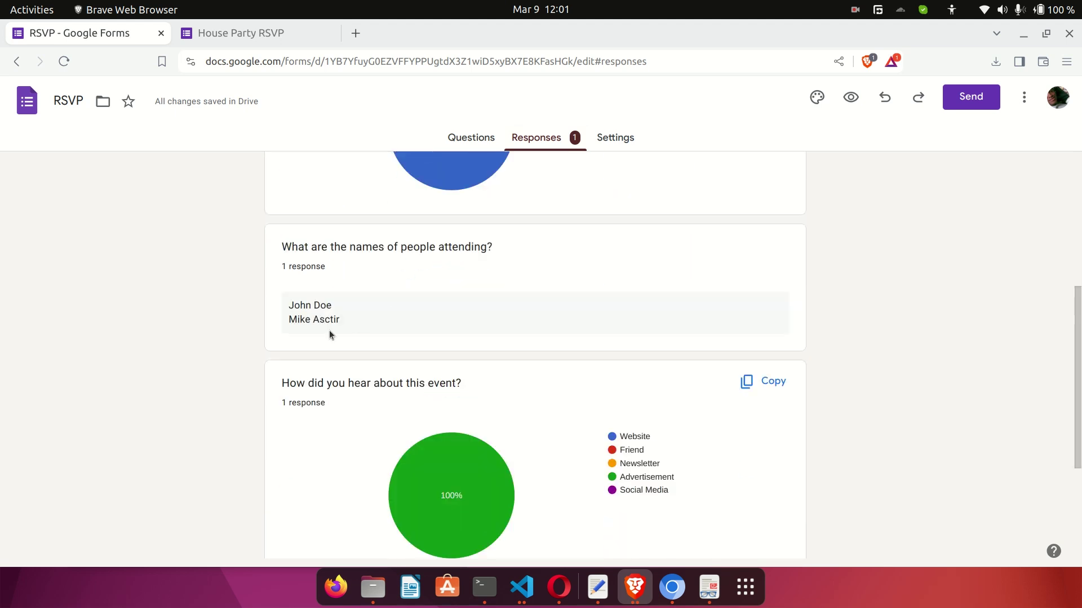
{"action": "scroll", "coordinate": [515, 355], "scroll_direction": "down", "scroll_amount": 3}
{"action": "scroll", "coordinate": [515, 355], "scroll_direction": "up", "scroll_amount": 8}
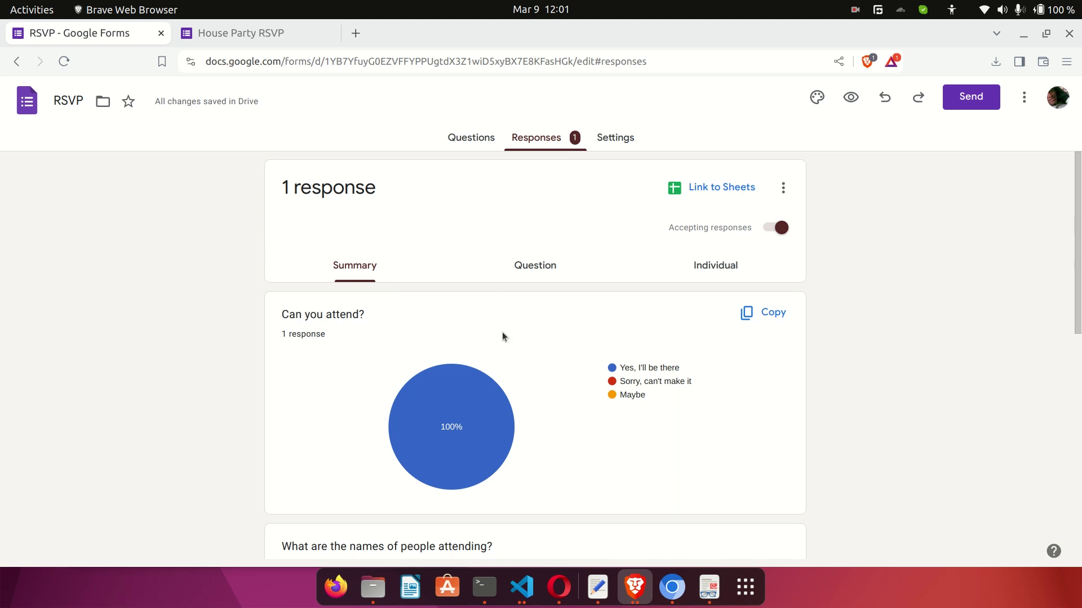
Link responses to a new 'RSVP (Responses)' spreadsheet and check the answers in B2–E2.
{"action": "left_click", "coordinate": [711, 189]}
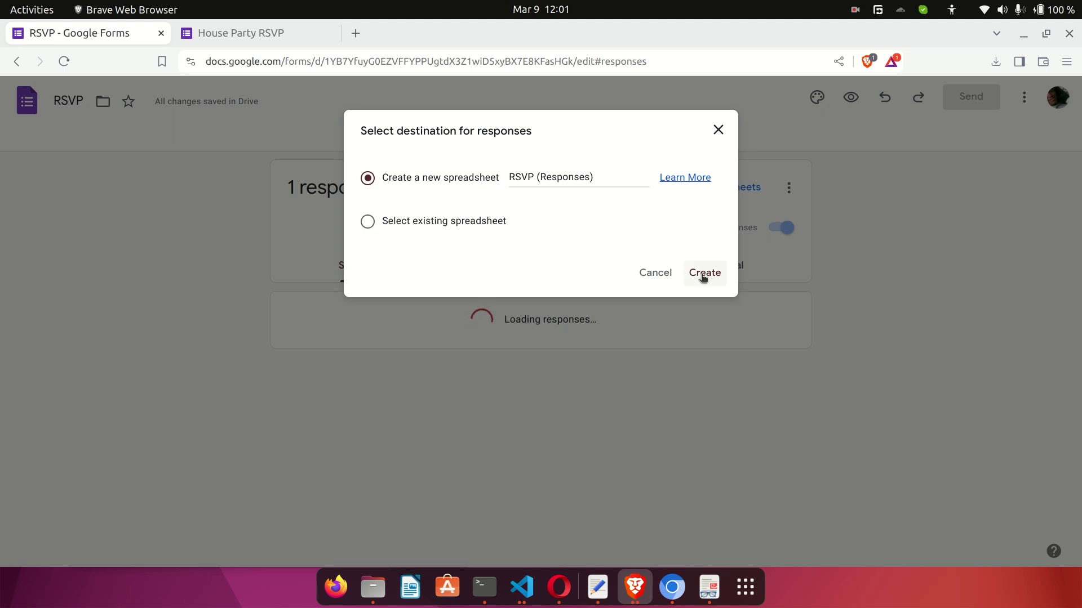
{"action": "left_click", "coordinate": [703, 275]}
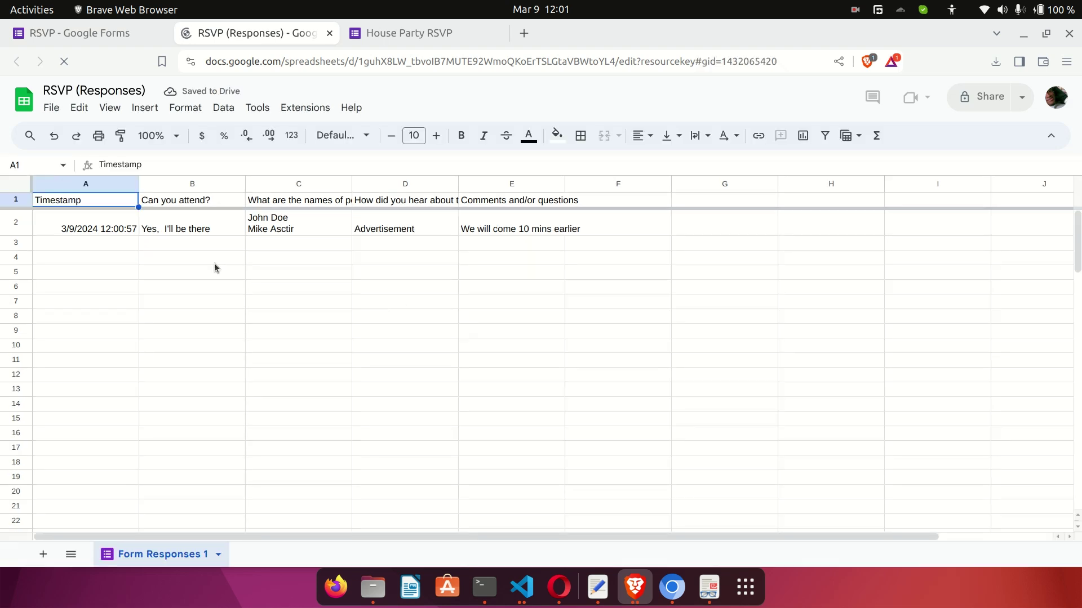
{"action": "left_click", "coordinate": [198, 220]}
{"action": "left_click", "coordinate": [286, 227]}
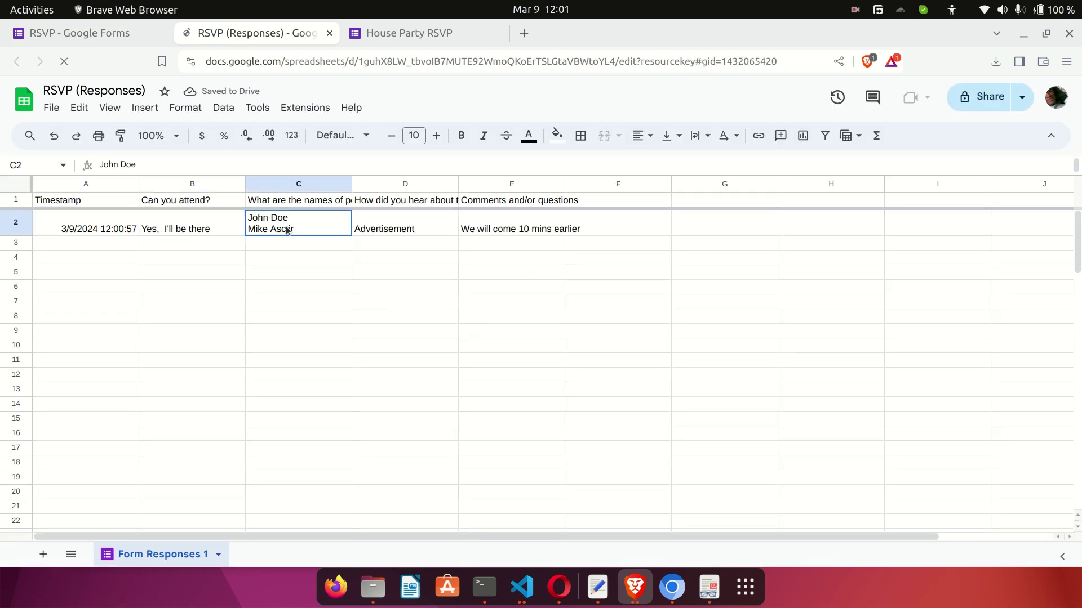
{"action": "left_click", "coordinate": [394, 222]}
{"action": "left_click", "coordinate": [524, 228]}
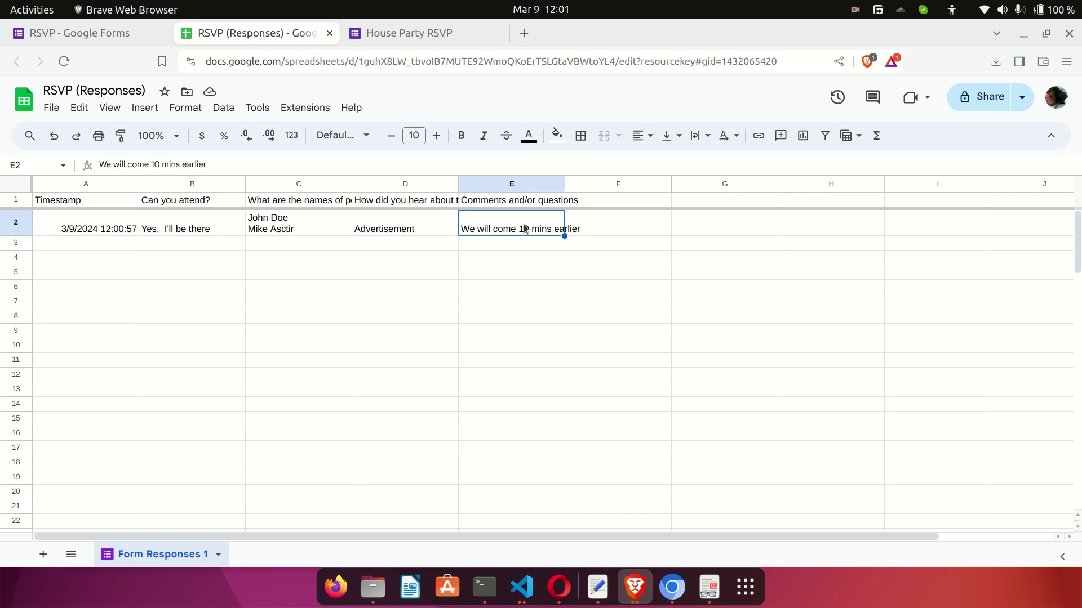
{"action": "left_click", "coordinate": [592, 227]}
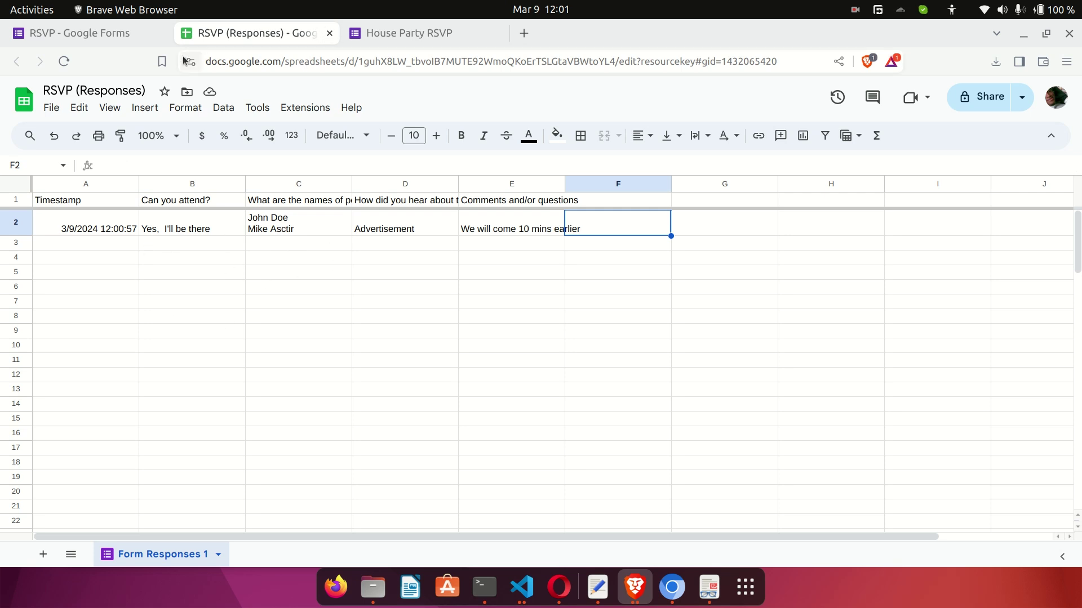
{"action": "left_click", "coordinate": [129, 37]}
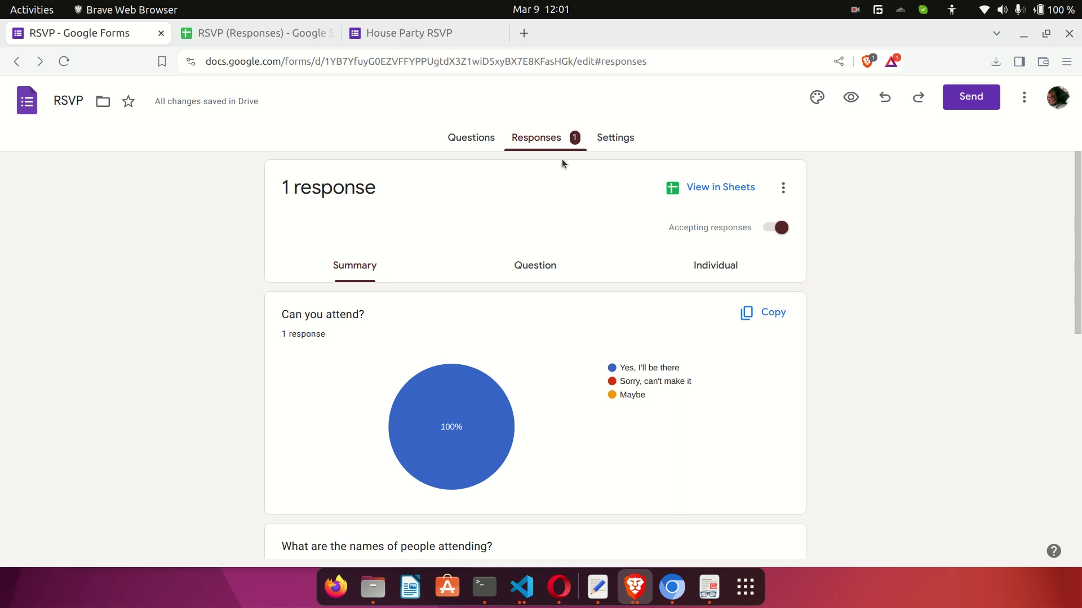
Look over the RSVP form's settings, then return to its questions.
{"action": "left_click", "coordinate": [608, 140]}
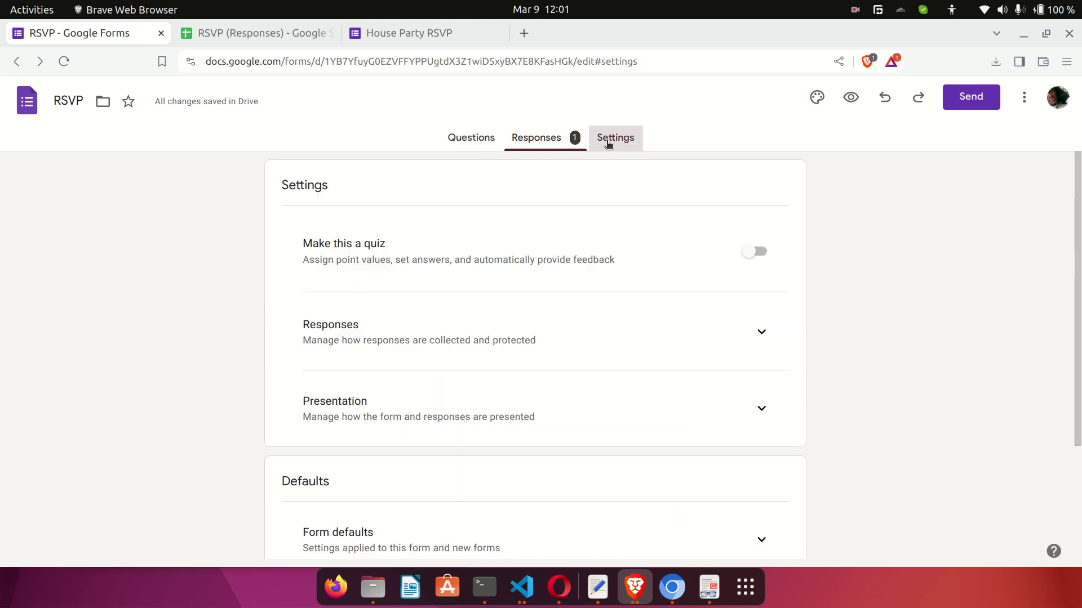
{"action": "scroll", "coordinate": [586, 337], "scroll_direction": "down", "scroll_amount": 3}
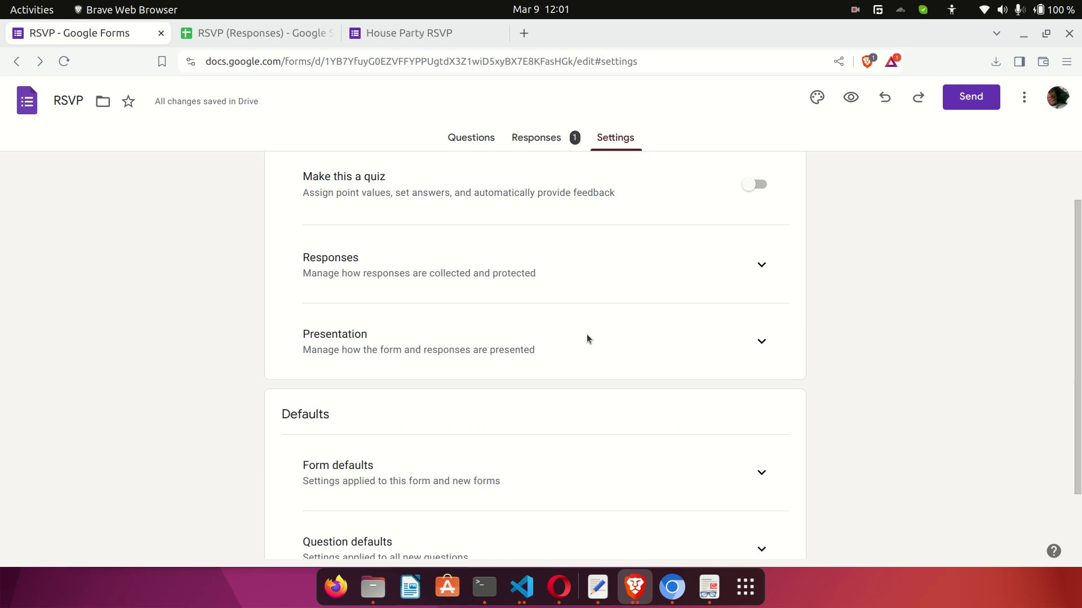
{"action": "scroll", "coordinate": [587, 335], "scroll_direction": "up", "scroll_amount": 3}
{"action": "left_click", "coordinate": [472, 139]}
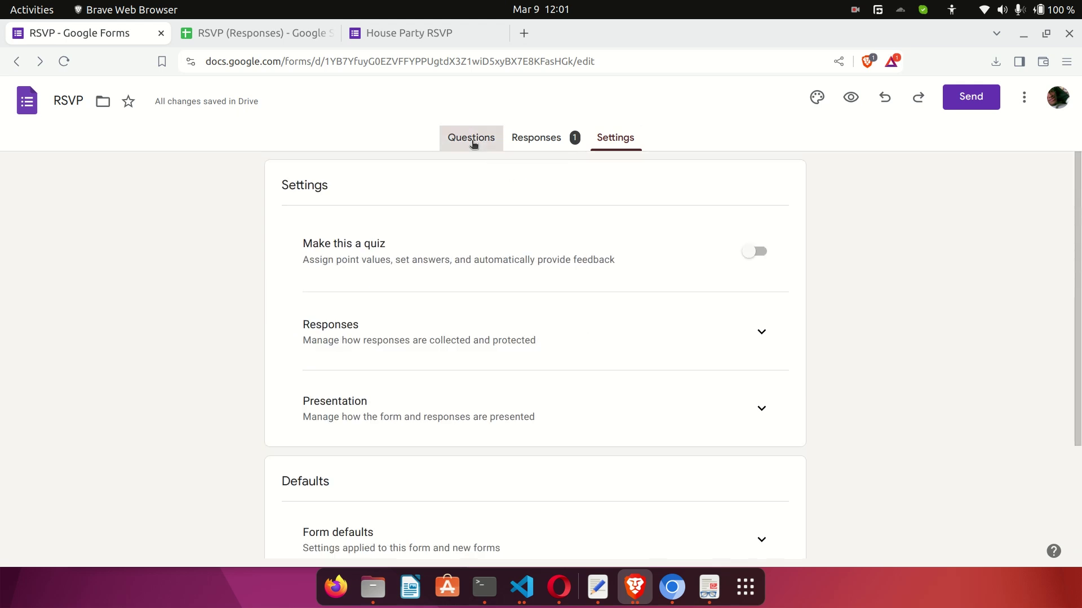
{"action": "scroll", "coordinate": [513, 290], "scroll_direction": "down", "scroll_amount": 10}
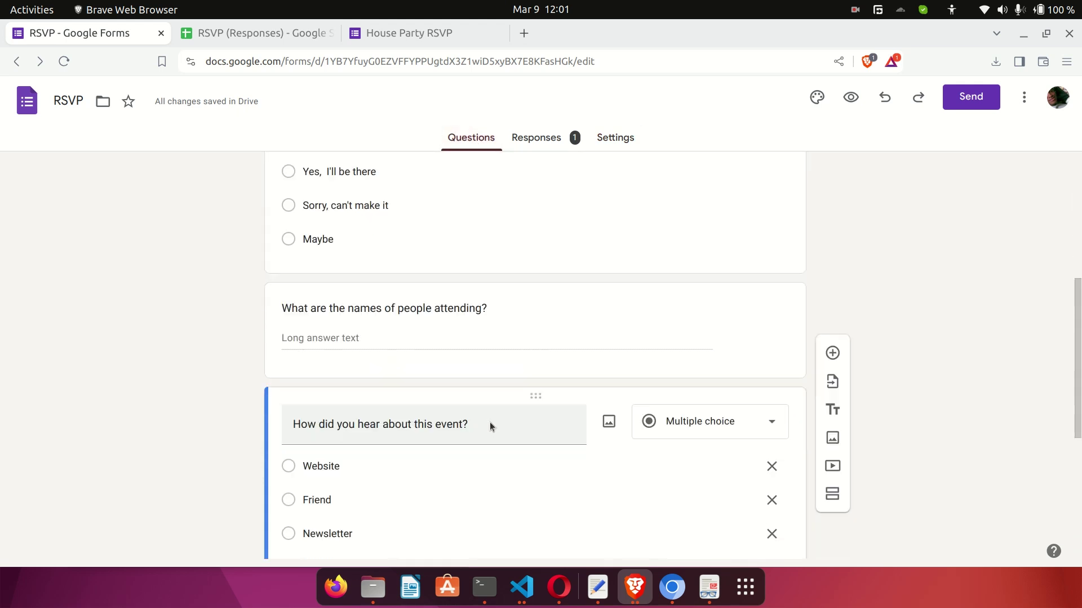
{"action": "scroll", "coordinate": [490, 423], "scroll_direction": "up", "scroll_amount": 10}
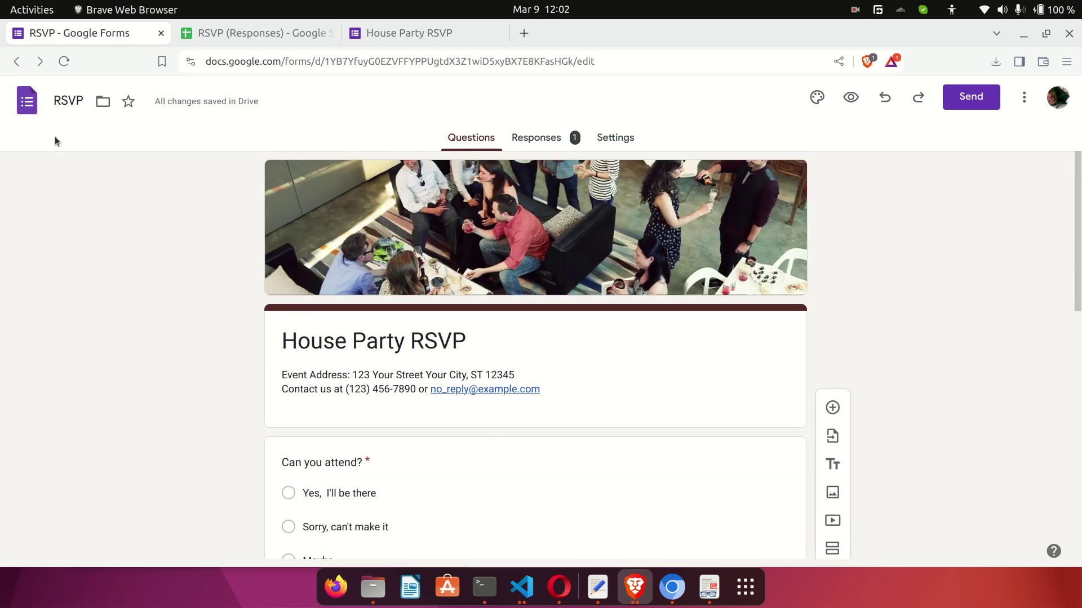
Go back to the Forms home page and create a new blank form.
{"action": "left_click", "coordinate": [27, 101]}
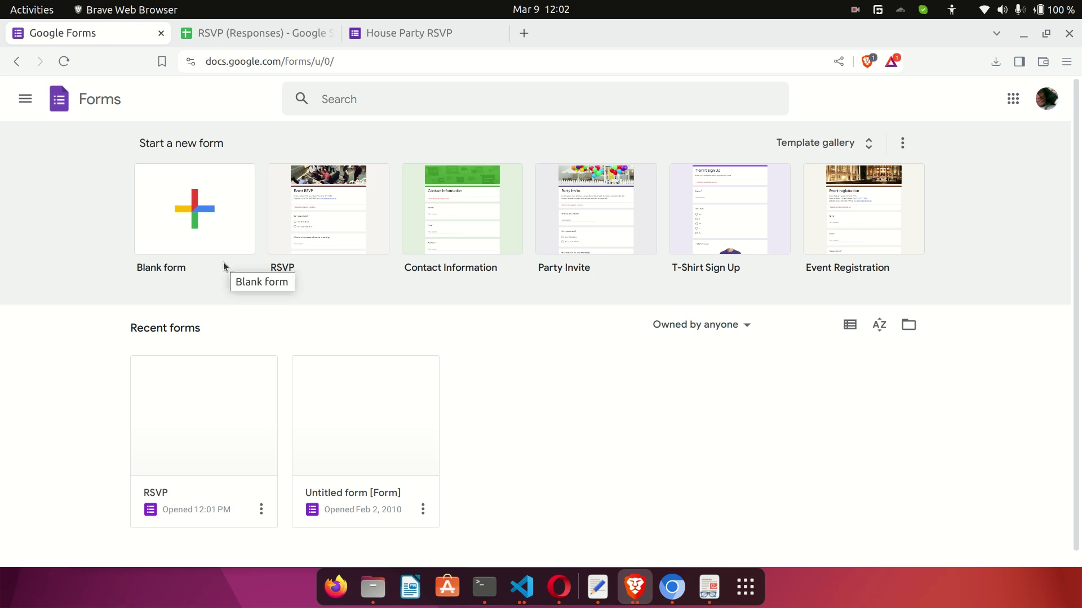
{"action": "left_click", "coordinate": [190, 233]}
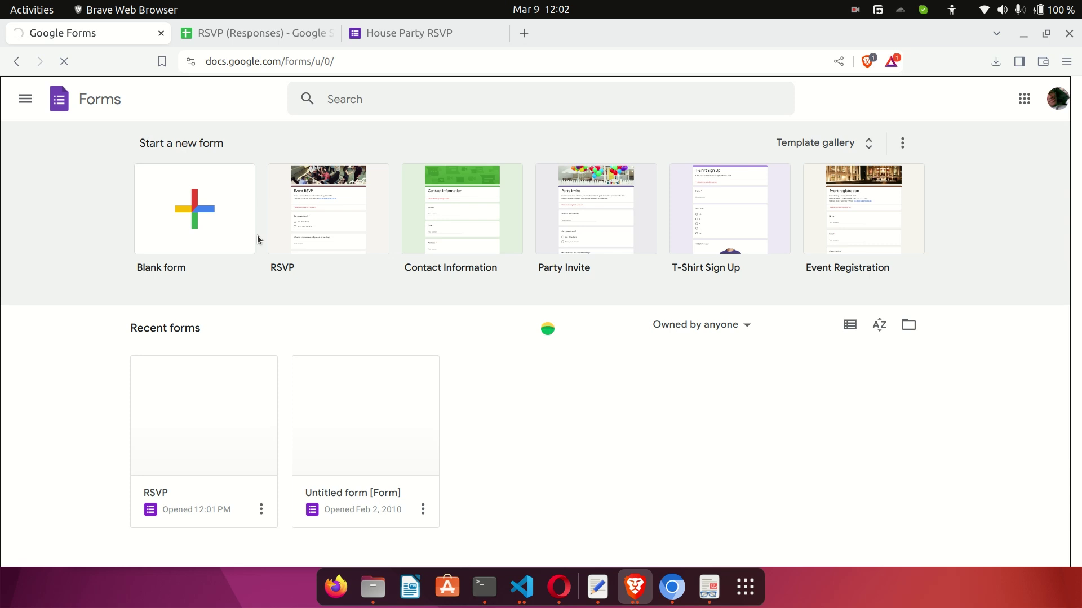
{"action": "left_click", "coordinate": [897, 9]}
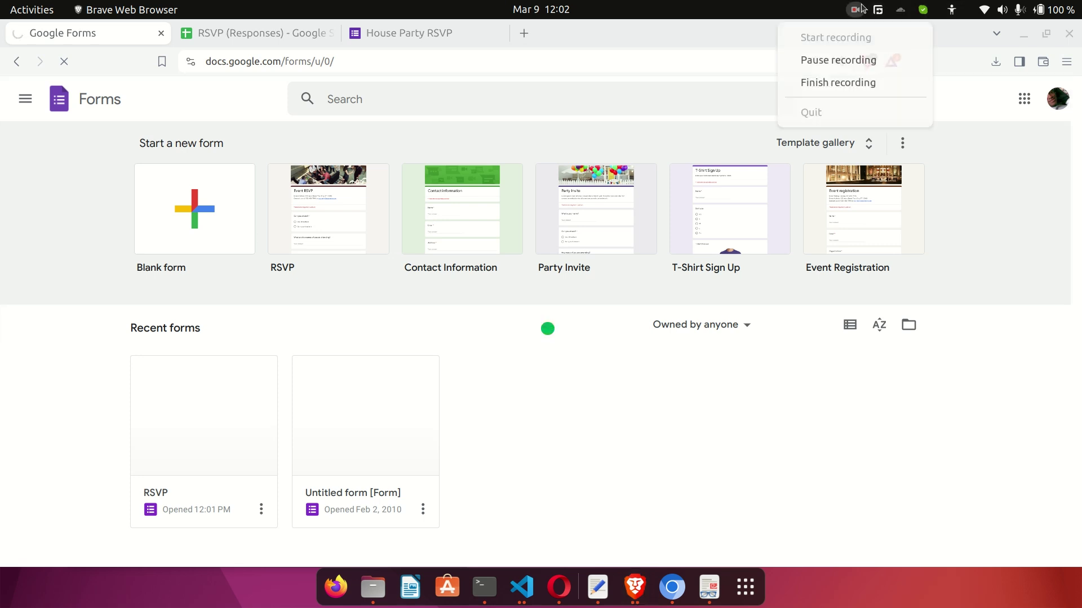
{"action": "left_click", "coordinate": [811, 61]}
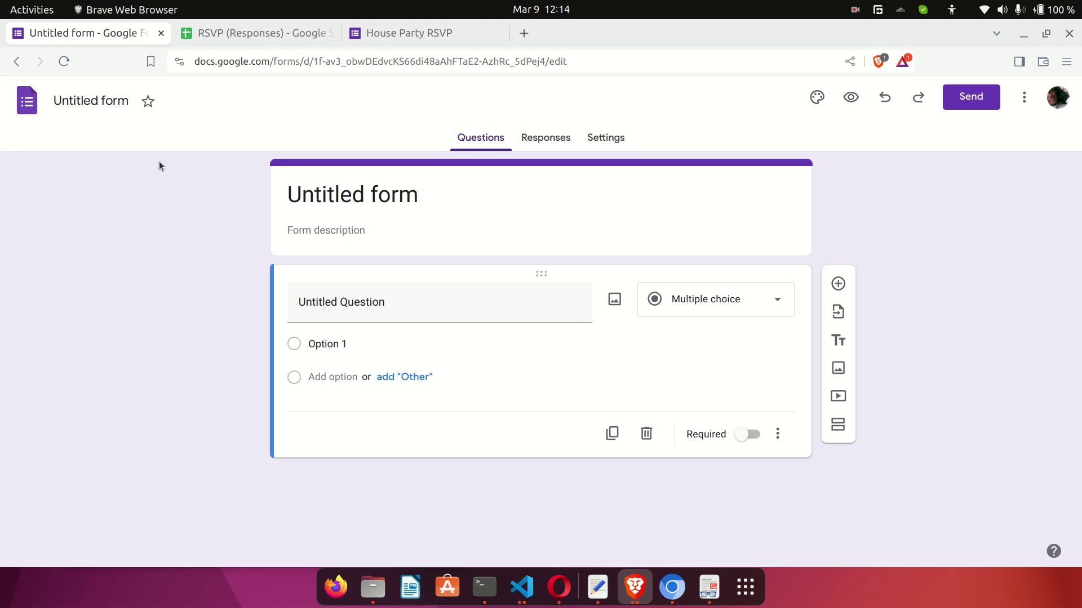
Title the form 'Job Application form'.
{"action": "left_click", "coordinate": [94, 103]}
{"action": "type", "text": "Jo"}
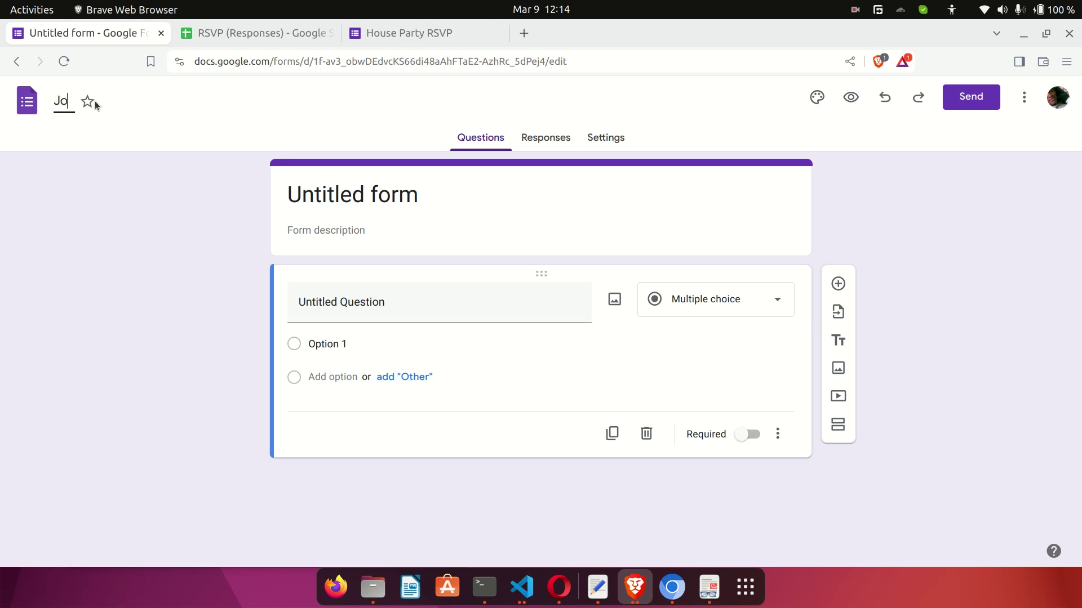
{"action": "type", "text": "b Applicat"}
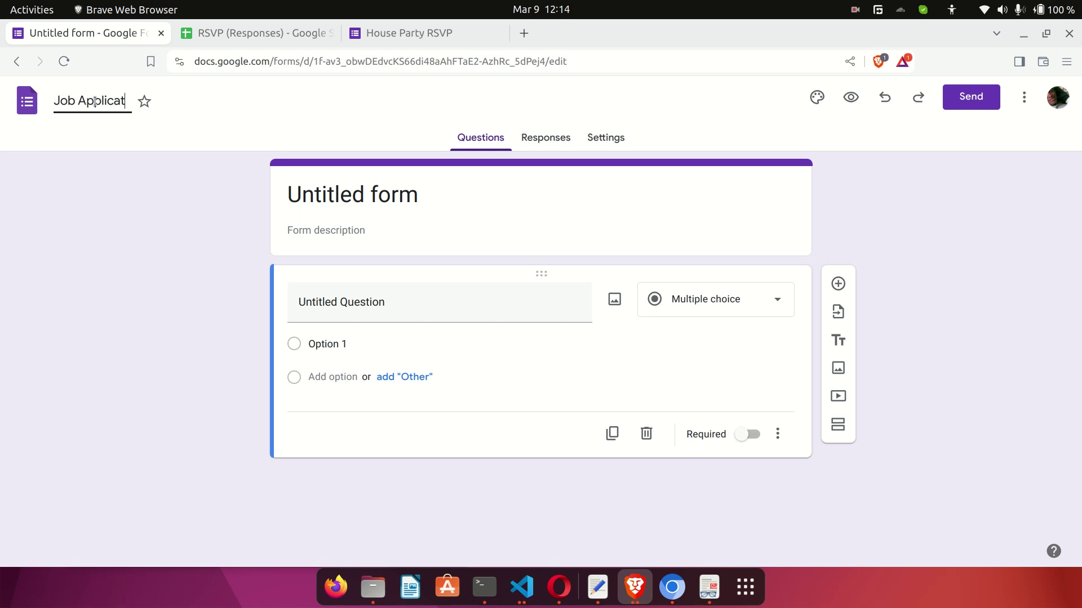
{"action": "type", "text": "ion form"}
{"action": "left_click", "coordinate": [140, 220]}
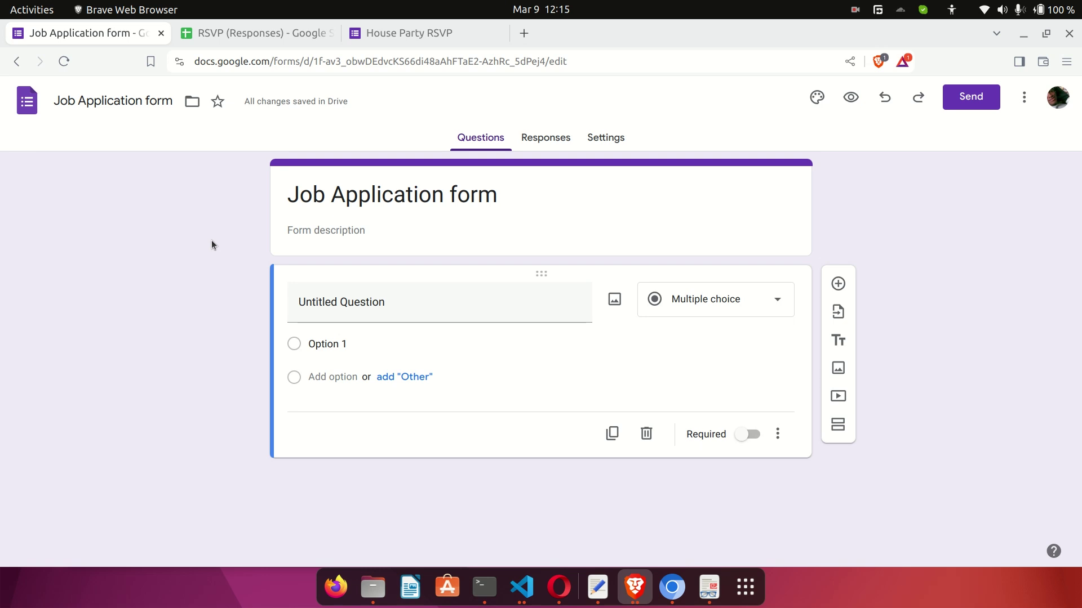
Add the description 'Fill this form to apply for the open job role.' in bold italic.
{"action": "left_click", "coordinate": [352, 230]}
{"action": "type", "text": "Fill"}
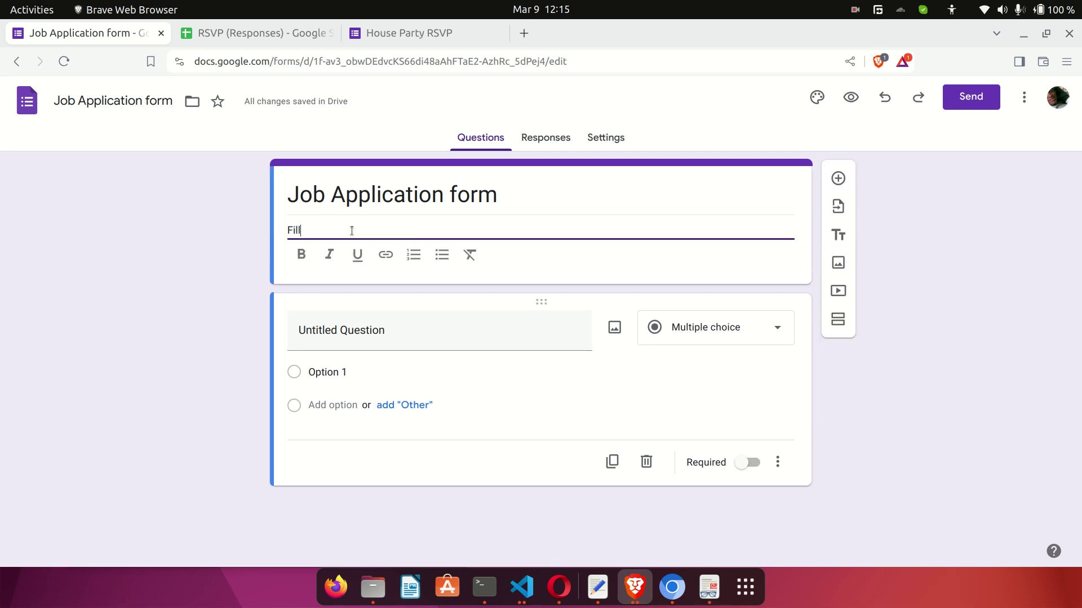
{"action": "type", "text": " this form to apply for th"}
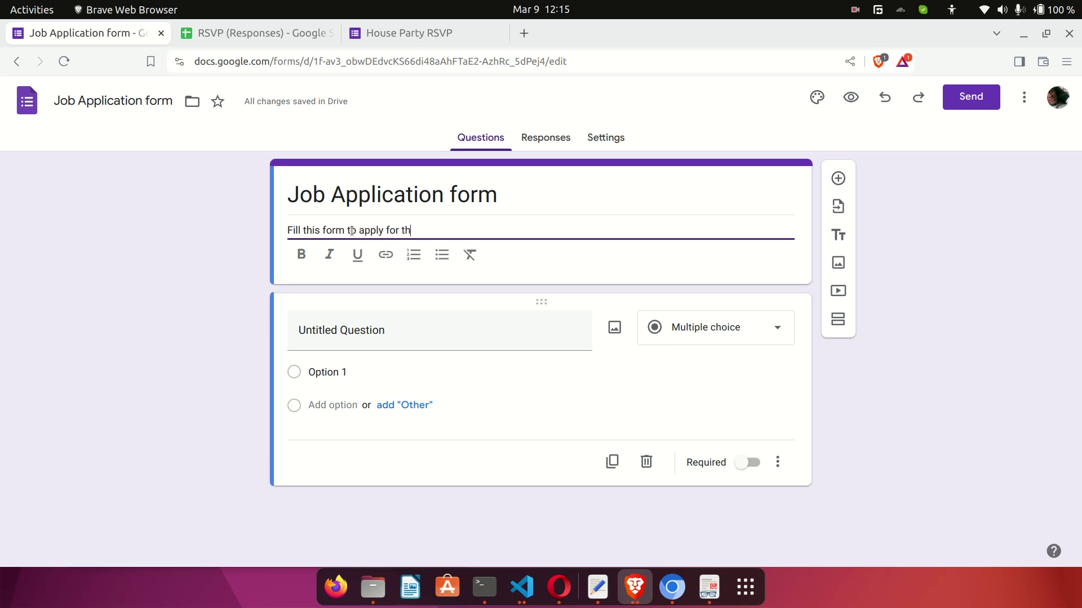
{"action": "type", "text": "e open job role."}
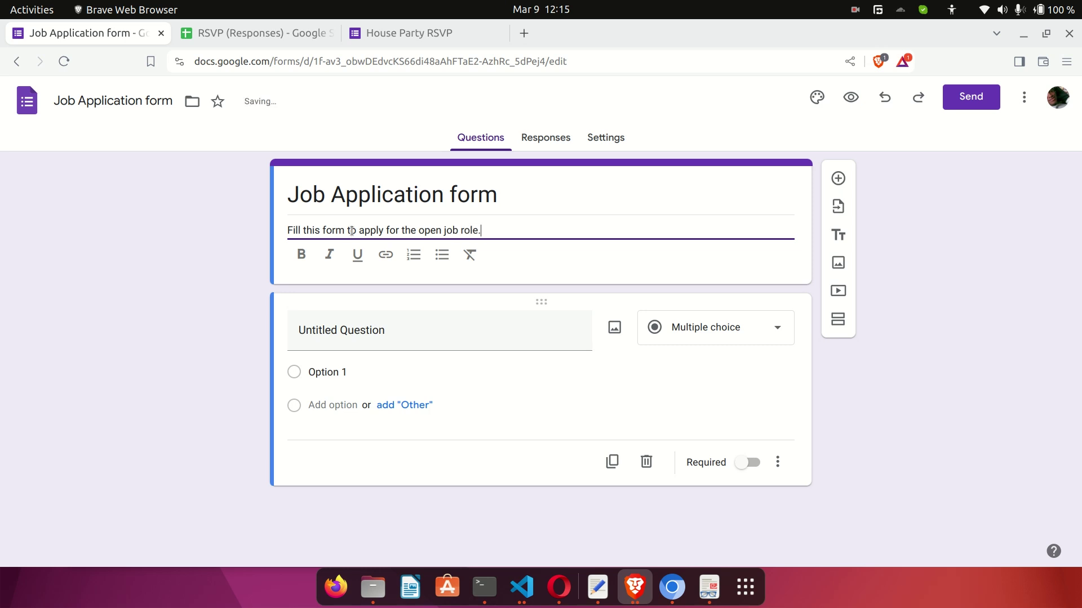
{"action": "triple_click", "coordinate": [361, 232]}
{"action": "left_click", "coordinate": [303, 261]}
{"action": "left_click", "coordinate": [329, 257]}
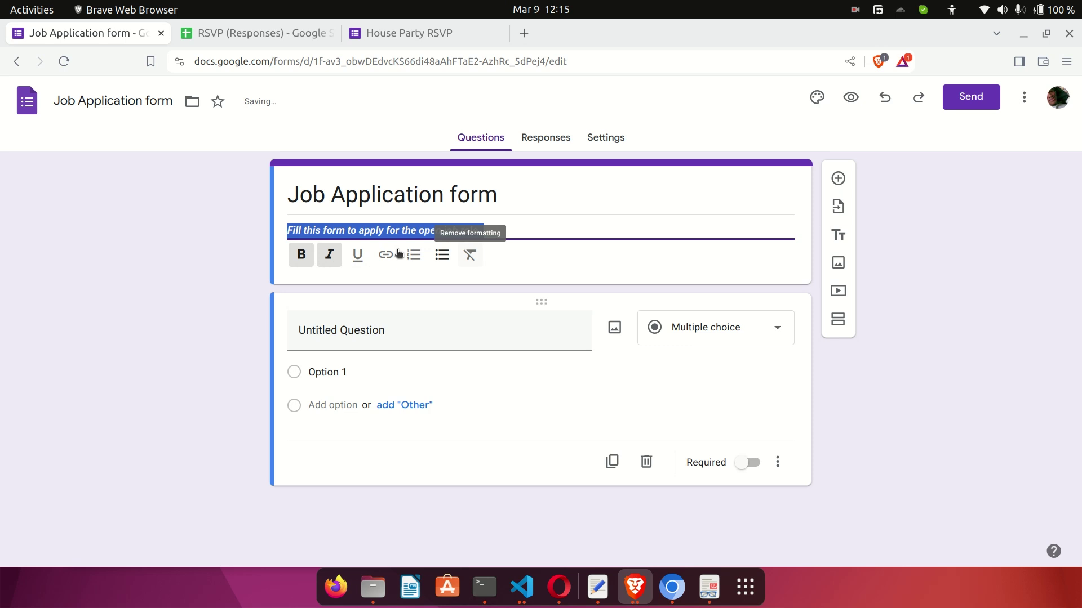
{"action": "left_click", "coordinate": [215, 282]}
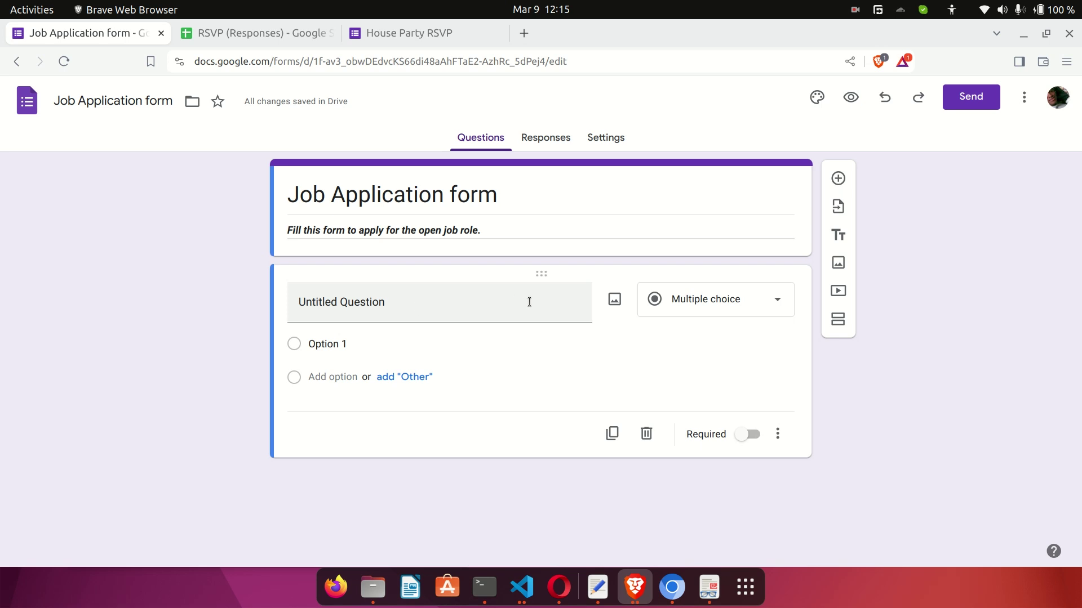
Change the first question to a required Short answer titled 'Full Name'.
{"action": "left_click", "coordinate": [689, 303]}
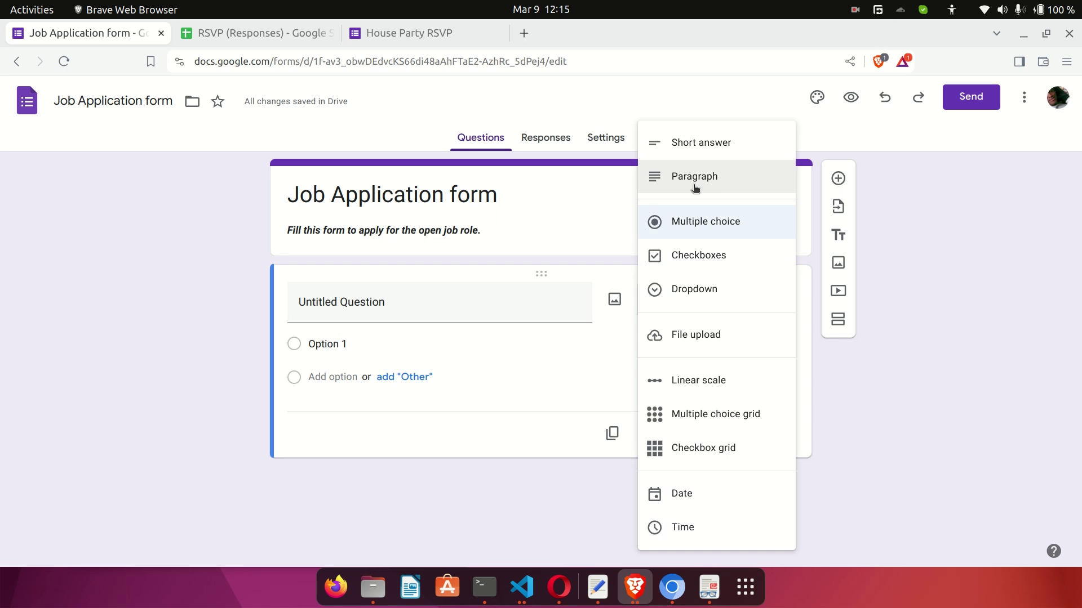
{"action": "left_click", "coordinate": [686, 148]}
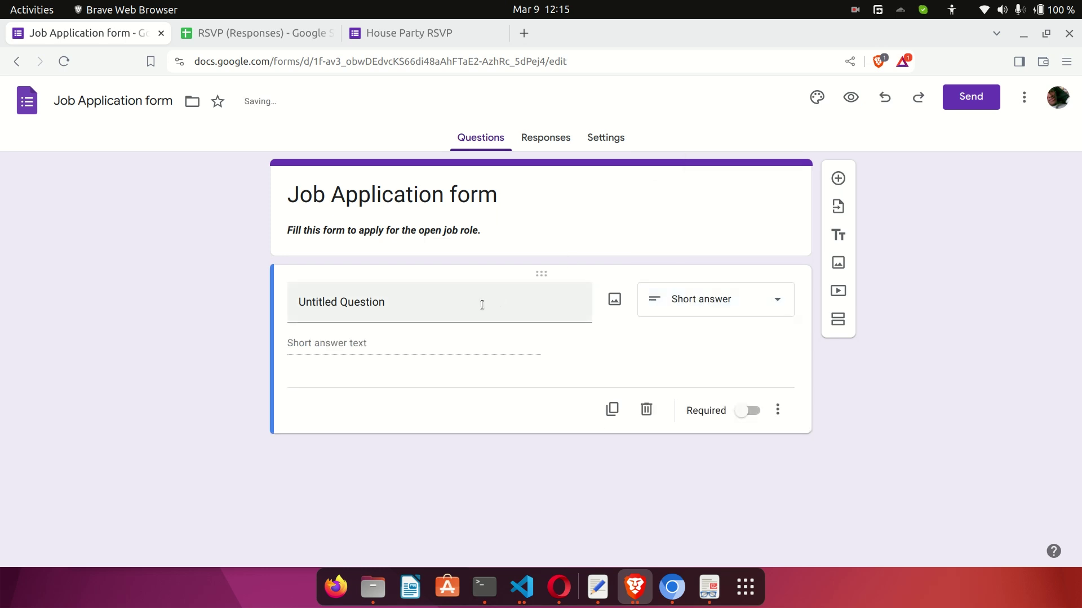
{"action": "left_click", "coordinate": [425, 311]}
{"action": "type", "text": "What"}
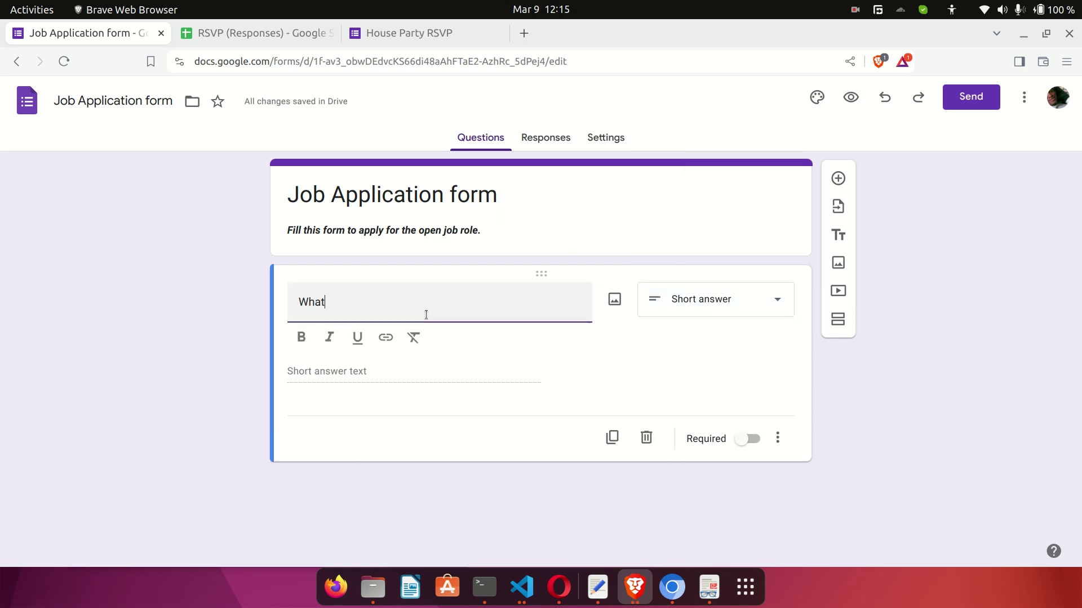
{"action": "key", "text": "BackSpace"}
{"action": "key", "text": "BackSpace"}
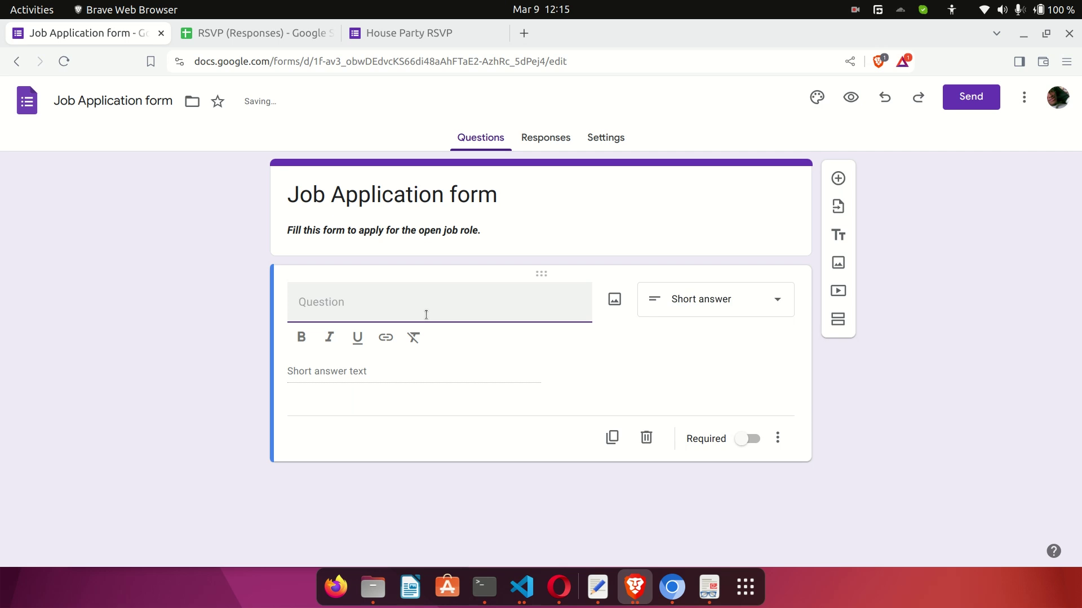
{"action": "type", "text": "Full name"}
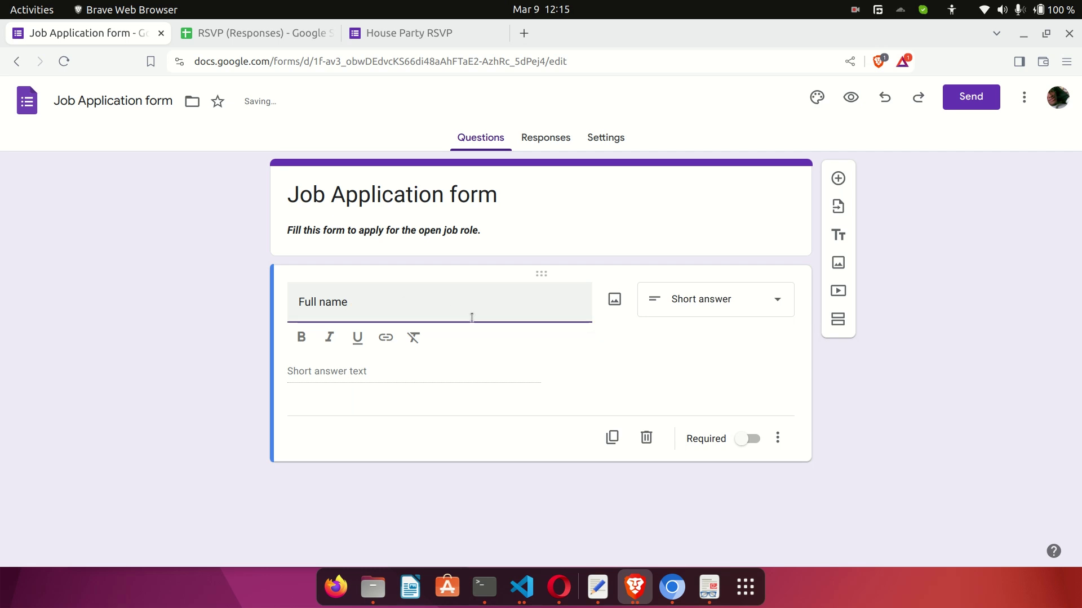
{"action": "double_click", "coordinate": [333, 303]}
{"action": "type", "text": "Name"}
{"action": "left_click", "coordinate": [348, 370]}
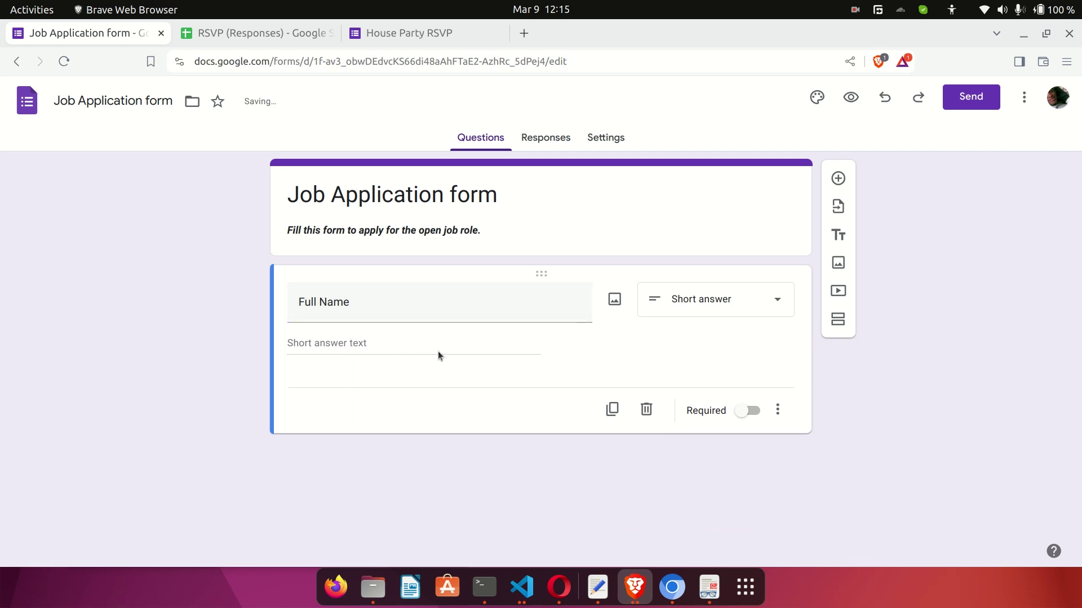
{"action": "left_click", "coordinate": [749, 413]}
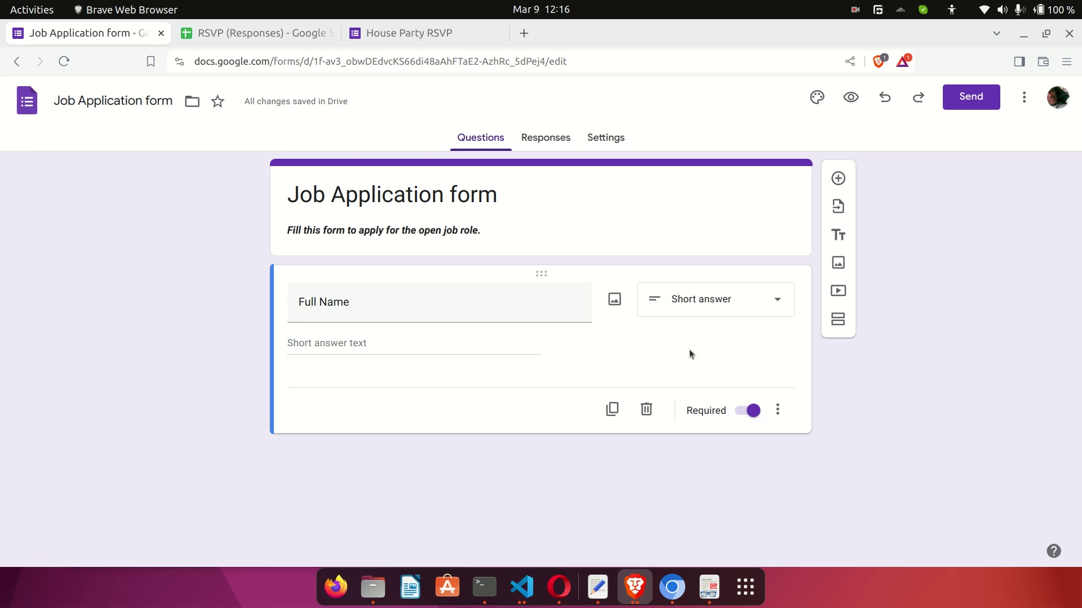
Add a second question as a Dropdown titled 'Years of Experience'.
{"action": "left_click", "coordinate": [838, 179]}
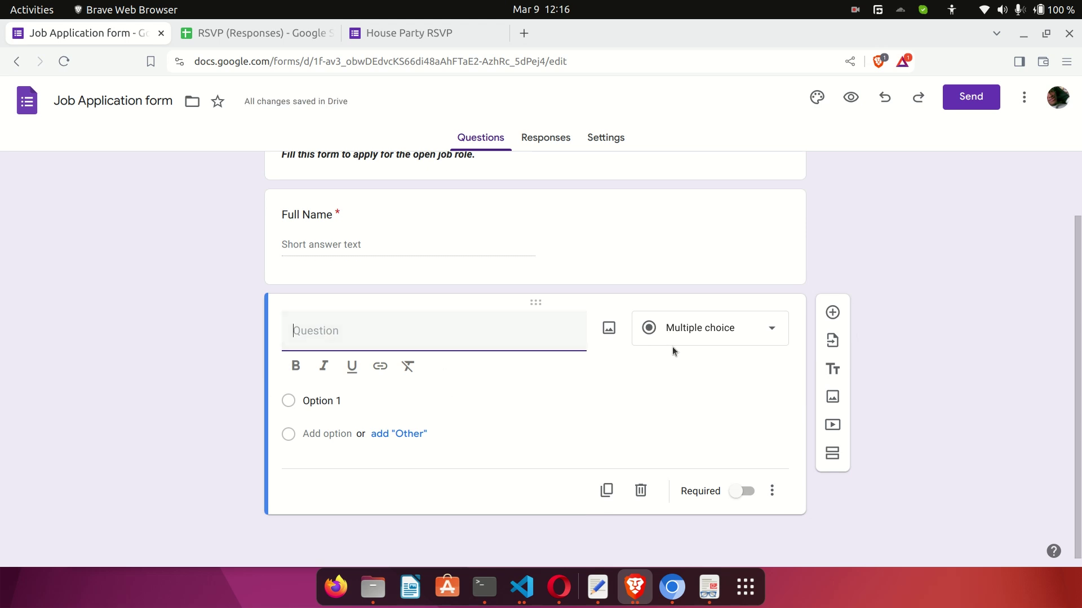
{"action": "left_click", "coordinate": [688, 336]}
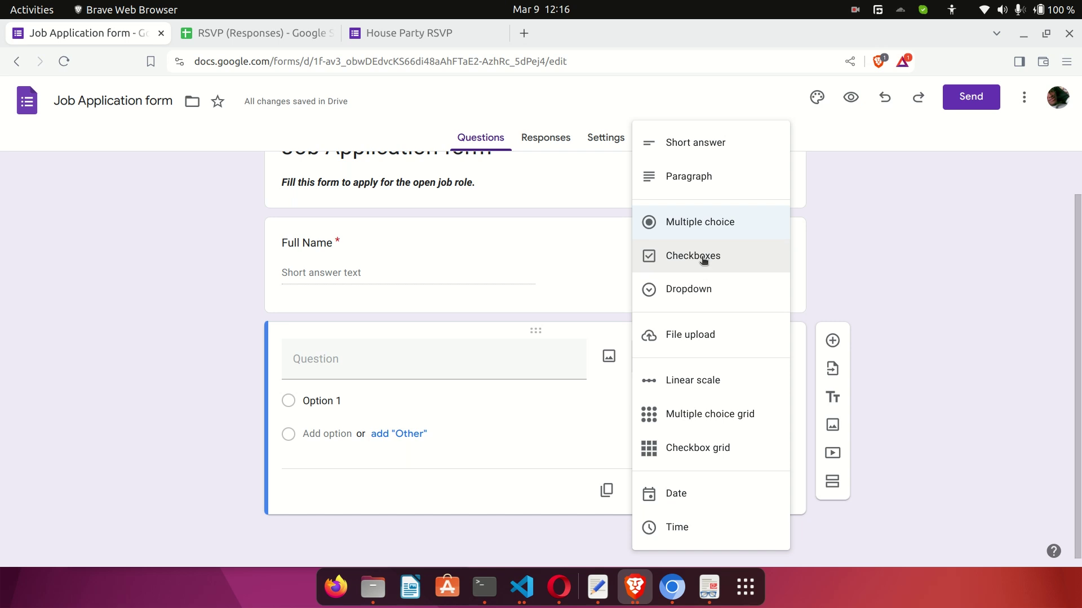
{"action": "left_click", "coordinate": [699, 287]}
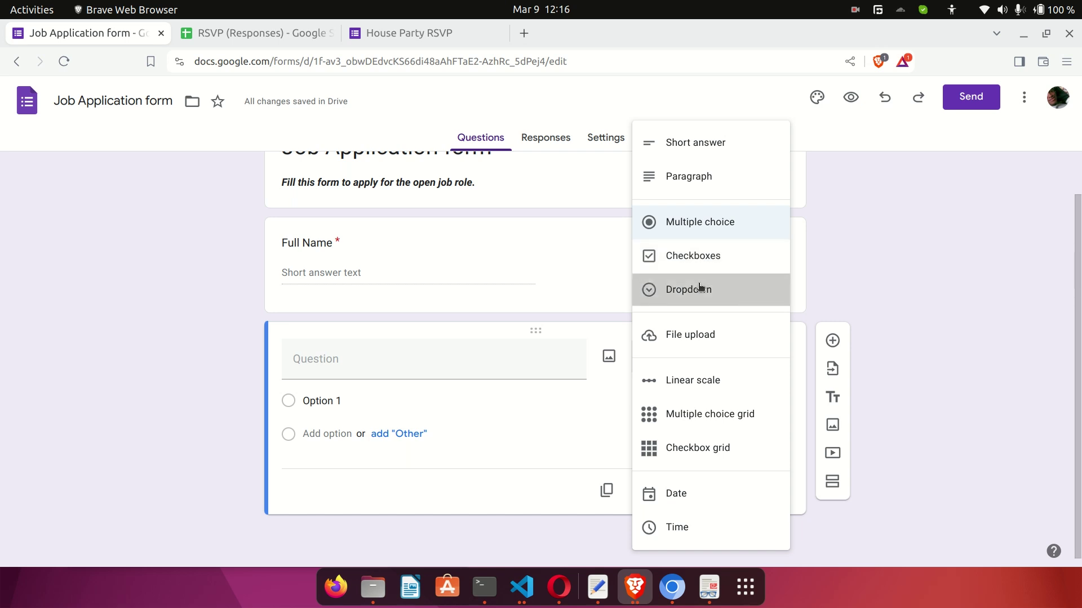
{"action": "left_click", "coordinate": [482, 356]}
{"action": "type", "text": "Years if E"}
{"action": "type", "text": "f Experienc"}
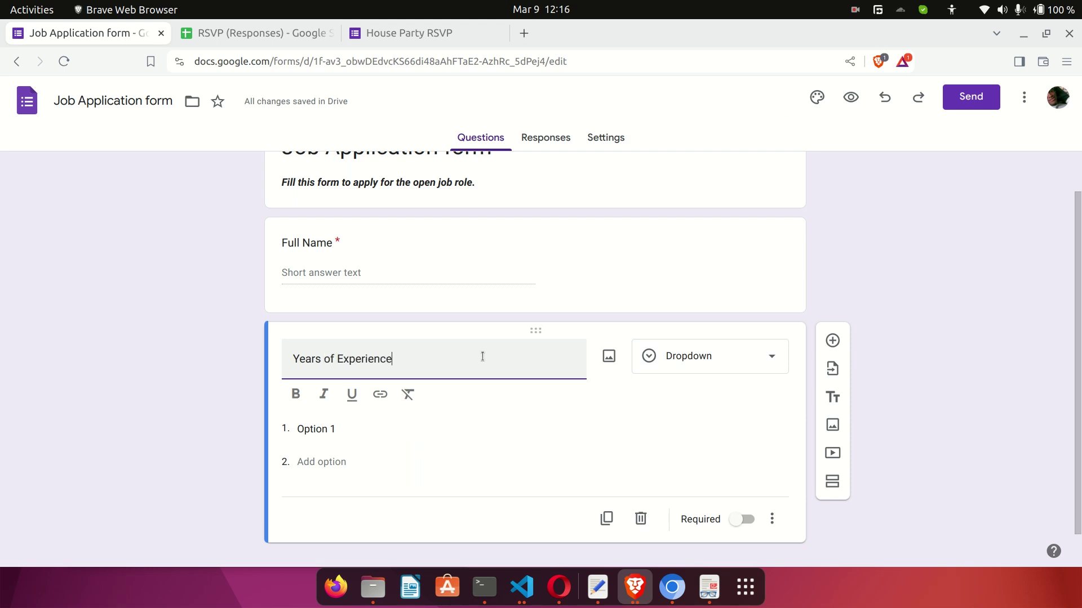
Fill in dropdown options 0 - 1 years, 1 - 3, 3 - 5 years, 5 years+, then add a question.
{"action": "left_click", "coordinate": [369, 422]}
{"action": "type", "text": "0 - 1 years"}
{"action": "left_click", "coordinate": [329, 433]}
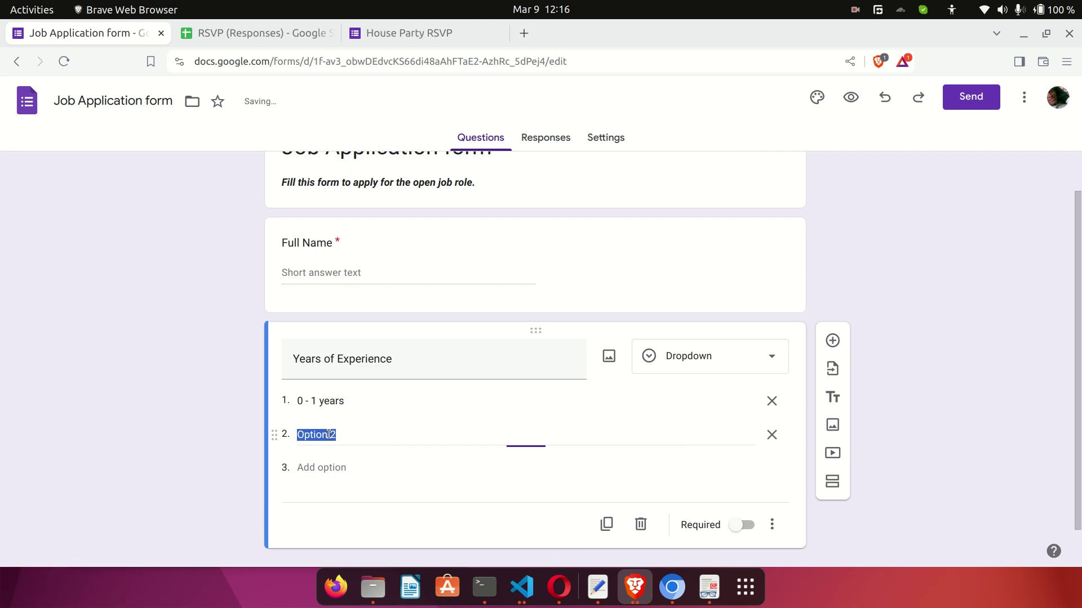
{"action": "type", "text": "1 - 3 years"}
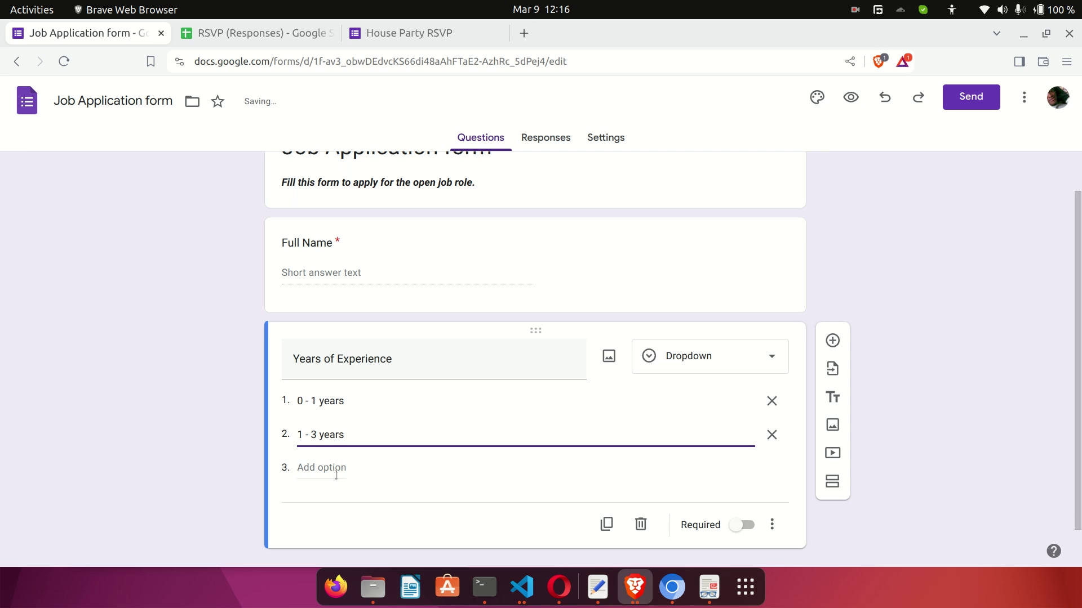
{"action": "left_click", "coordinate": [335, 469]}
{"action": "type", "text": "3 - 5 years"}
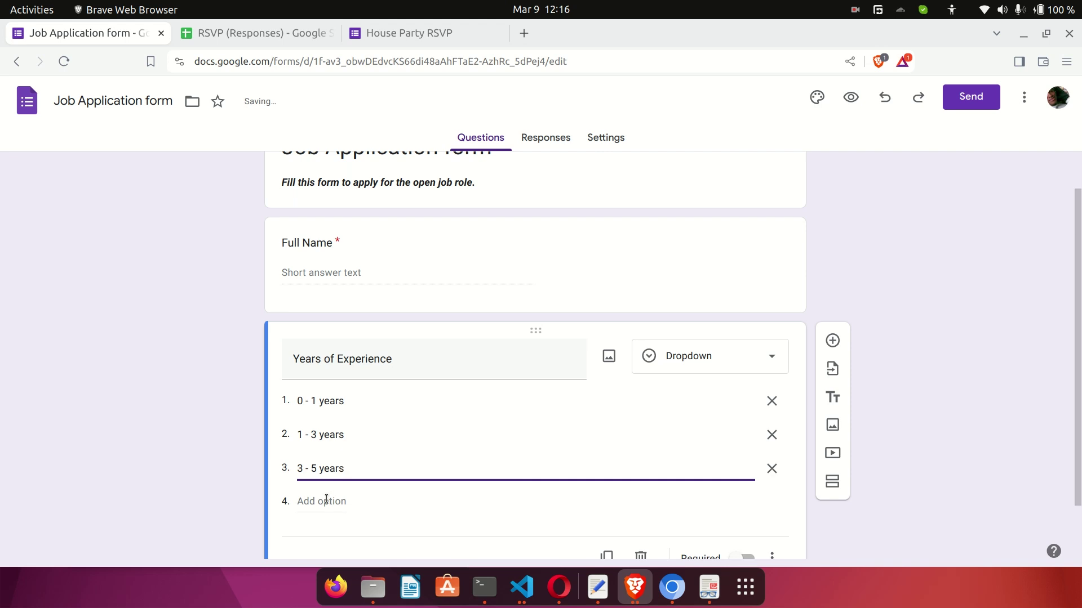
{"action": "left_click", "coordinate": [324, 501]}
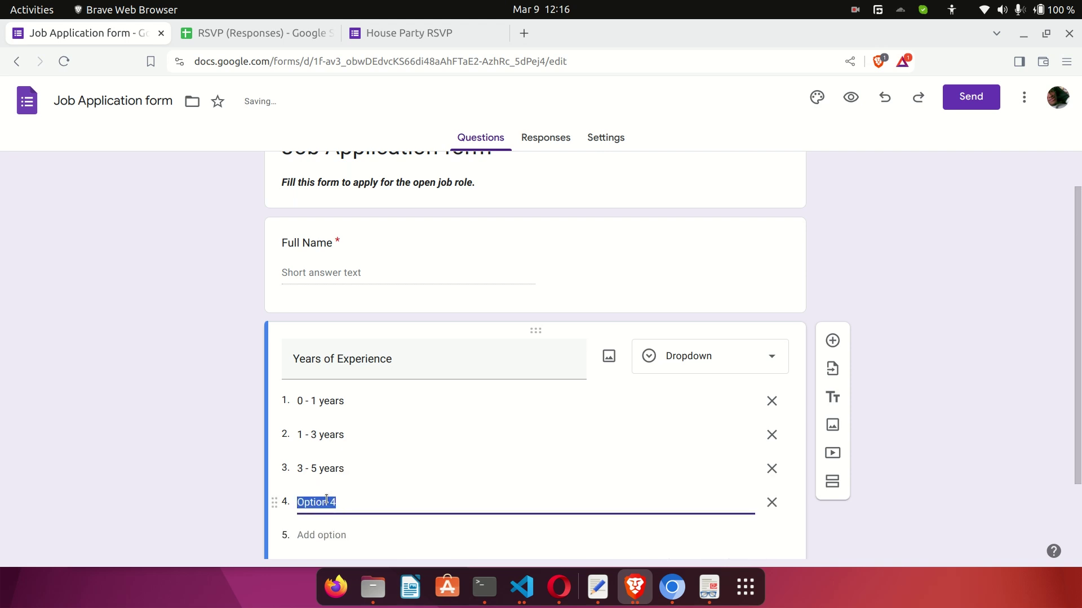
{"action": "type", "text": "%"}
{"action": "type", "text": " ye"}
{"action": "type", "text": "ars+"}
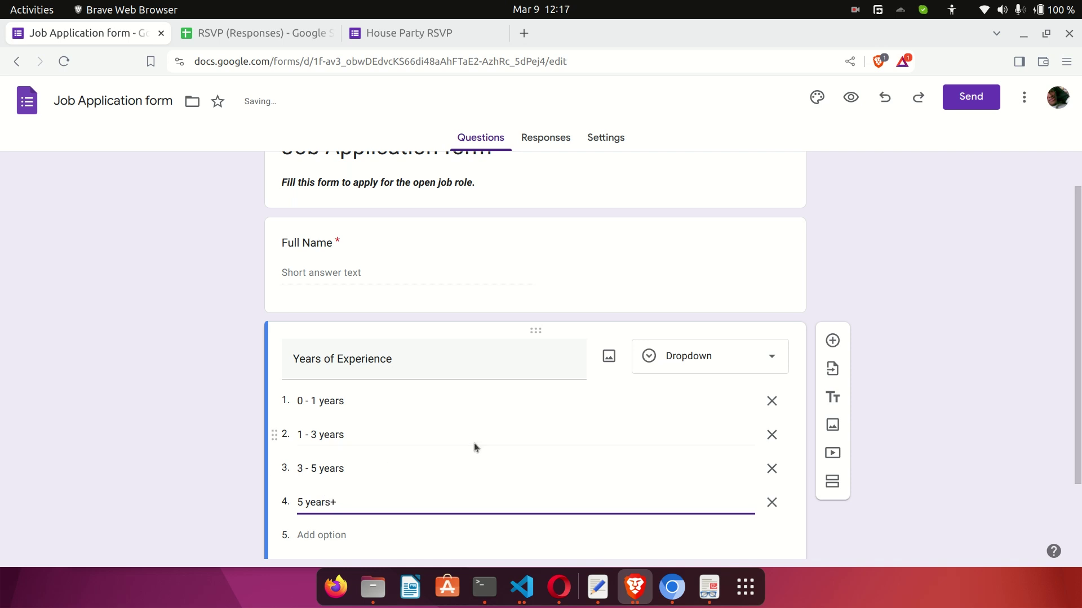
{"action": "left_click", "coordinate": [935, 369]}
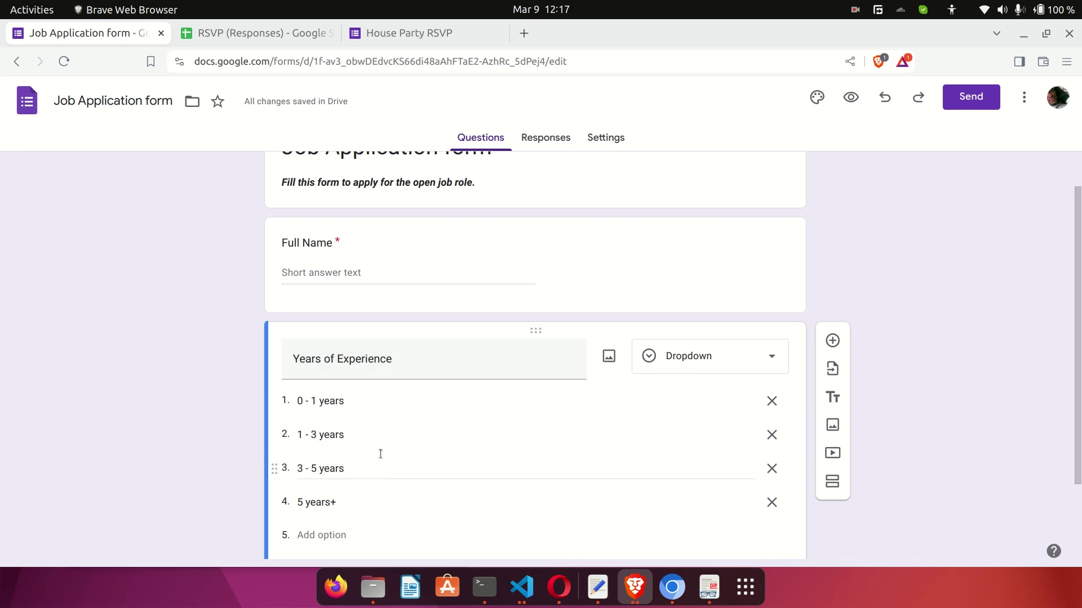
{"action": "scroll", "coordinate": [467, 432], "scroll_direction": "down", "scroll_amount": 2}
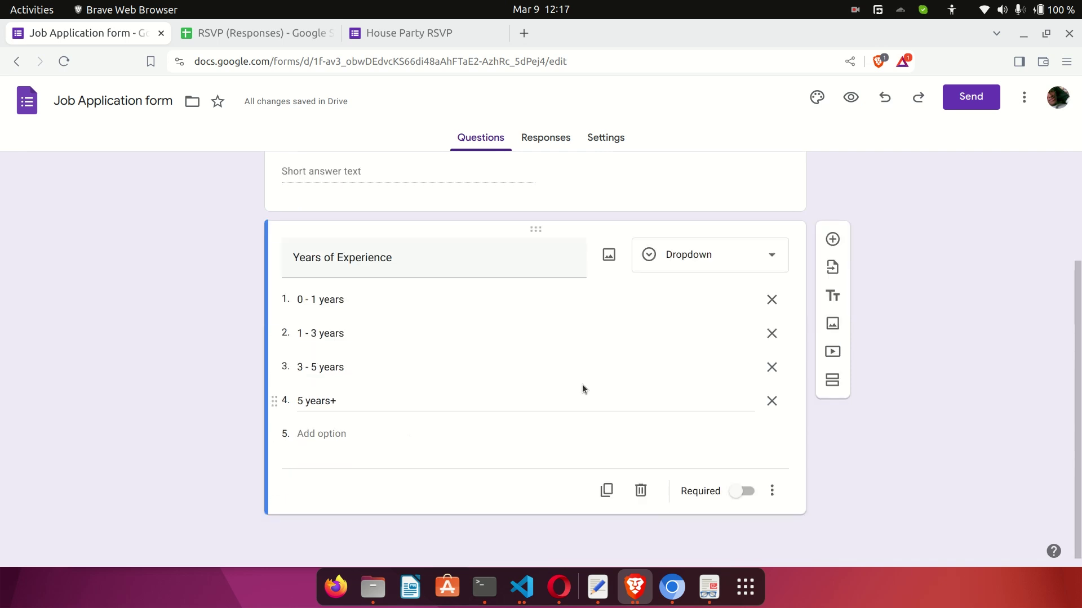
{"action": "left_click", "coordinate": [830, 240]}
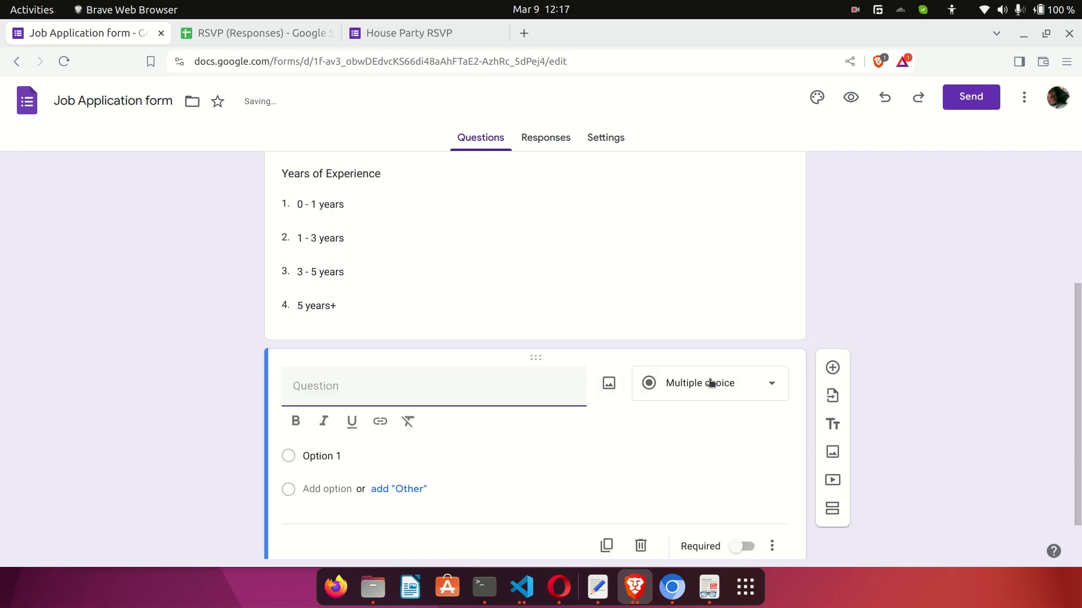
Make the new question a Paragraph question titled 'Cover Letter'.
{"action": "left_click", "coordinate": [715, 383]}
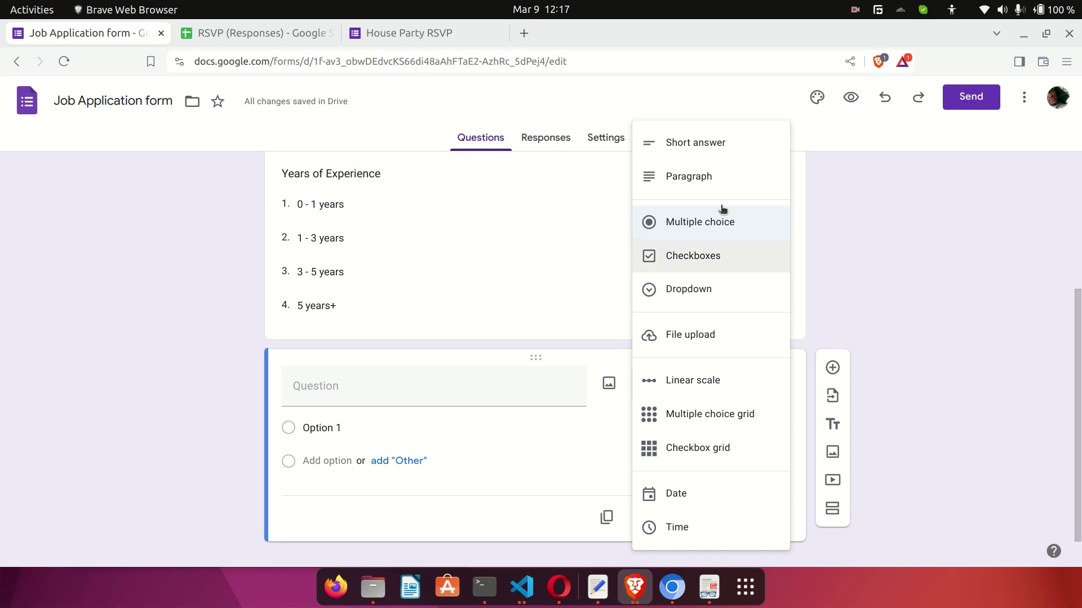
{"action": "left_click", "coordinate": [705, 176]}
{"action": "left_click", "coordinate": [421, 388]}
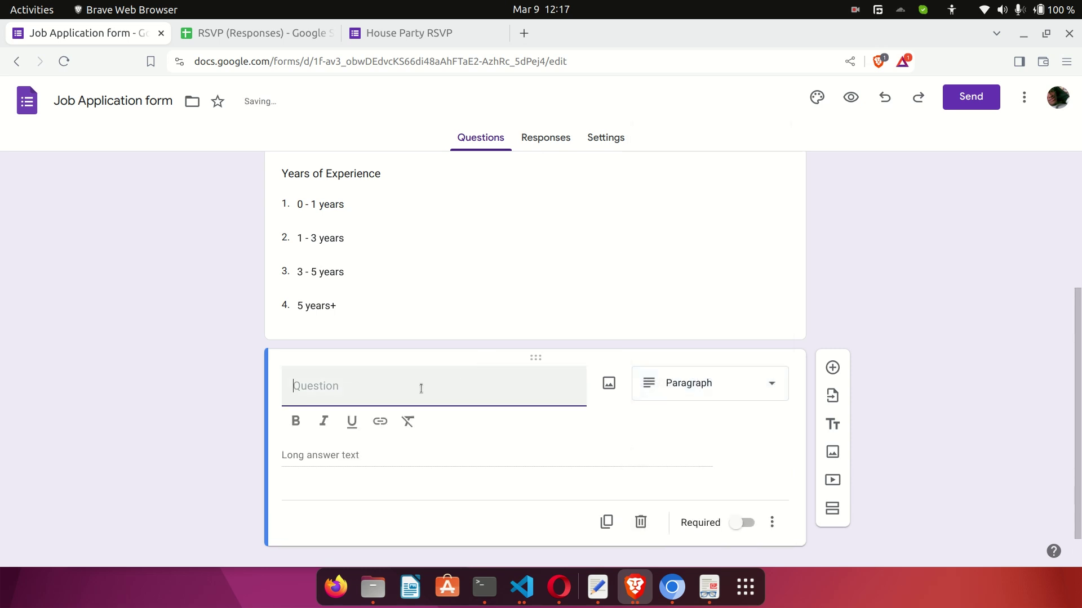
{"action": "type", "text": "Cover Letter"}
{"action": "left_click", "coordinate": [877, 316]}
Mark Years of Experience as required and insert another blank question.
{"action": "scroll", "coordinate": [727, 467], "scroll_direction": "up", "scroll_amount": 5}
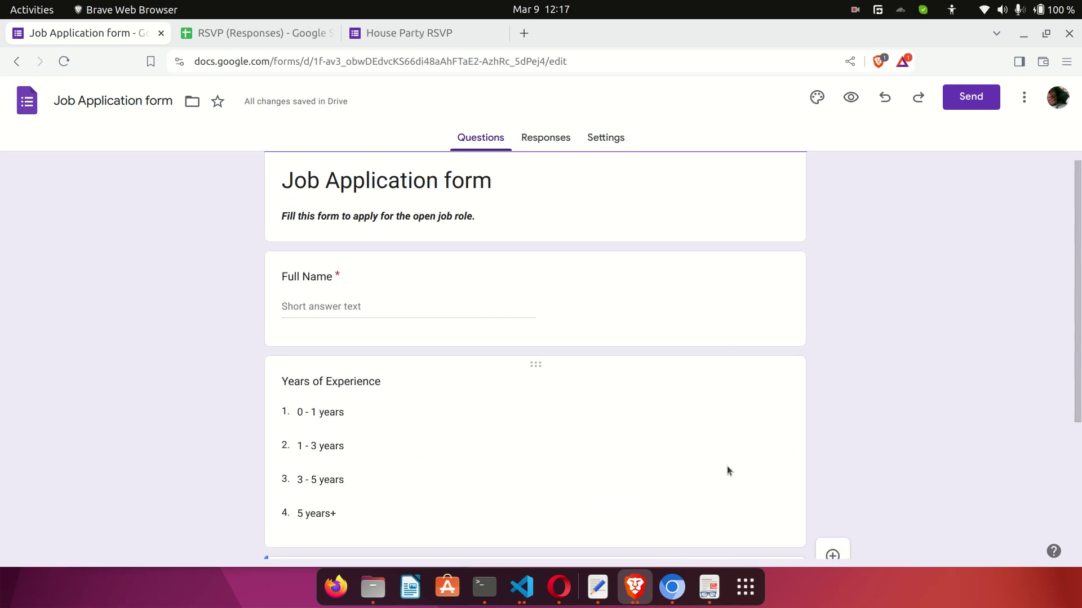
{"action": "left_click", "coordinate": [694, 439]}
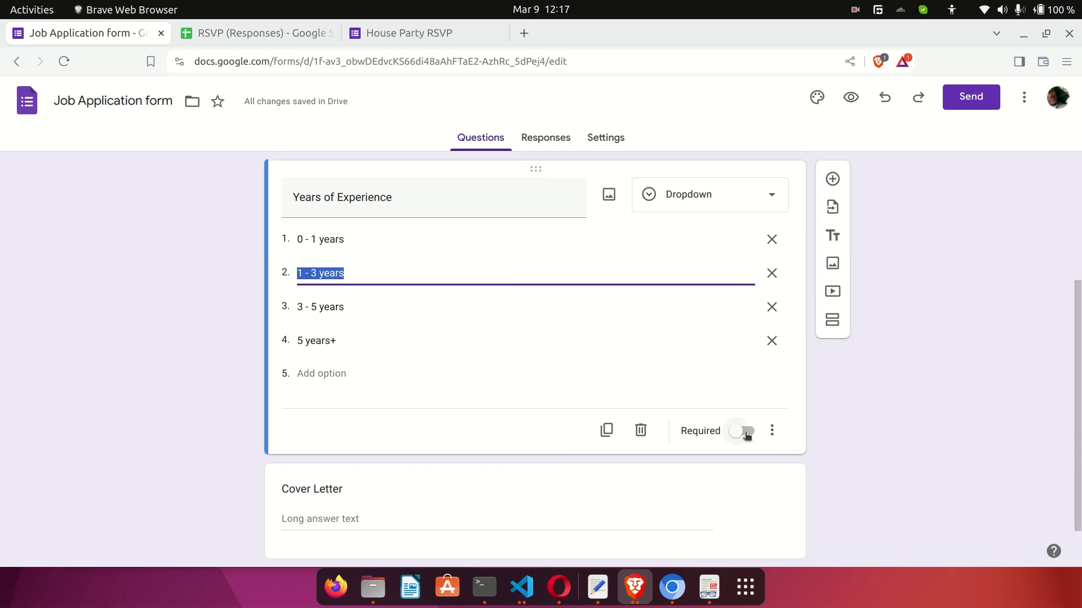
{"action": "left_click", "coordinate": [743, 431]}
{"action": "scroll", "coordinate": [907, 422], "scroll_direction": "down", "scroll_amount": 1}
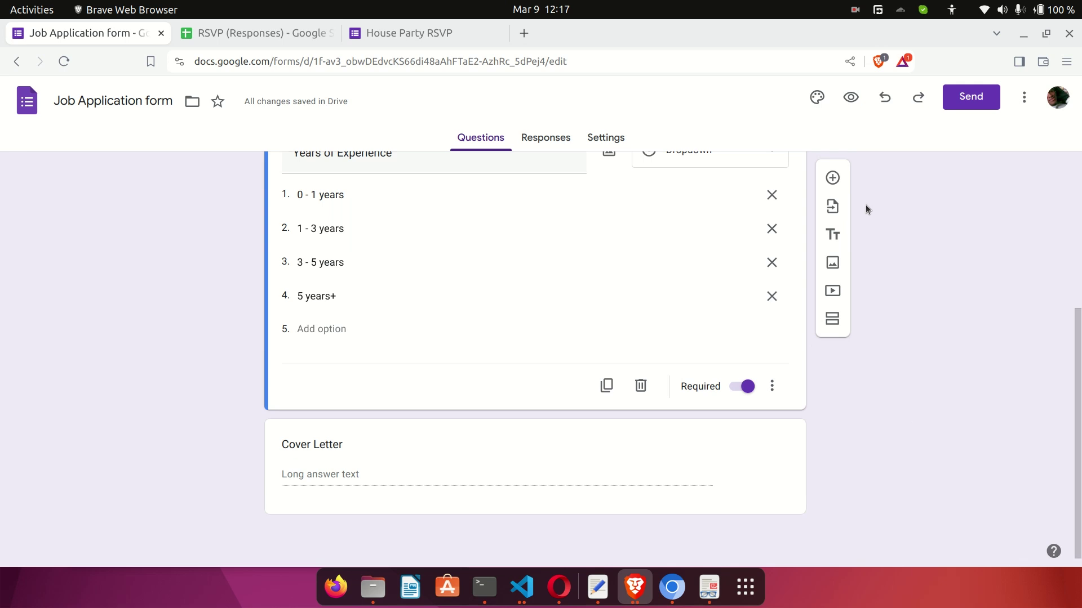
{"action": "left_click", "coordinate": [833, 178]}
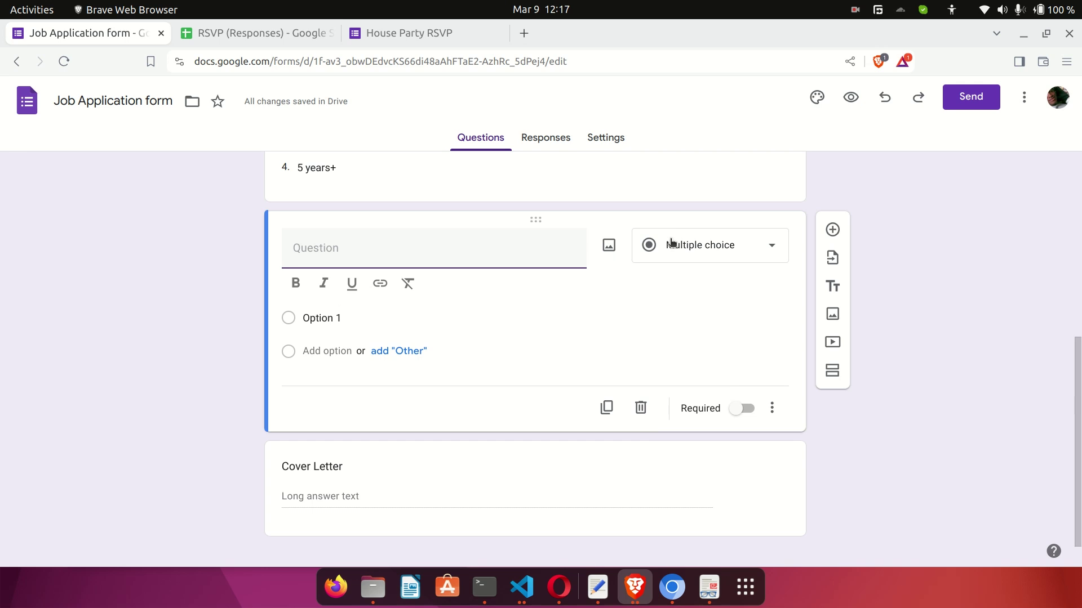
Make the blank question a File upload question titled 'Upload CV'.
{"action": "left_click", "coordinate": [680, 258]}
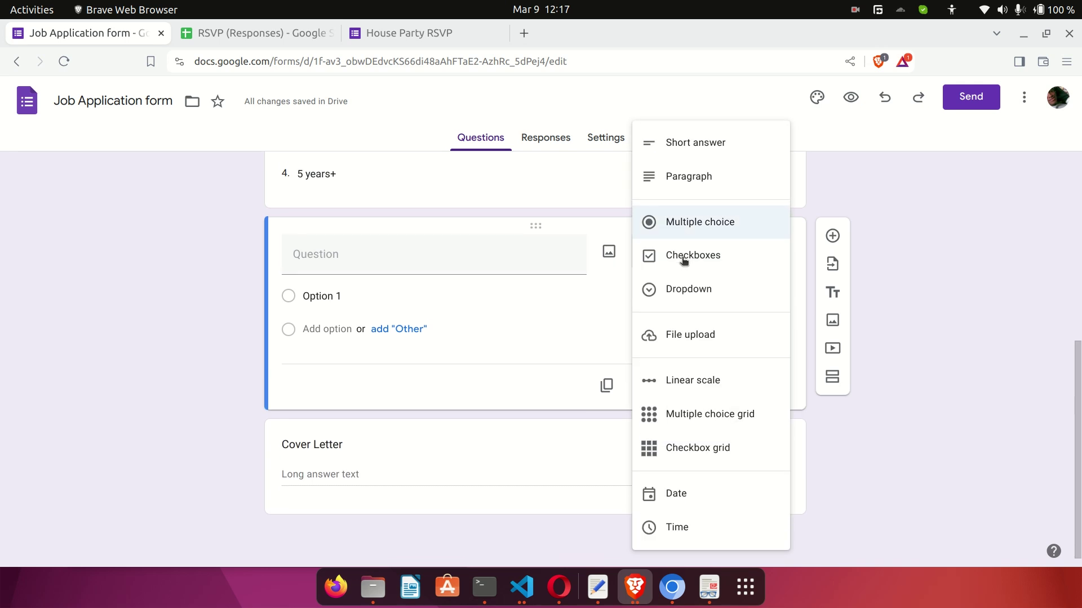
{"action": "left_click", "coordinate": [725, 333]}
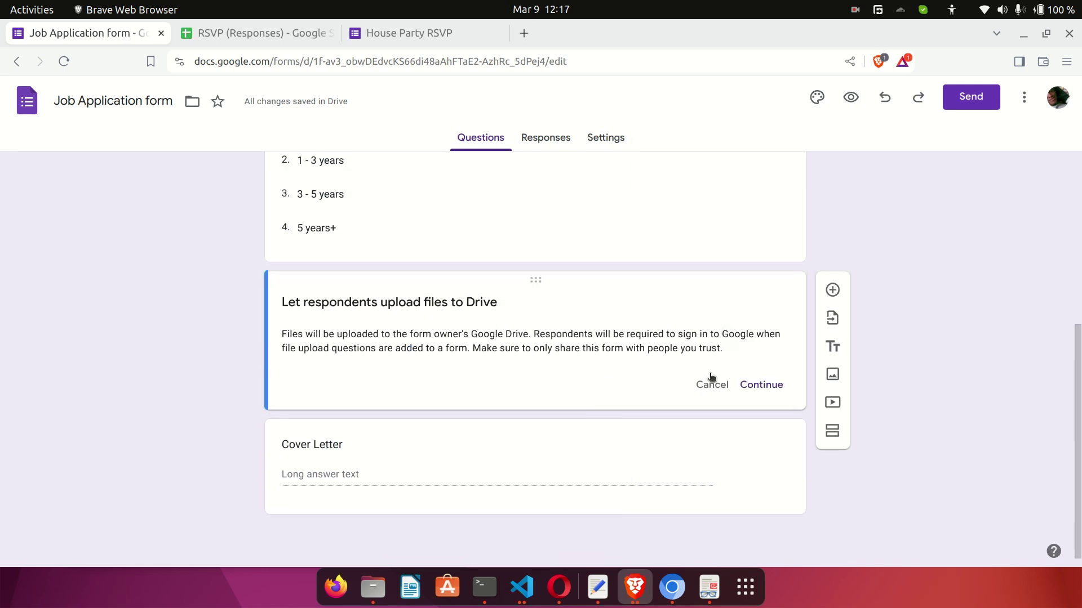
{"action": "left_click", "coordinate": [755, 381]}
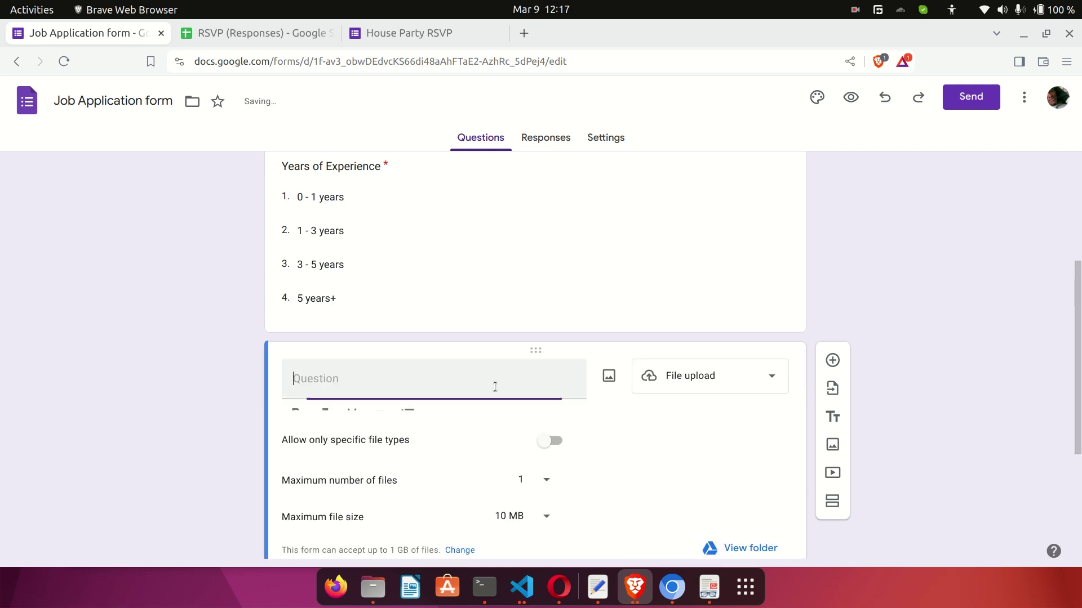
{"action": "type", "text": "Upload C"}
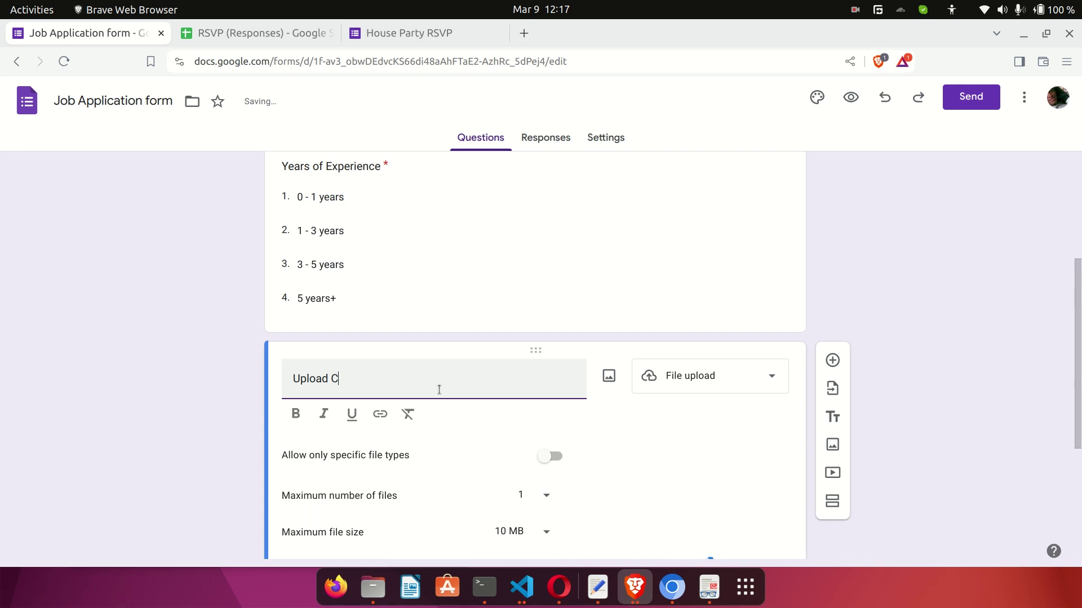
{"action": "type", "text": "V"}
{"action": "left_click", "coordinate": [195, 409]}
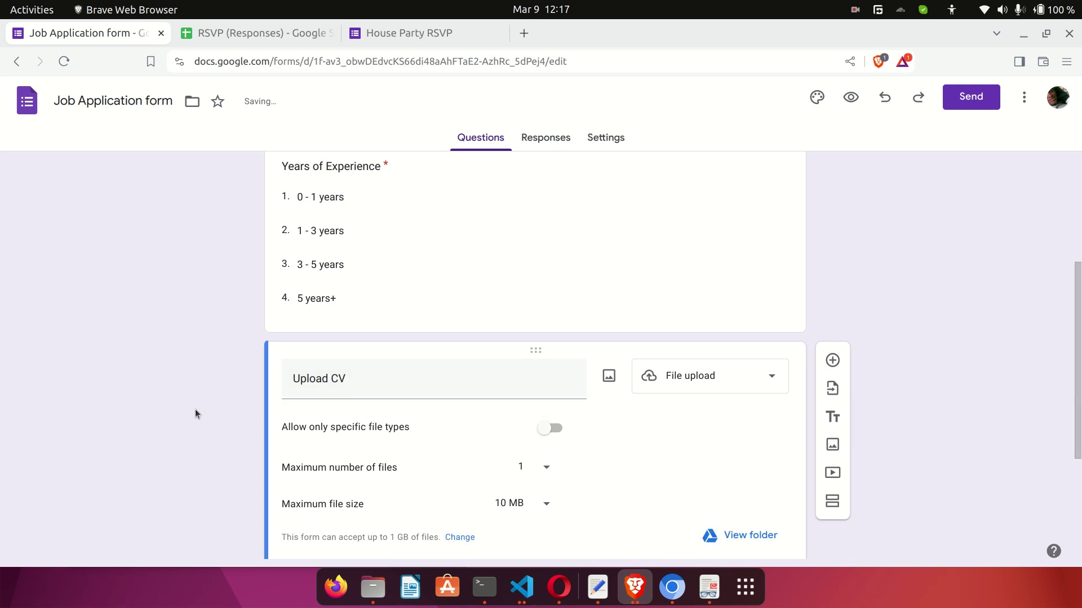
{"action": "scroll", "coordinate": [195, 409], "scroll_direction": "down", "scroll_amount": 2}
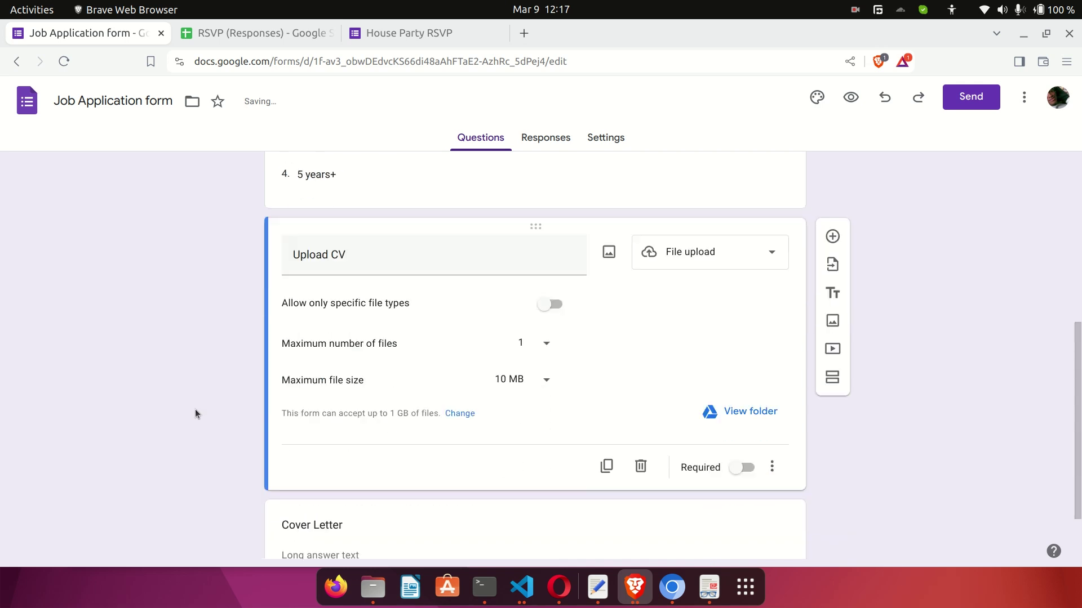
Allow only PDF and Document files for Upload CV, keep a 1-file maximum, and make it required.
{"action": "left_click", "coordinate": [557, 308]}
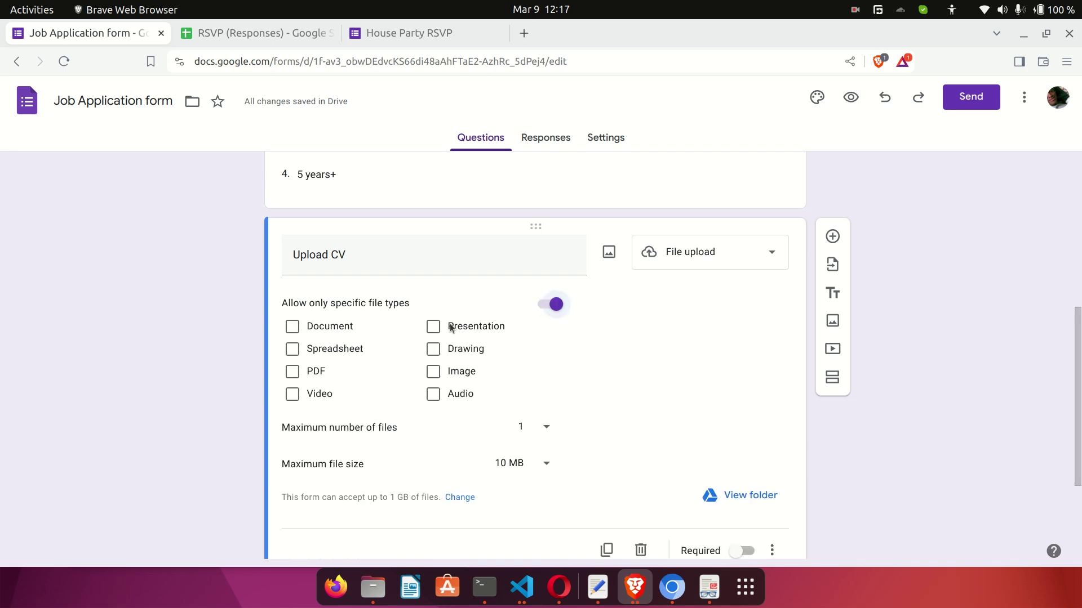
{"action": "left_click", "coordinate": [291, 371]}
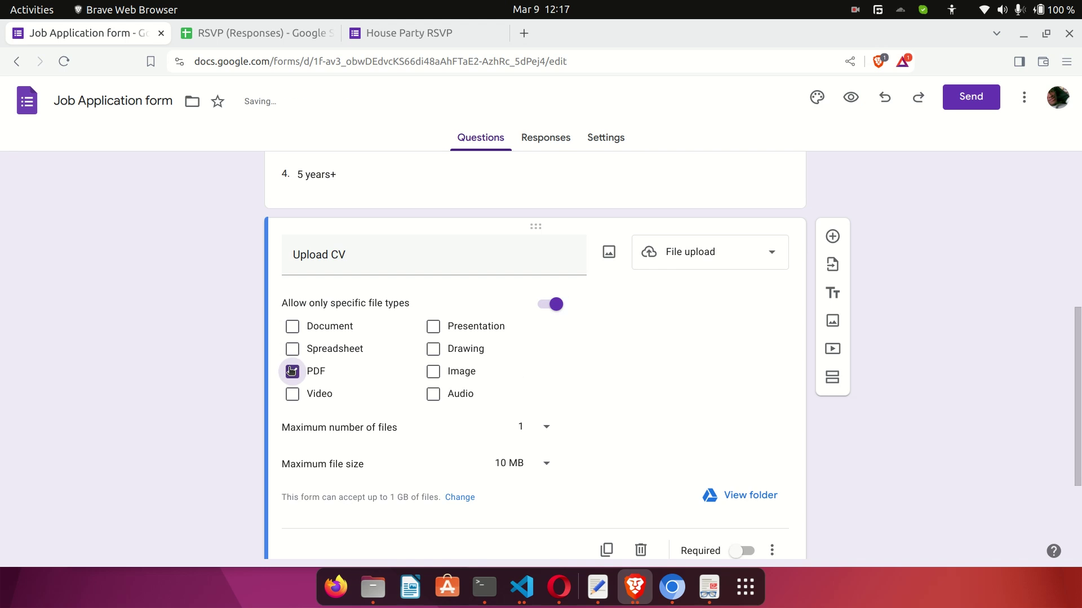
{"action": "left_click", "coordinate": [291, 328]}
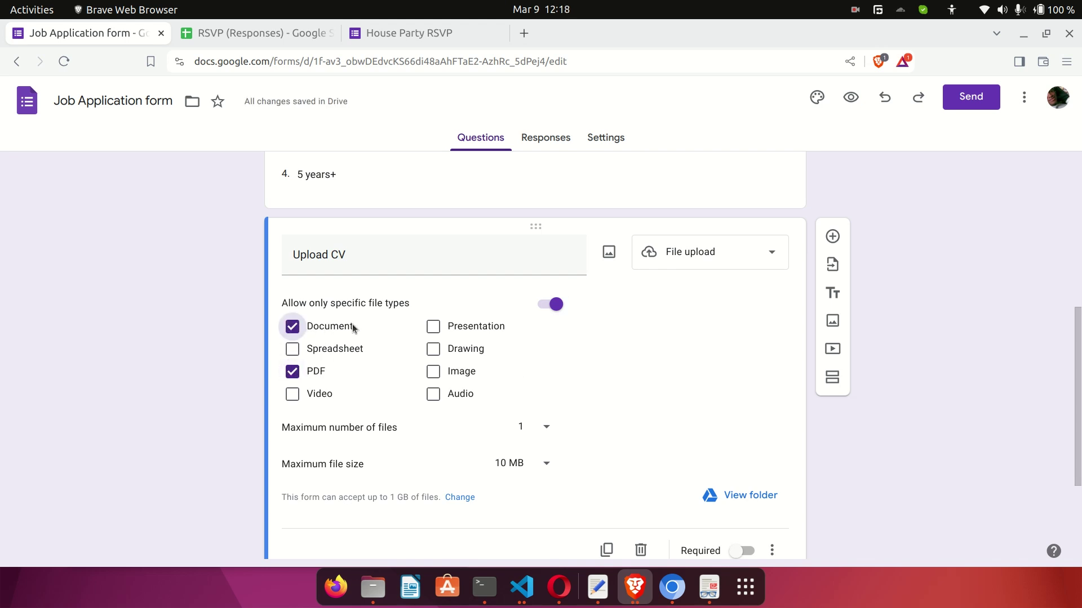
{"action": "left_click", "coordinate": [545, 426]}
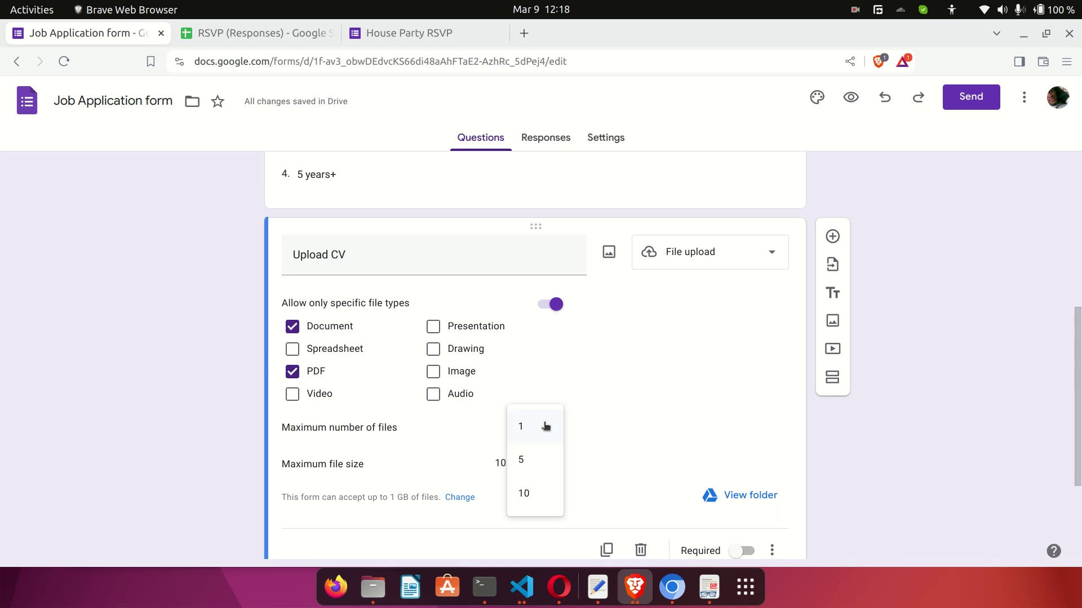
{"action": "left_click", "coordinate": [617, 414]}
{"action": "scroll", "coordinate": [586, 418], "scroll_direction": "down", "scroll_amount": 3}
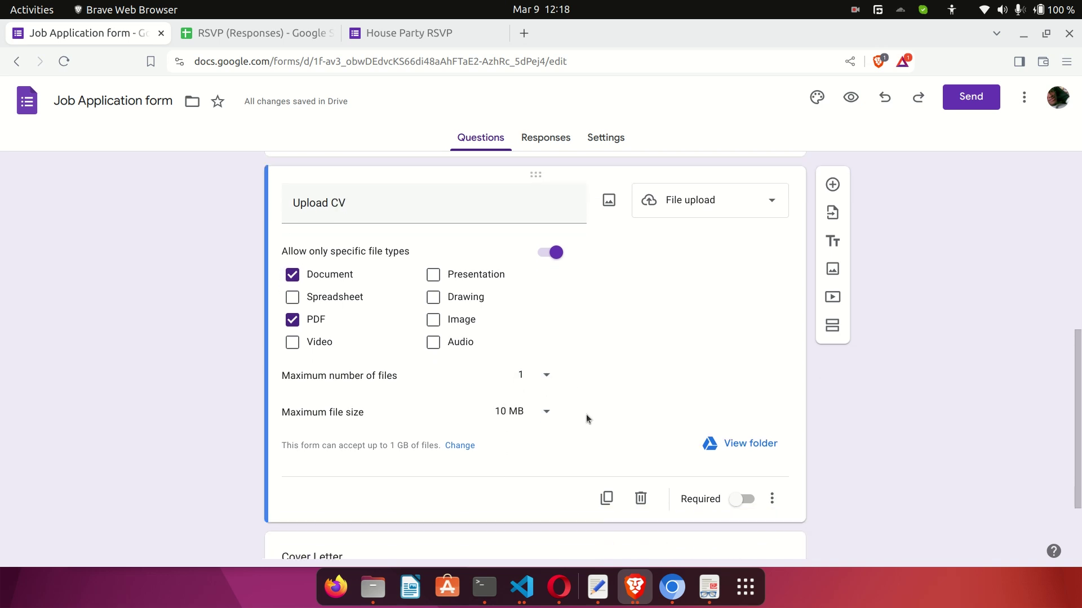
{"action": "left_click", "coordinate": [745, 395]}
{"action": "scroll", "coordinate": [527, 371], "scroll_direction": "up", "scroll_amount": 7}
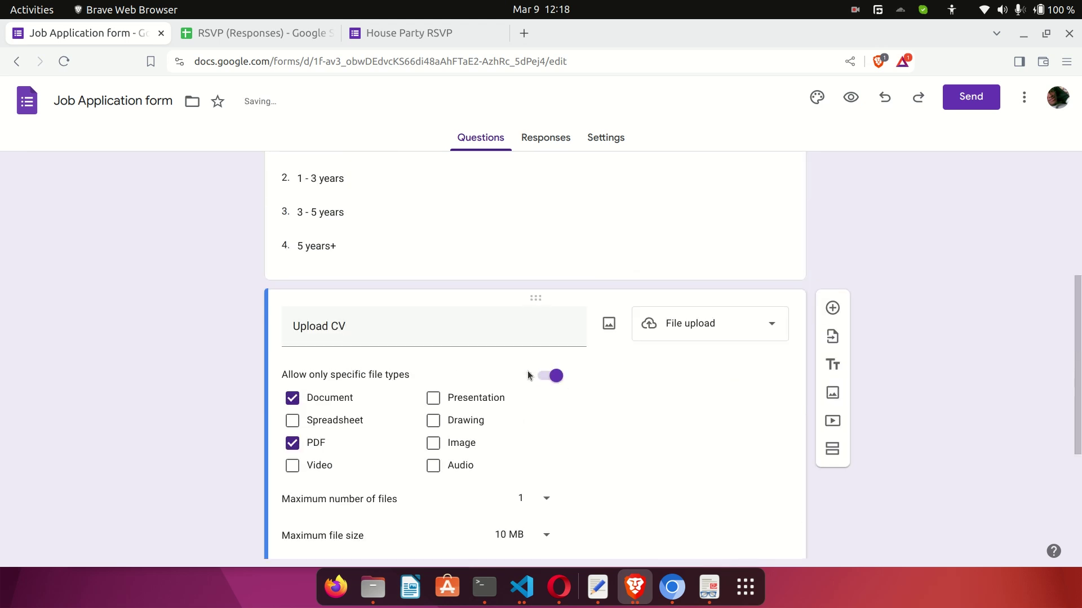
{"action": "scroll", "coordinate": [688, 249], "scroll_direction": "up", "scroll_amount": 2}
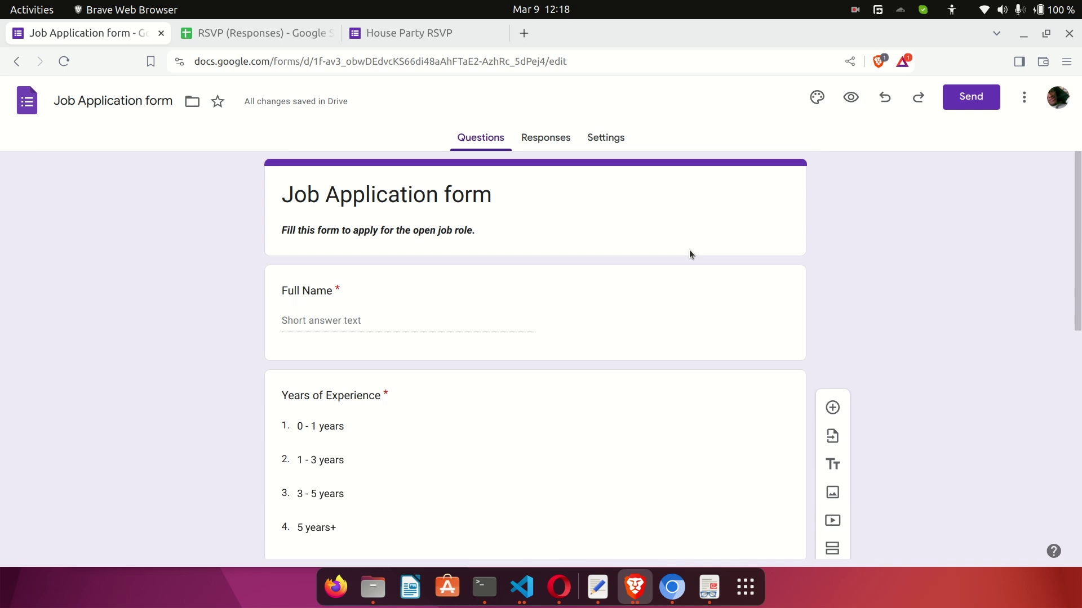
Preview the form and enter a respondent's name in Full Name.
{"action": "left_click", "coordinate": [850, 97]}
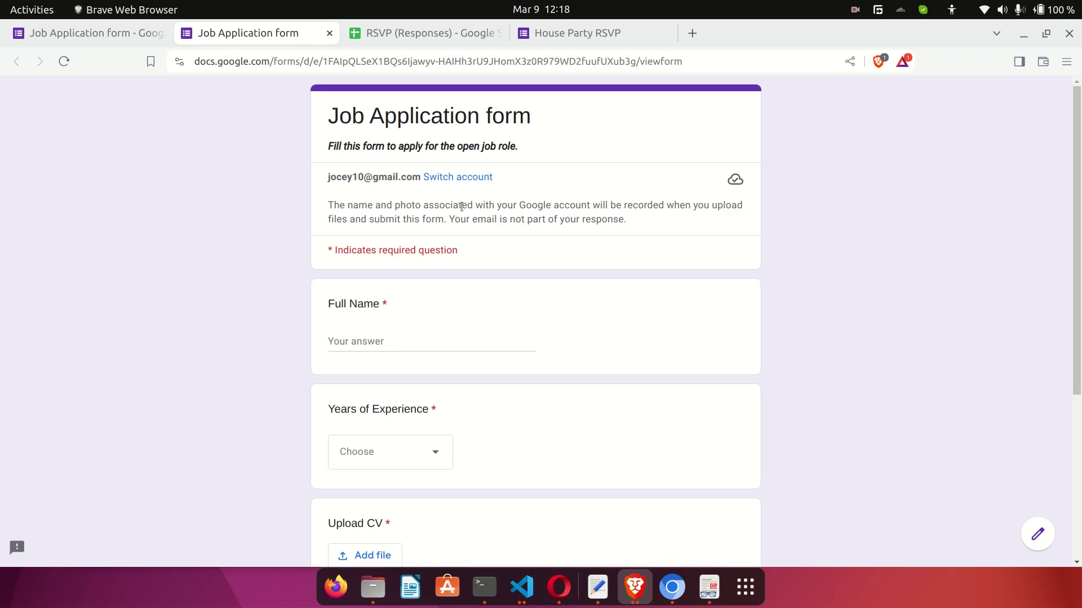
{"action": "scroll", "coordinate": [512, 276], "scroll_direction": "down", "scroll_amount": 1}
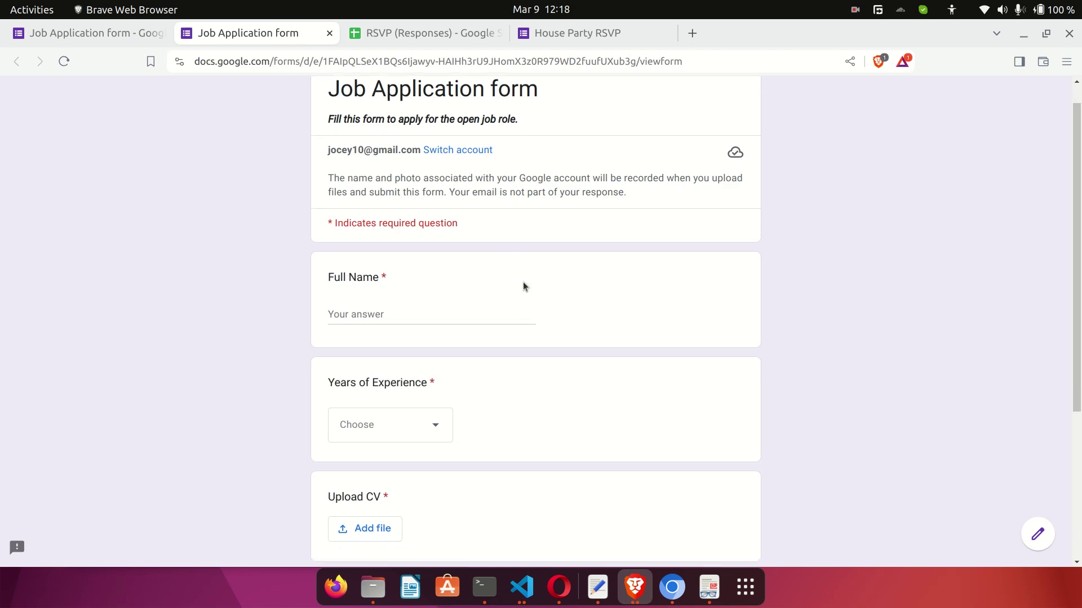
{"action": "left_click", "coordinate": [381, 317]}
{"action": "type", "text": "J"}
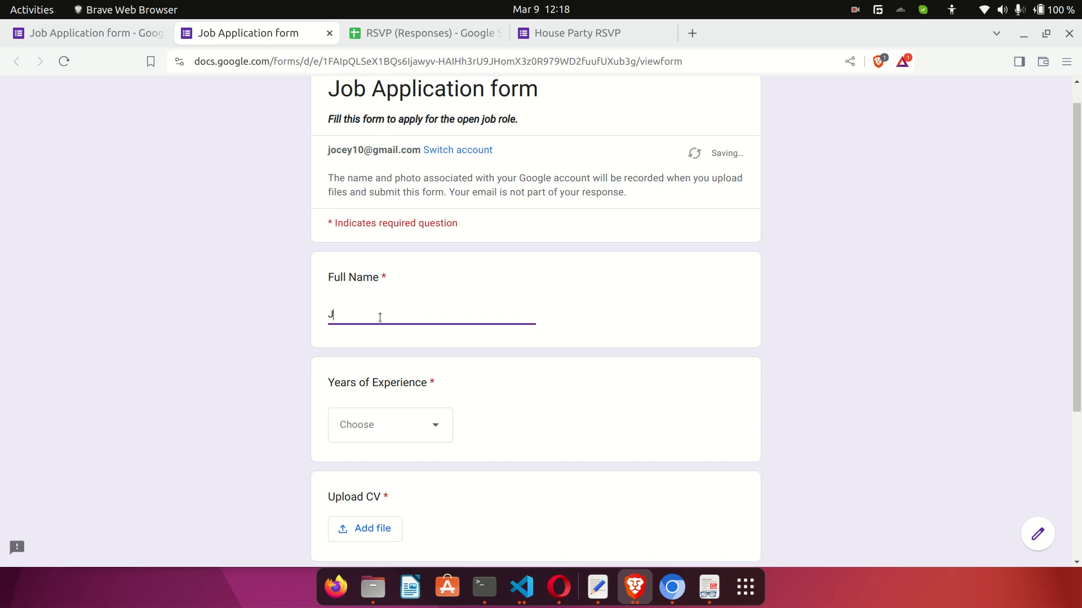
{"action": "type", "text": "oe Smi"}
Pick 1 - 3 years, start a cover letter answer, and return to the editor.
{"action": "scroll", "coordinate": [380, 315], "scroll_direction": "down", "scroll_amount": 3}
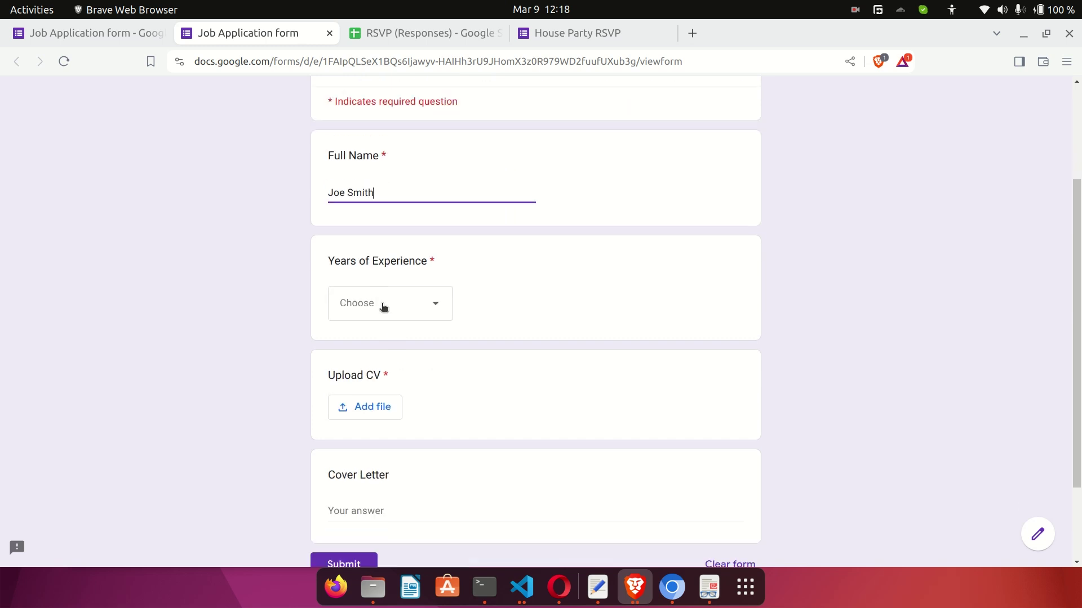
{"action": "left_click", "coordinate": [383, 307]}
{"action": "left_click", "coordinate": [379, 380]}
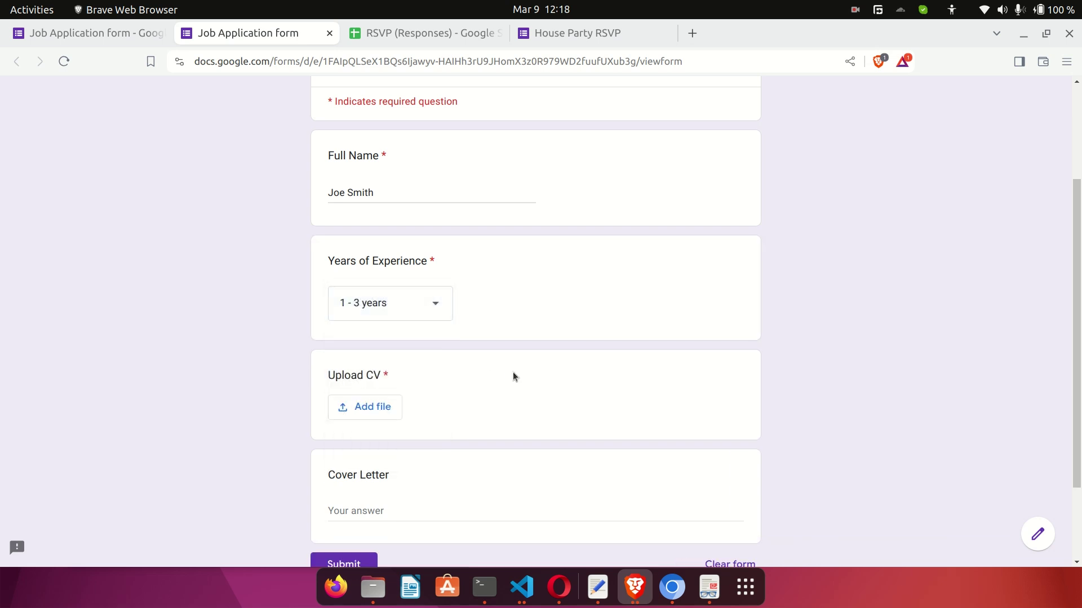
{"action": "scroll", "coordinate": [513, 374], "scroll_direction": "down", "scroll_amount": 3}
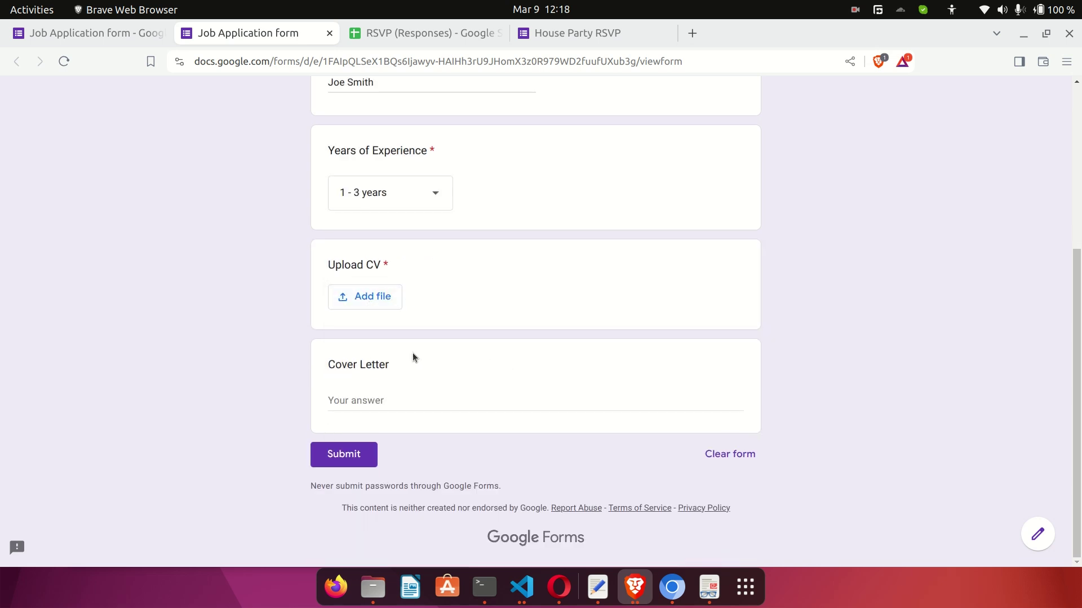
{"action": "left_click", "coordinate": [372, 397]}
{"action": "type", "text": "I ammd"}
{"action": "left_click", "coordinate": [485, 368]}
{"action": "left_click", "coordinate": [113, 35]}
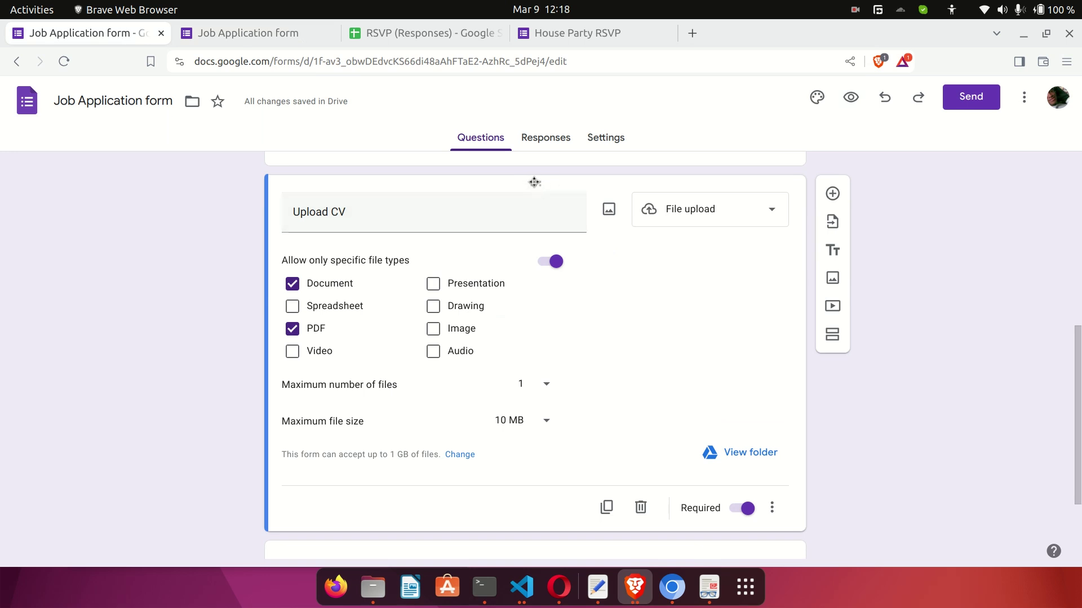
Drag the question cards into the order Full Name, Years of Experience, Cover Letter, Upload CV.
{"action": "left_click_drag", "start_coordinate": [534, 182], "coordinate": [536, 214]}
{"action": "scroll", "coordinate": [534, 276], "scroll_direction": "down", "scroll_amount": 3}
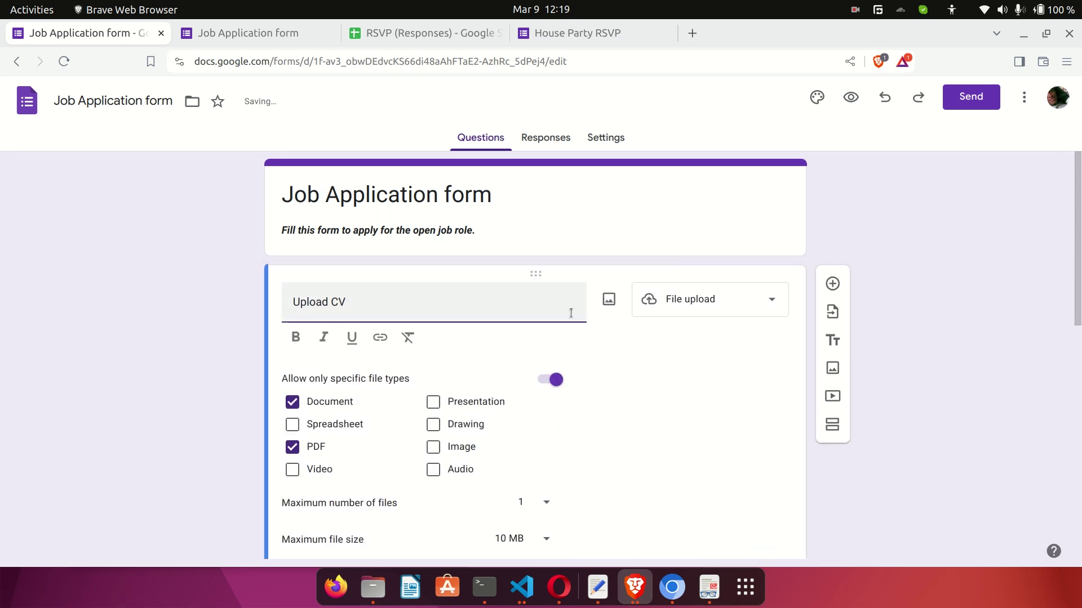
{"action": "scroll", "coordinate": [570, 313], "scroll_direction": "down", "scroll_amount": 5}
{"action": "left_click_drag", "start_coordinate": [536, 240], "coordinate": [538, 148]}
{"action": "scroll", "coordinate": [526, 303], "scroll_direction": "down", "scroll_amount": 2}
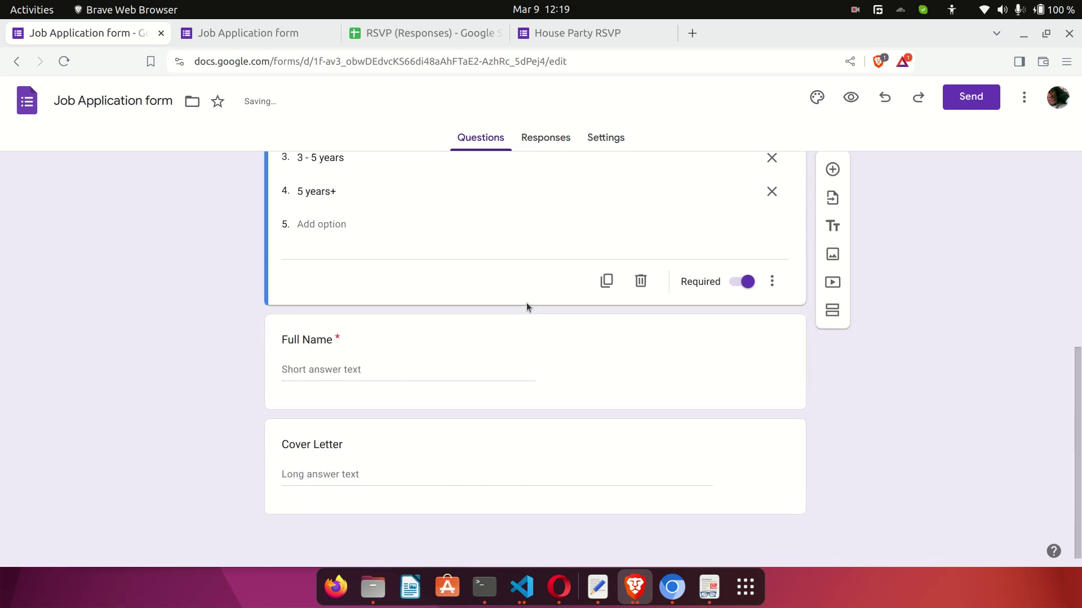
{"action": "left_click_drag", "start_coordinate": [535, 326], "coordinate": [540, 224]}
{"action": "scroll", "coordinate": [518, 355], "scroll_direction": "down", "scroll_amount": 6}
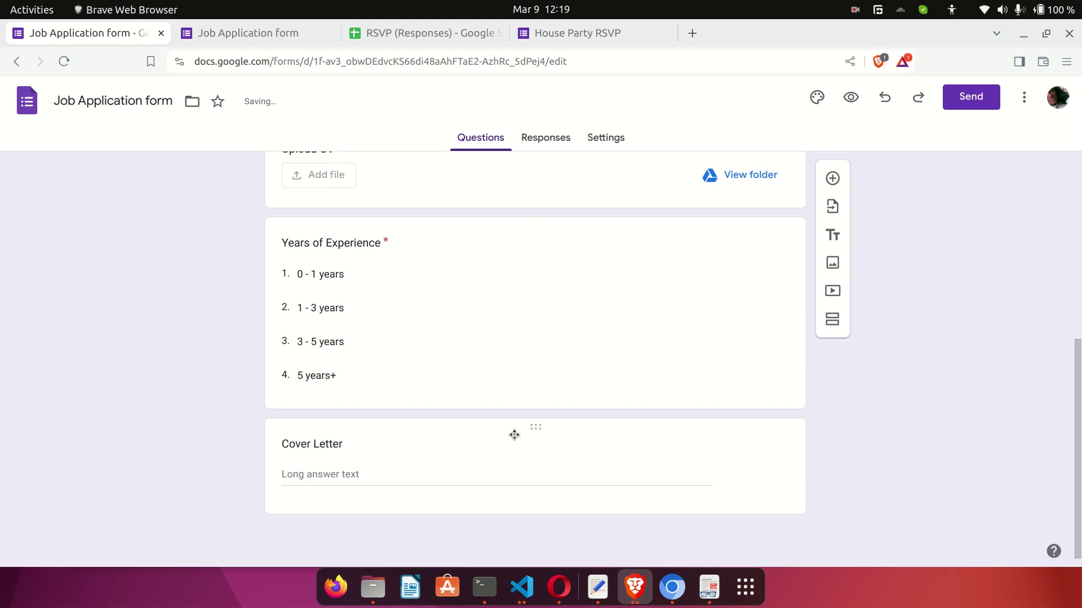
{"action": "left_click_drag", "start_coordinate": [533, 424], "coordinate": [536, 248]}
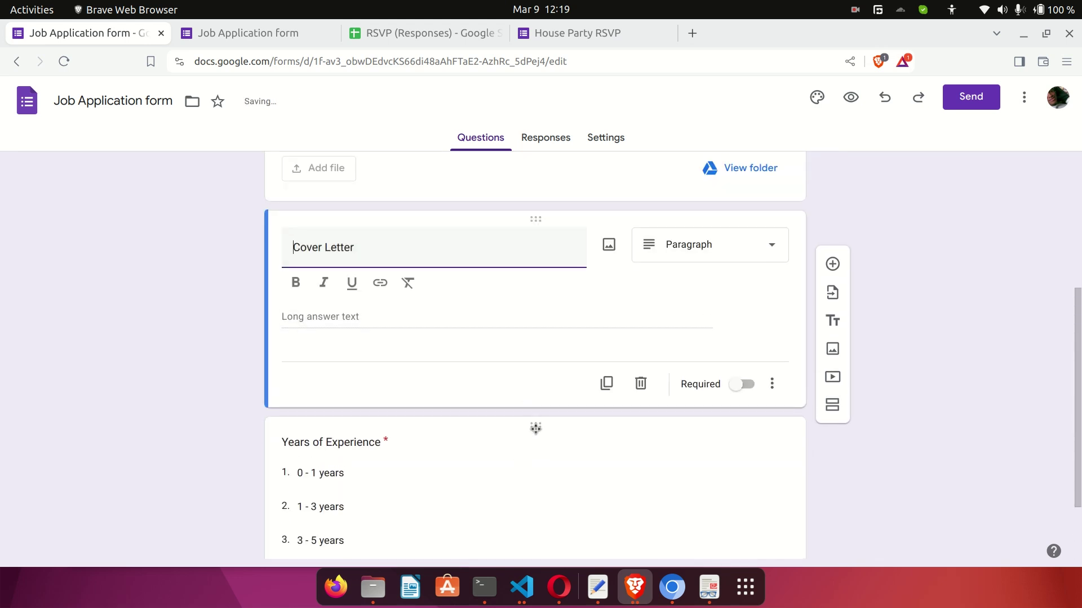
{"action": "left_click_drag", "start_coordinate": [535, 426], "coordinate": [550, 397]}
{"action": "scroll", "coordinate": [550, 397], "scroll_direction": "down", "scroll_amount": 6}
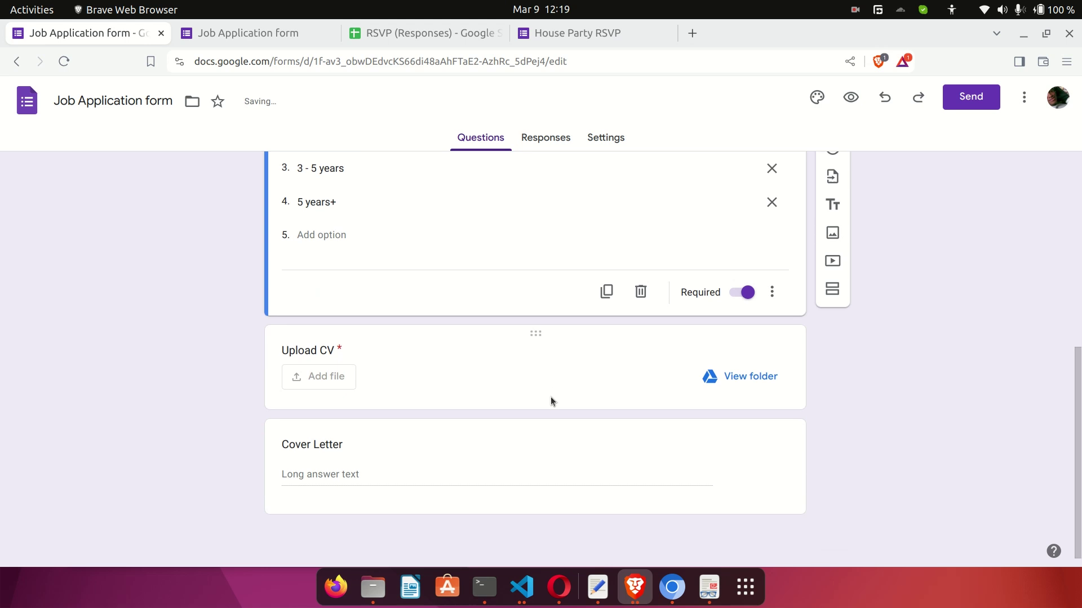
{"action": "left_click_drag", "start_coordinate": [542, 427], "coordinate": [535, 326]}
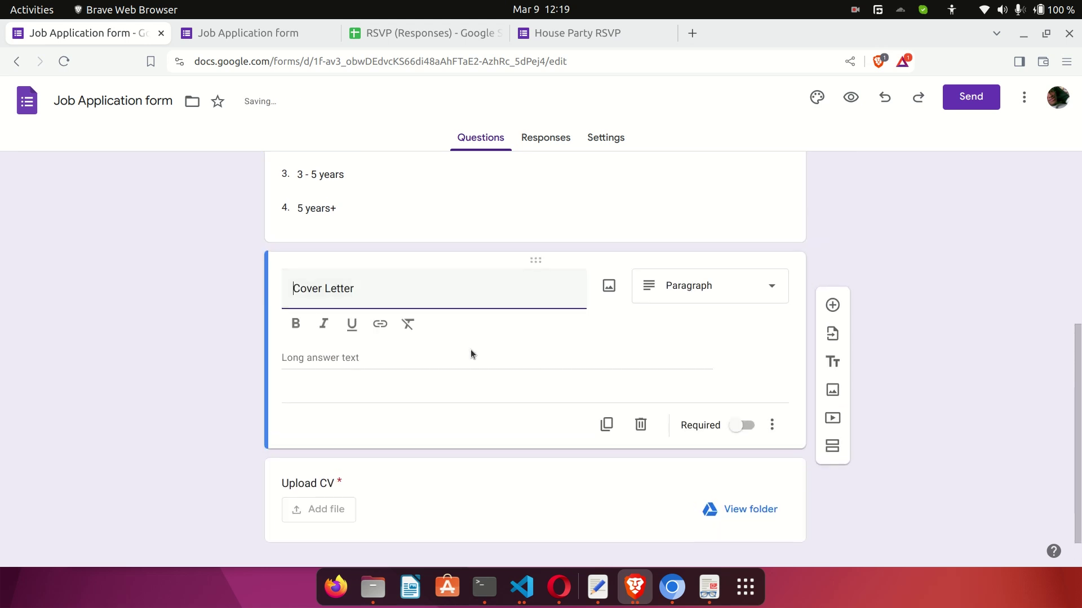
Check the preview, move Cover Letter directly below Full Name, and view the refreshed preview.
{"action": "left_click", "coordinate": [850, 98]}
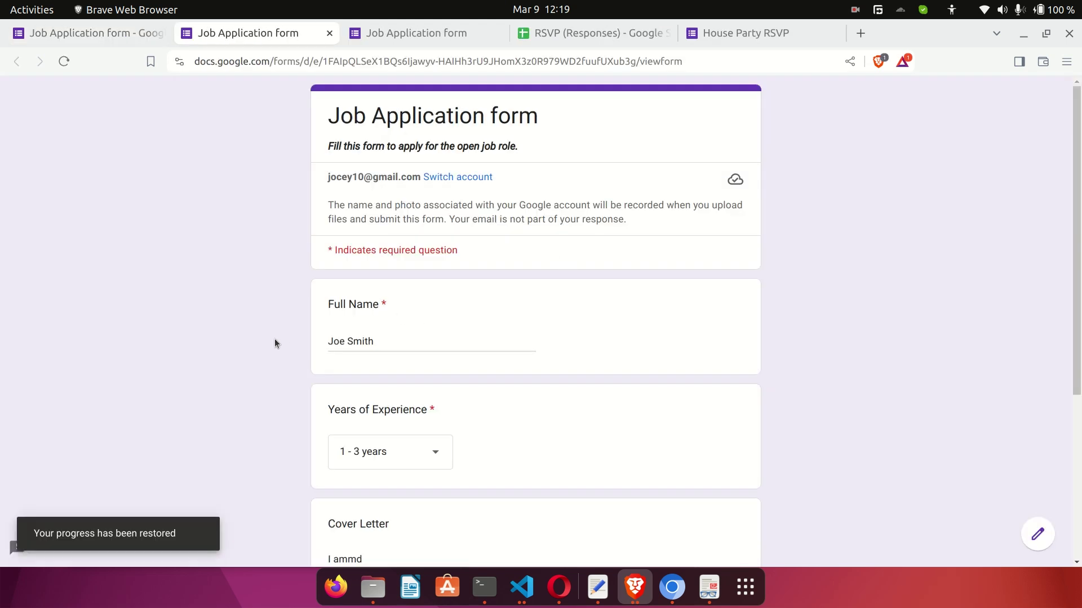
{"action": "scroll", "coordinate": [275, 340], "scroll_direction": "down", "scroll_amount": 2}
{"action": "scroll", "coordinate": [275, 340], "scroll_direction": "down", "scroll_amount": 3}
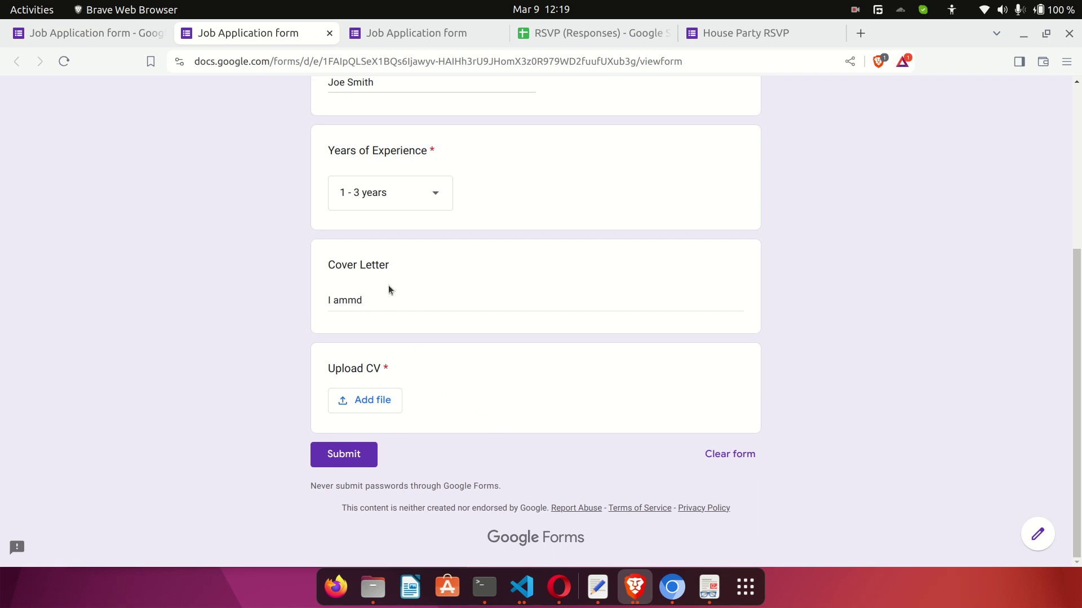
{"action": "scroll", "coordinate": [389, 290], "scroll_direction": "up", "scroll_amount": 1}
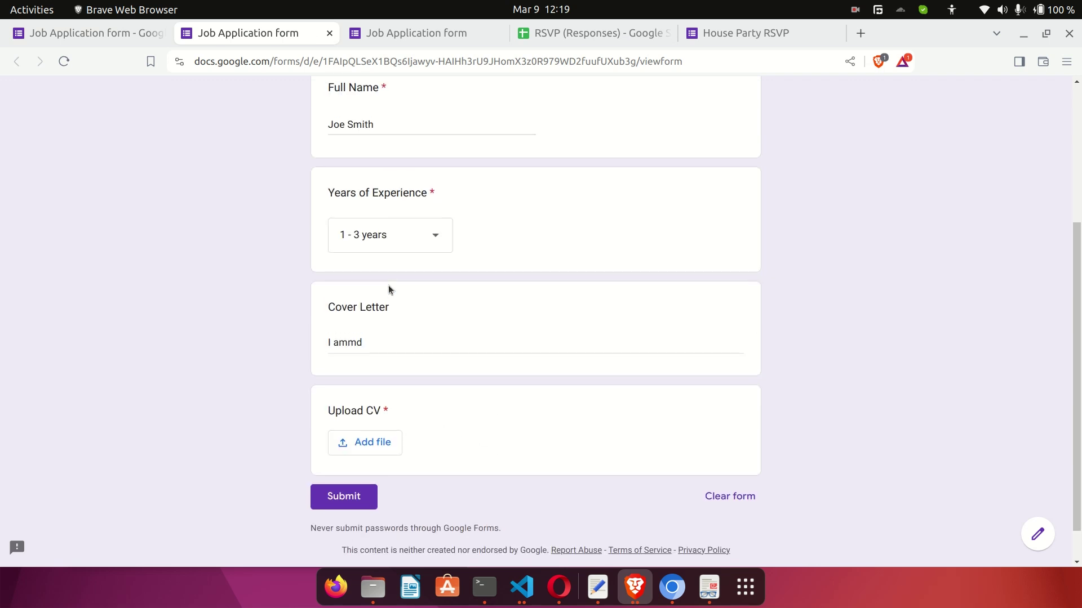
{"action": "left_click", "coordinate": [106, 32]}
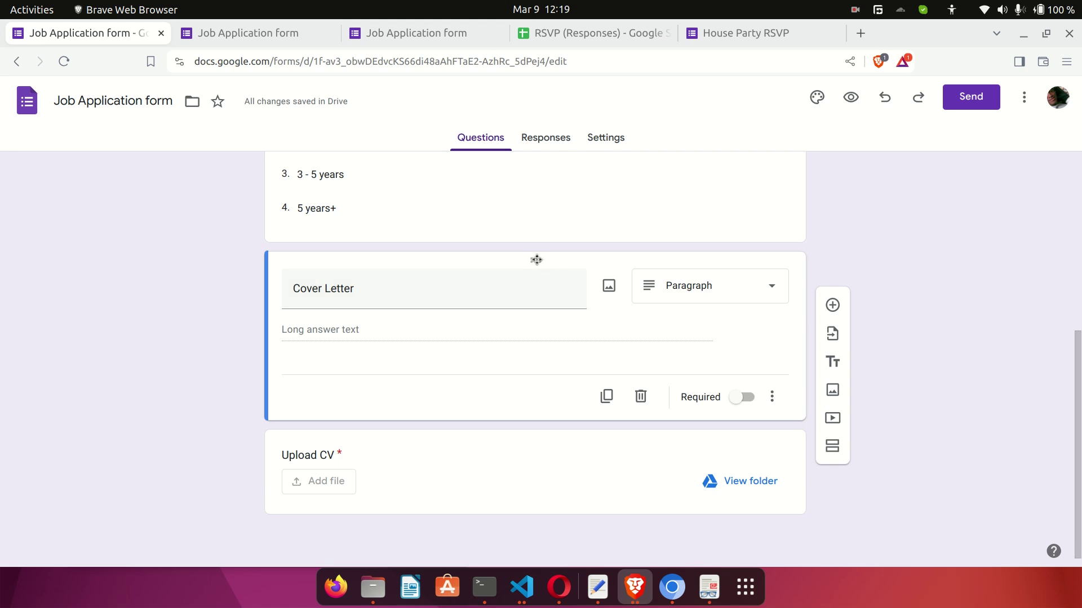
{"action": "left_click_drag", "start_coordinate": [536, 285], "coordinate": [538, 415]}
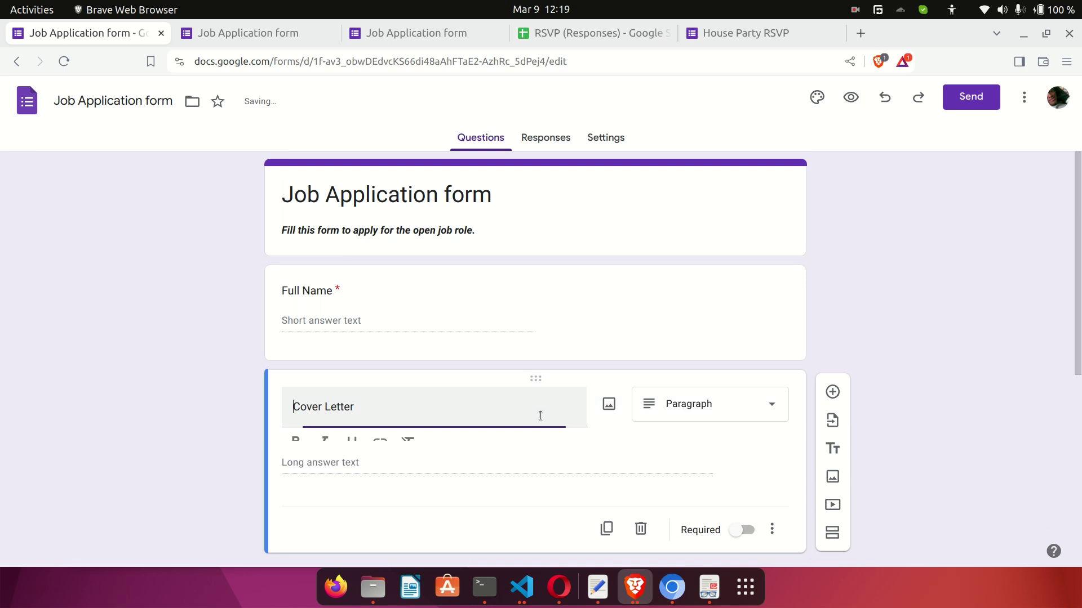
{"action": "left_click", "coordinate": [259, 26]}
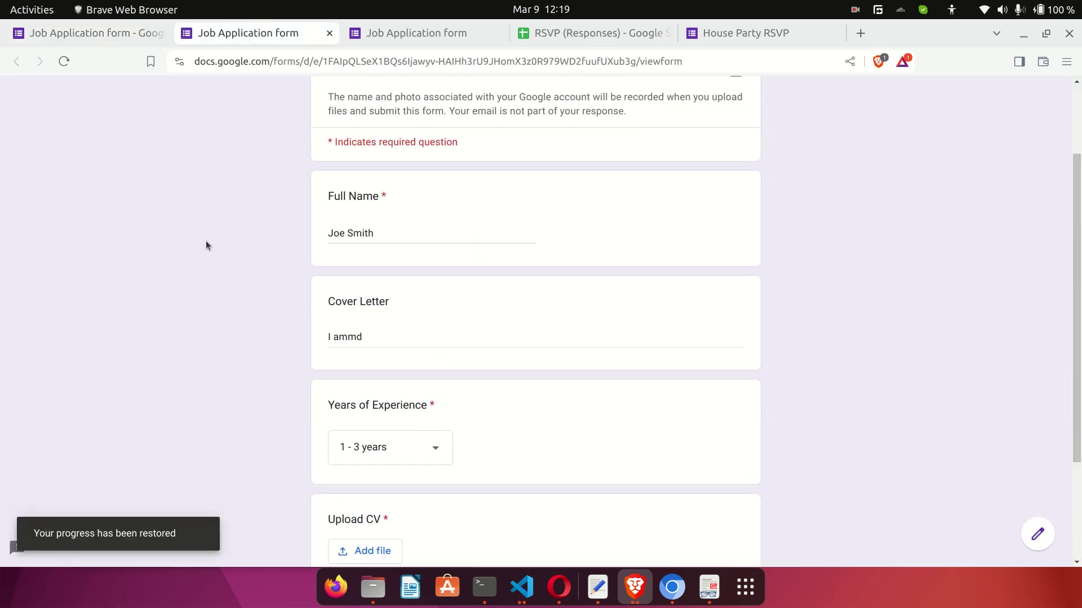
Check the preview lists Cover Letter before Years of Experience, then go back to the editor.
{"action": "scroll", "coordinate": [349, 332], "scroll_direction": "down", "scroll_amount": 5}
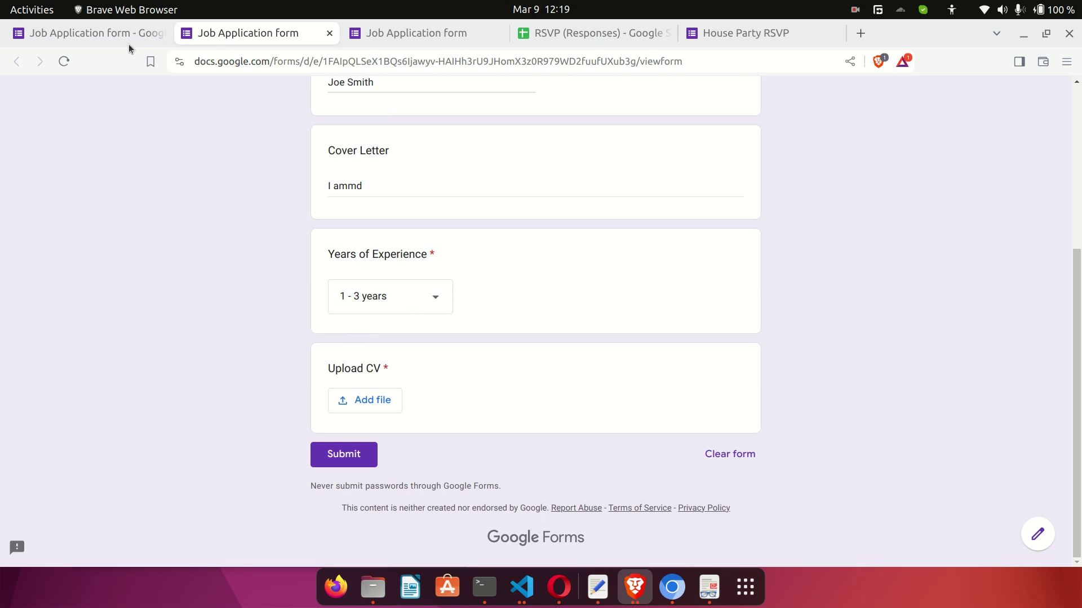
{"action": "left_click", "coordinate": [118, 31]}
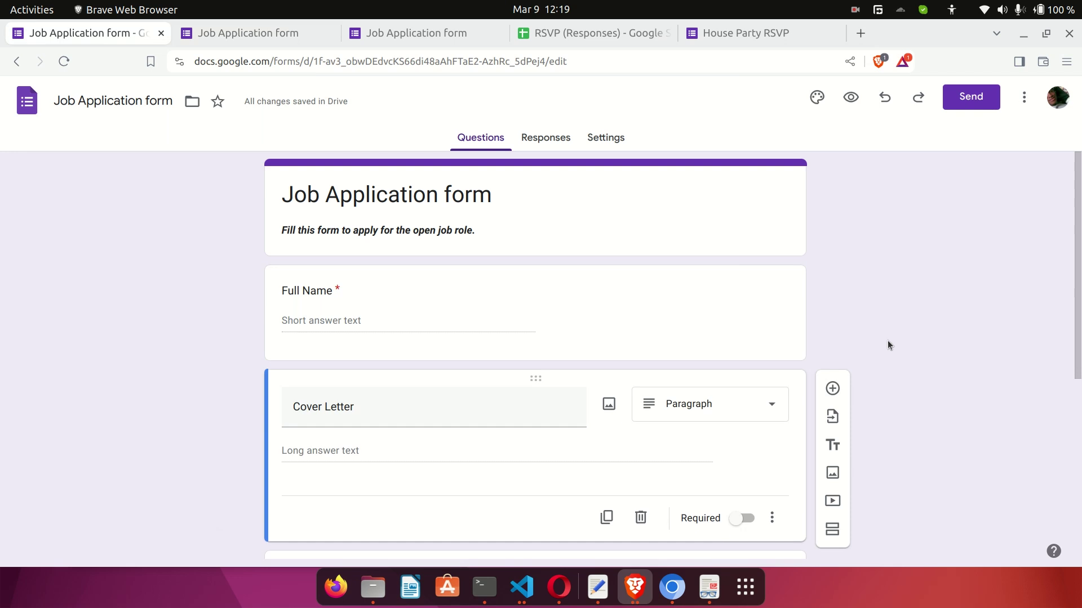
Open the Job Application form's responses, which show 0 responses so far.
{"action": "scroll", "coordinate": [888, 345], "scroll_direction": "down", "scroll_amount": 6}
{"action": "scroll", "coordinate": [887, 340], "scroll_direction": "up", "scroll_amount": 6}
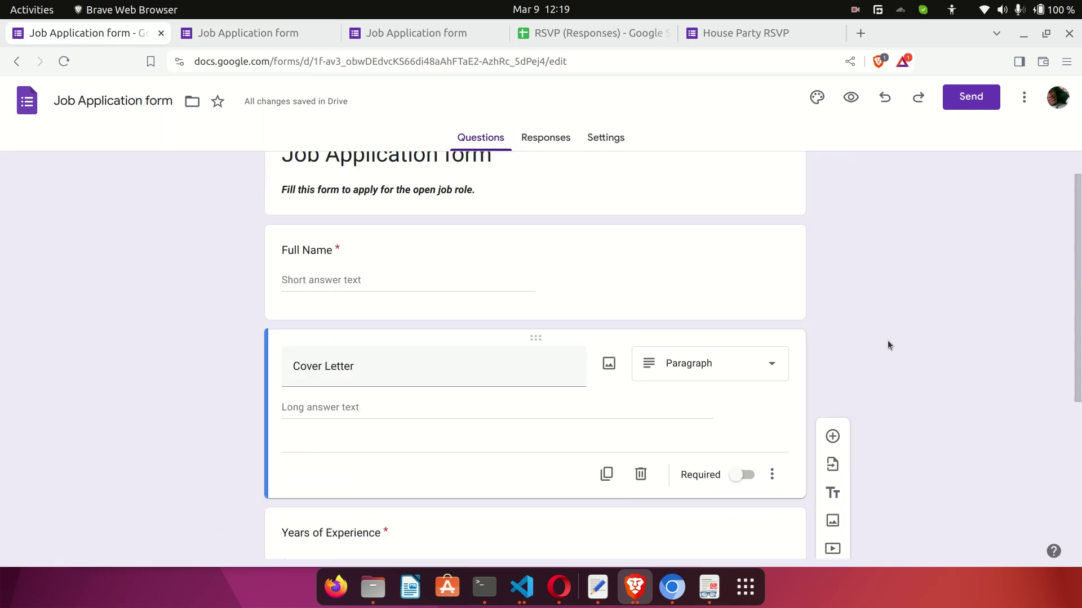
{"action": "left_click", "coordinate": [548, 137]}
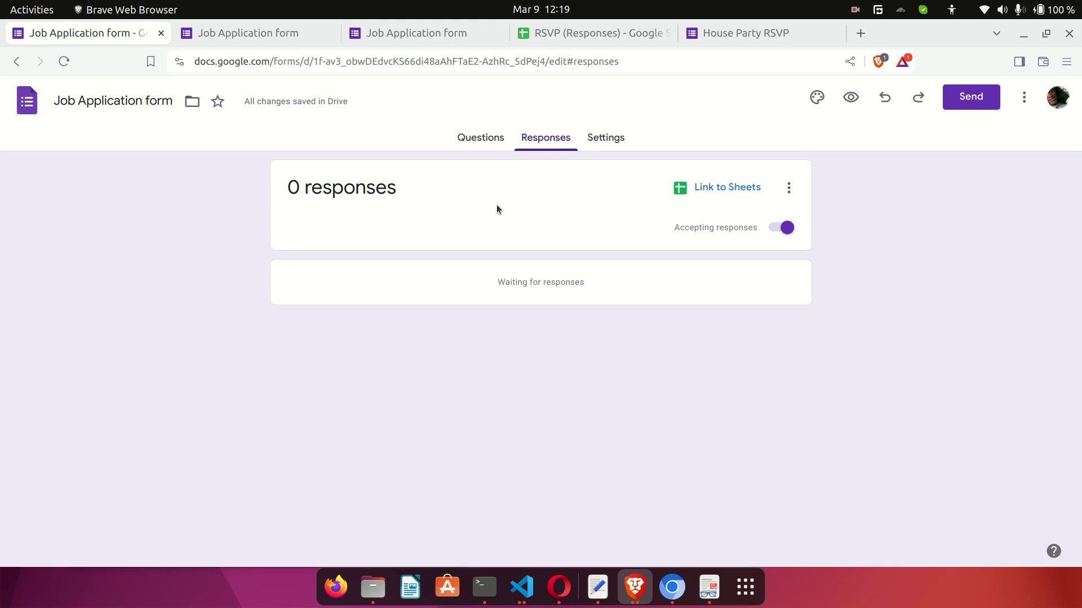
Turn on Show progress bar in the form's Presentation settings.
{"action": "left_click", "coordinate": [607, 138]}
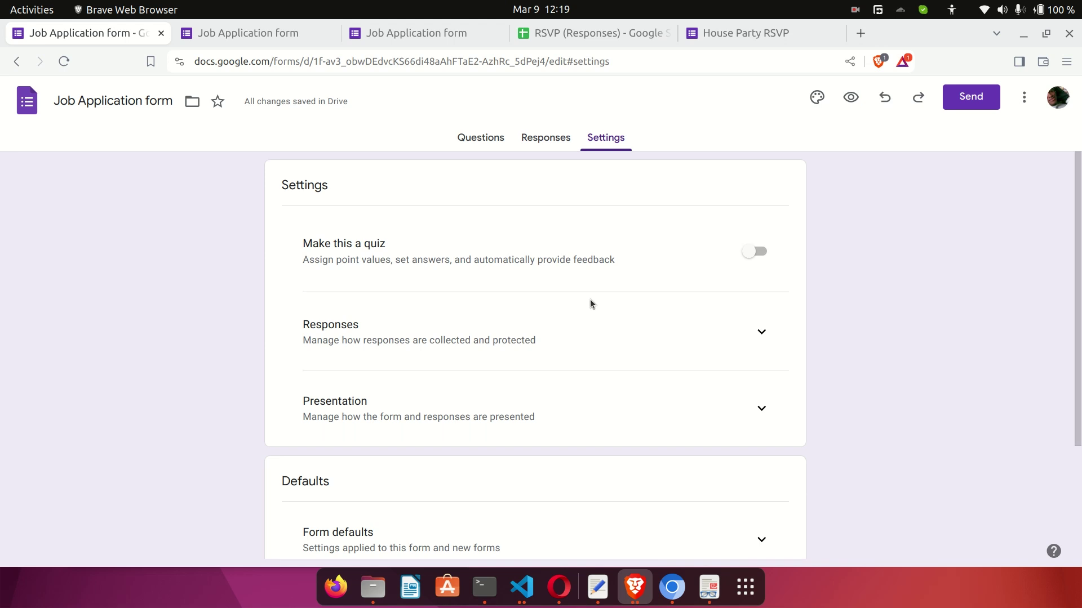
{"action": "scroll", "coordinate": [590, 299], "scroll_direction": "down", "scroll_amount": 3}
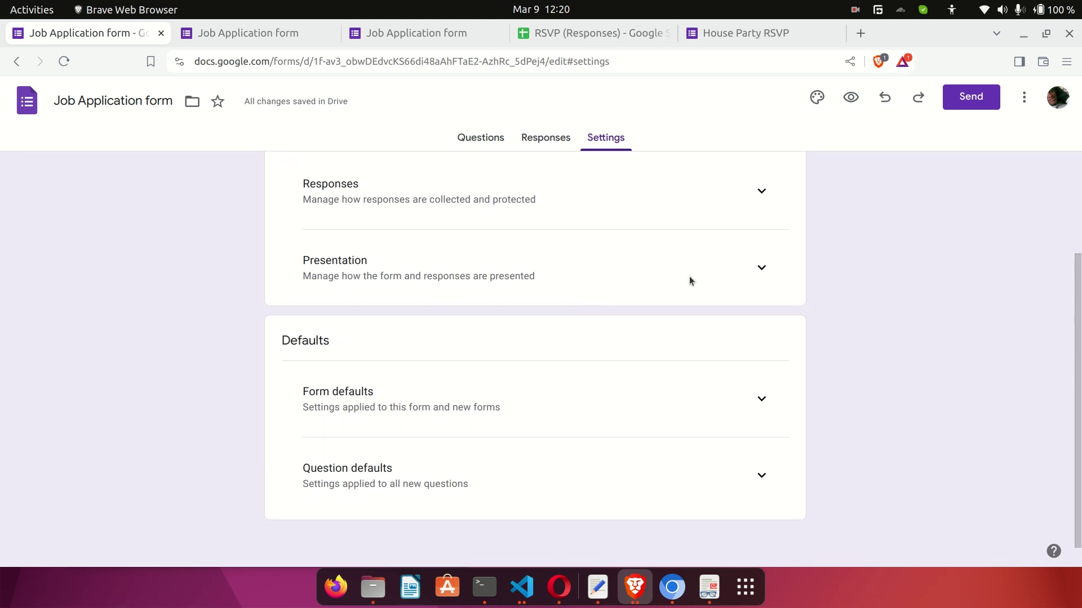
{"action": "left_click", "coordinate": [752, 272]}
{"action": "scroll", "coordinate": [589, 417], "scroll_direction": "down", "scroll_amount": 1}
{"action": "scroll", "coordinate": [590, 418], "scroll_direction": "down", "scroll_amount": 1}
{"action": "left_click", "coordinate": [754, 238]}
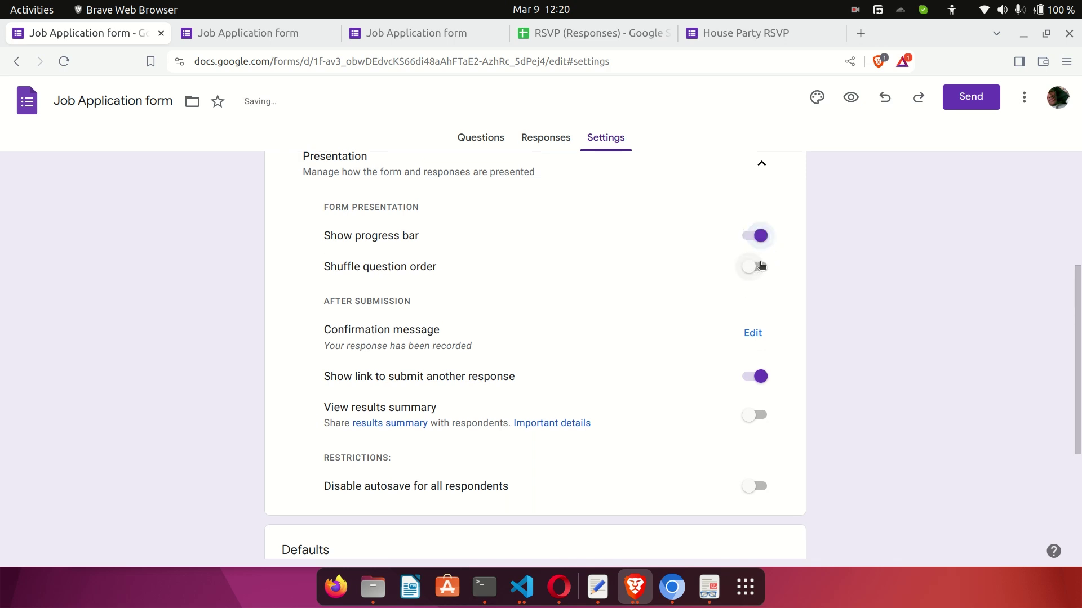
Go back to the Responses view showing 0 responses.
{"action": "scroll", "coordinate": [637, 375], "scroll_direction": "down", "scroll_amount": 1}
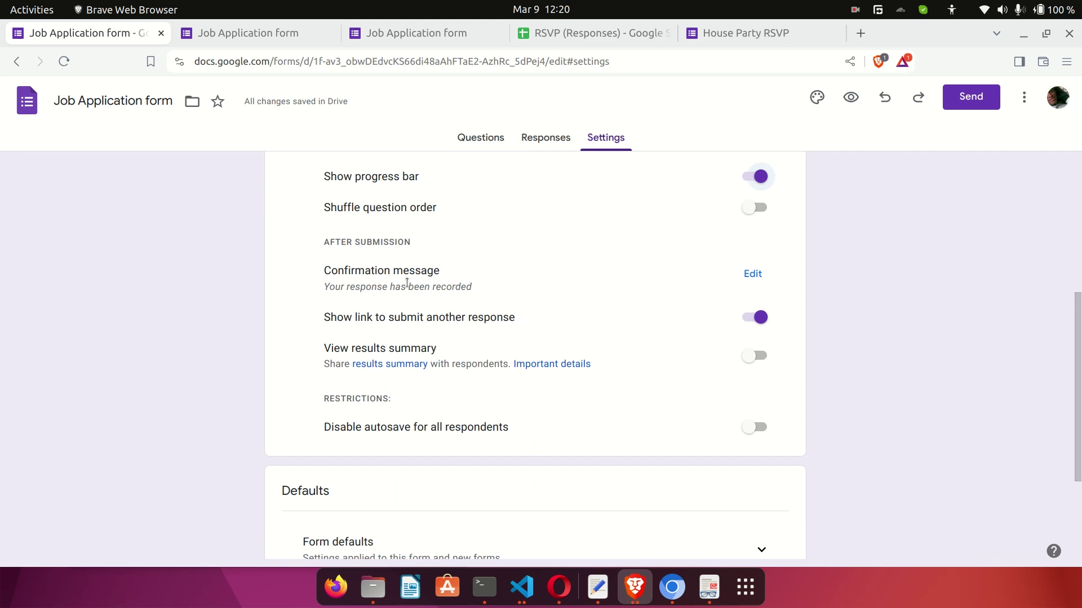
{"action": "scroll", "coordinate": [501, 428], "scroll_direction": "down", "scroll_amount": 4}
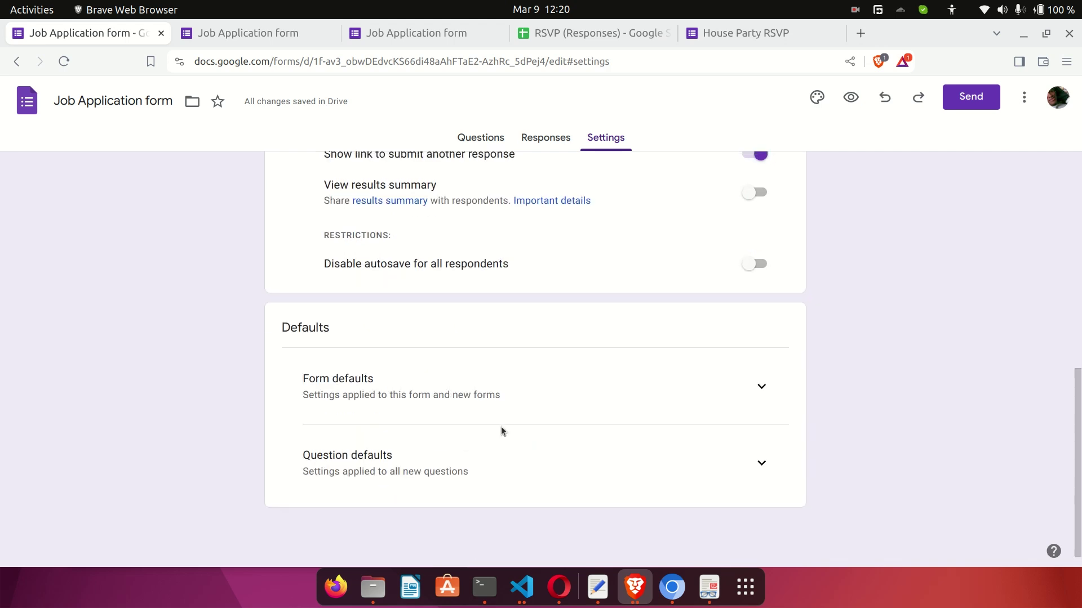
{"action": "scroll", "coordinate": [502, 430], "scroll_direction": "up", "scroll_amount": 9}
{"action": "left_click", "coordinate": [543, 140]}
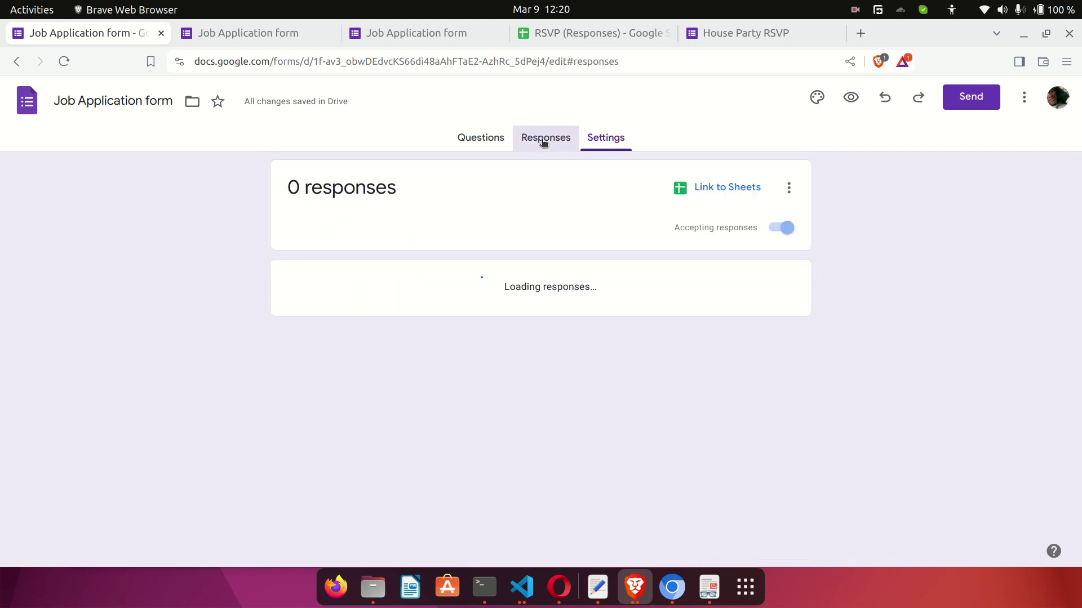
Review the question order: Full Name, Cover Letter, Years of Experience, Upload CV.
{"action": "left_click", "coordinate": [490, 141]}
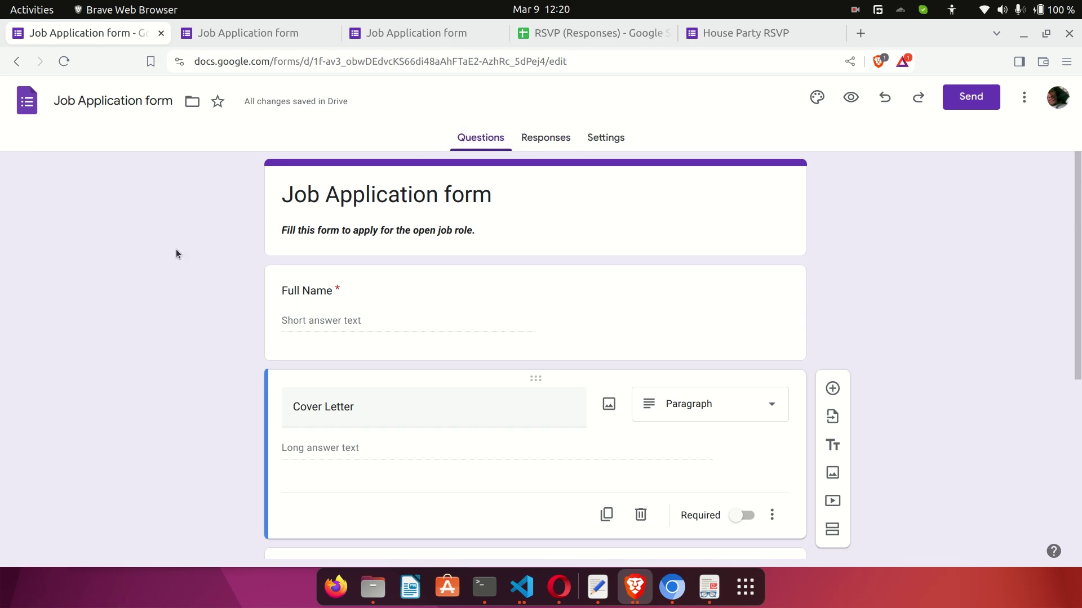
{"action": "scroll", "coordinate": [176, 252], "scroll_direction": "down", "scroll_amount": 4}
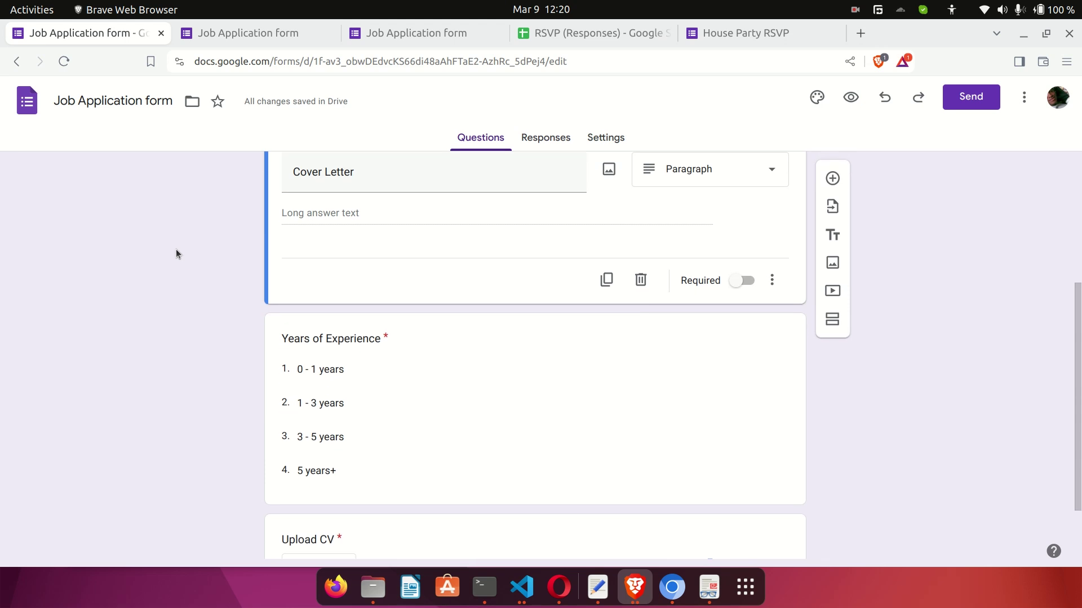
{"action": "scroll", "coordinate": [176, 251], "scroll_direction": "down", "scroll_amount": 2}
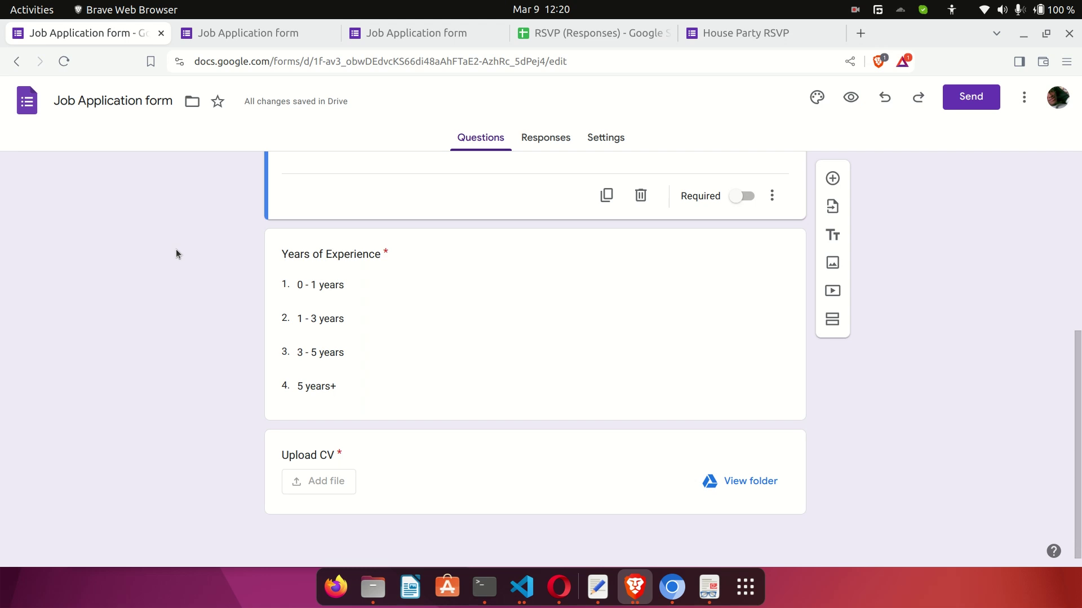
{"action": "scroll", "coordinate": [176, 249], "scroll_direction": "up", "scroll_amount": 5}
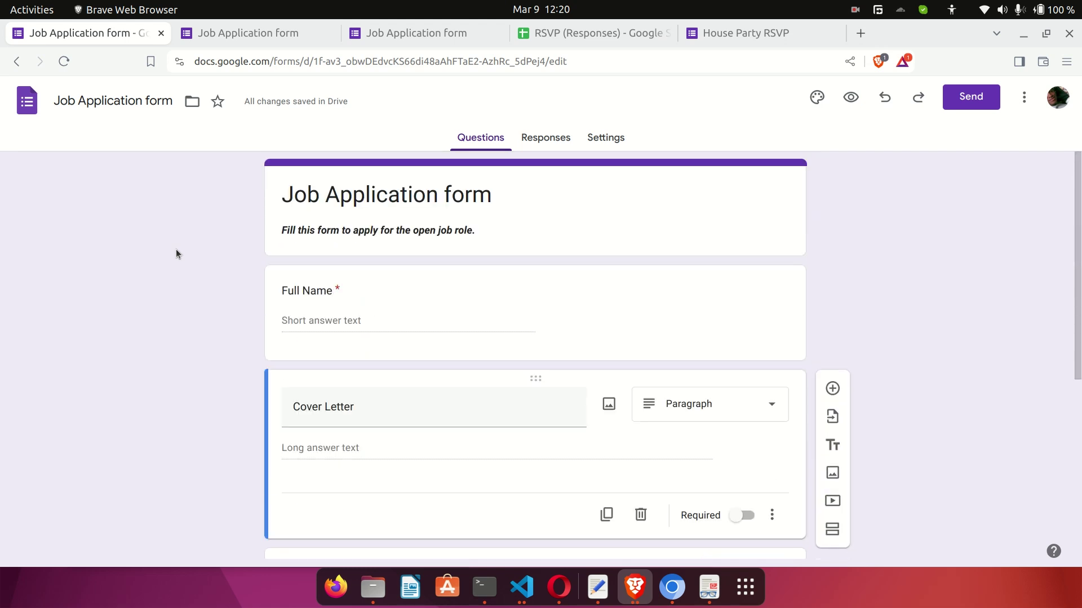